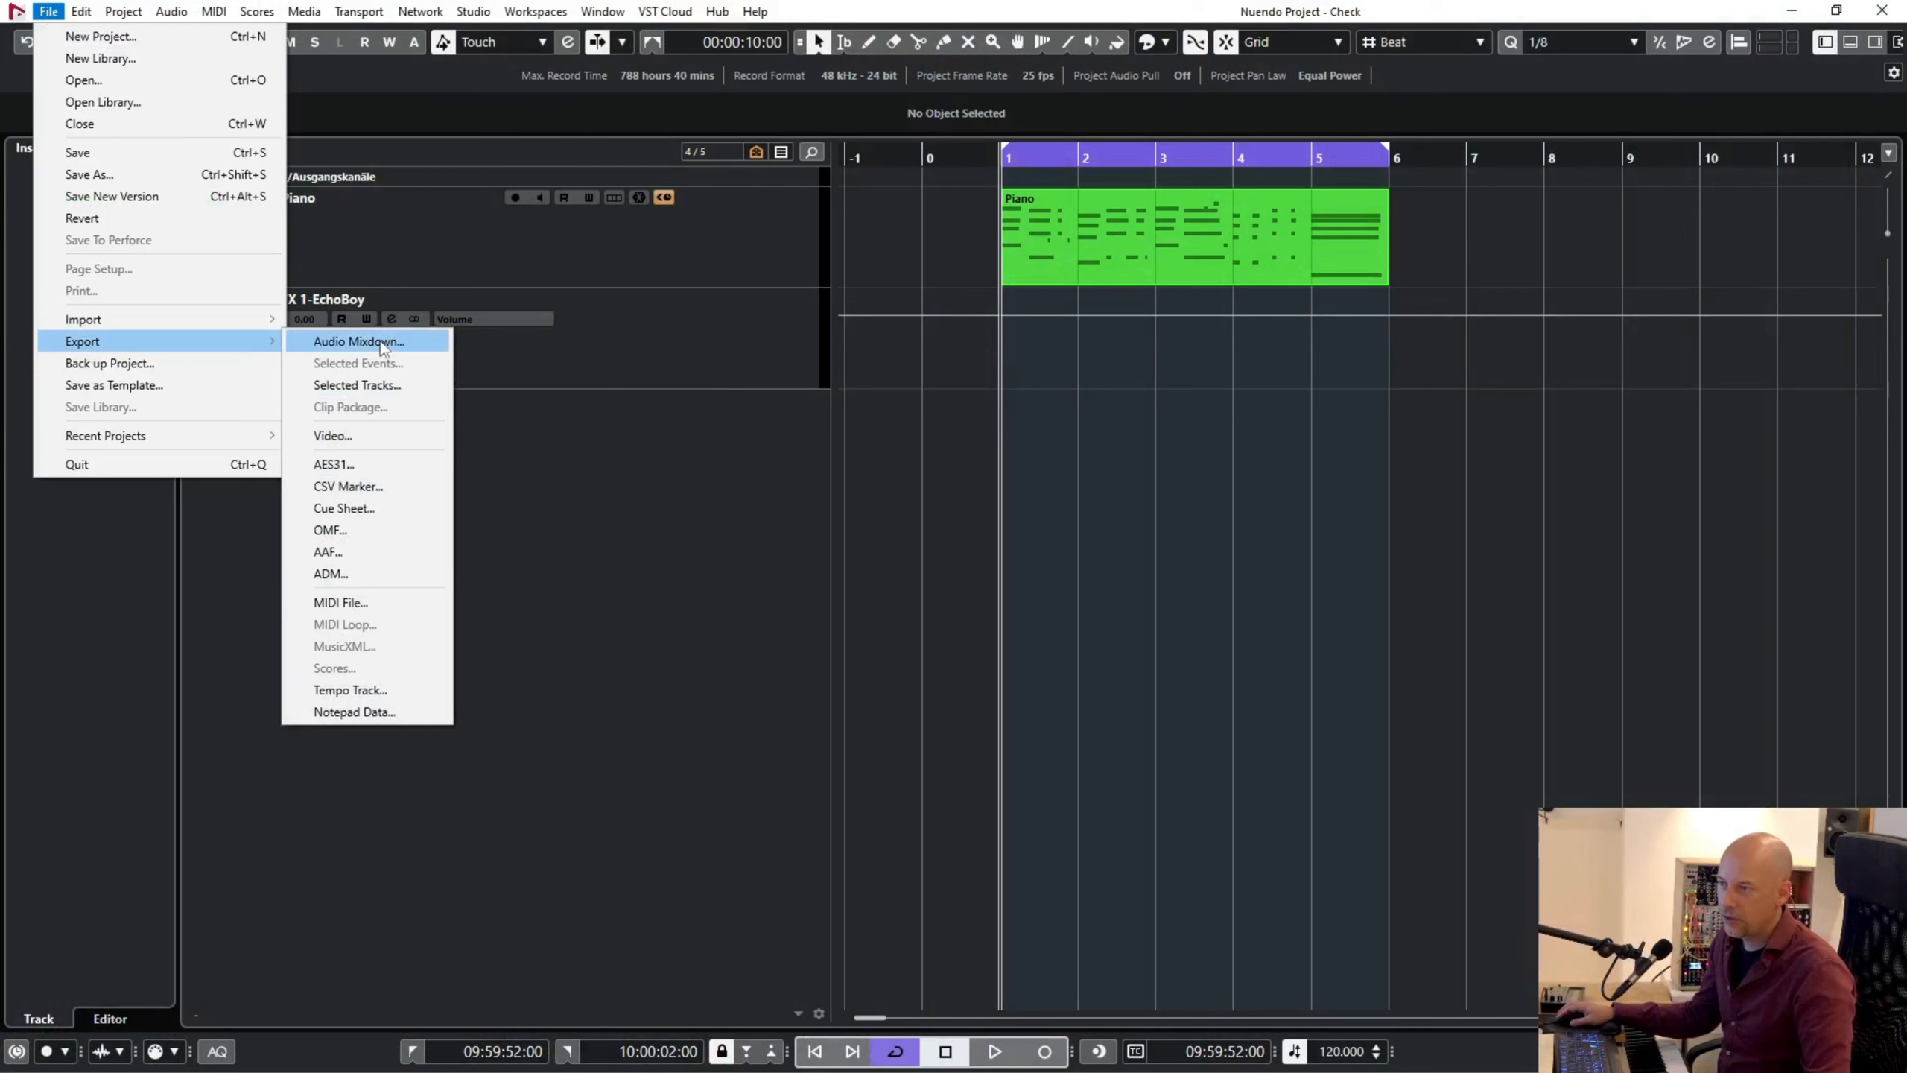
- Open the audio mixdown export, switch channel selection to Multiple, review the Effects options and close the dialog
left_click(382, 345)
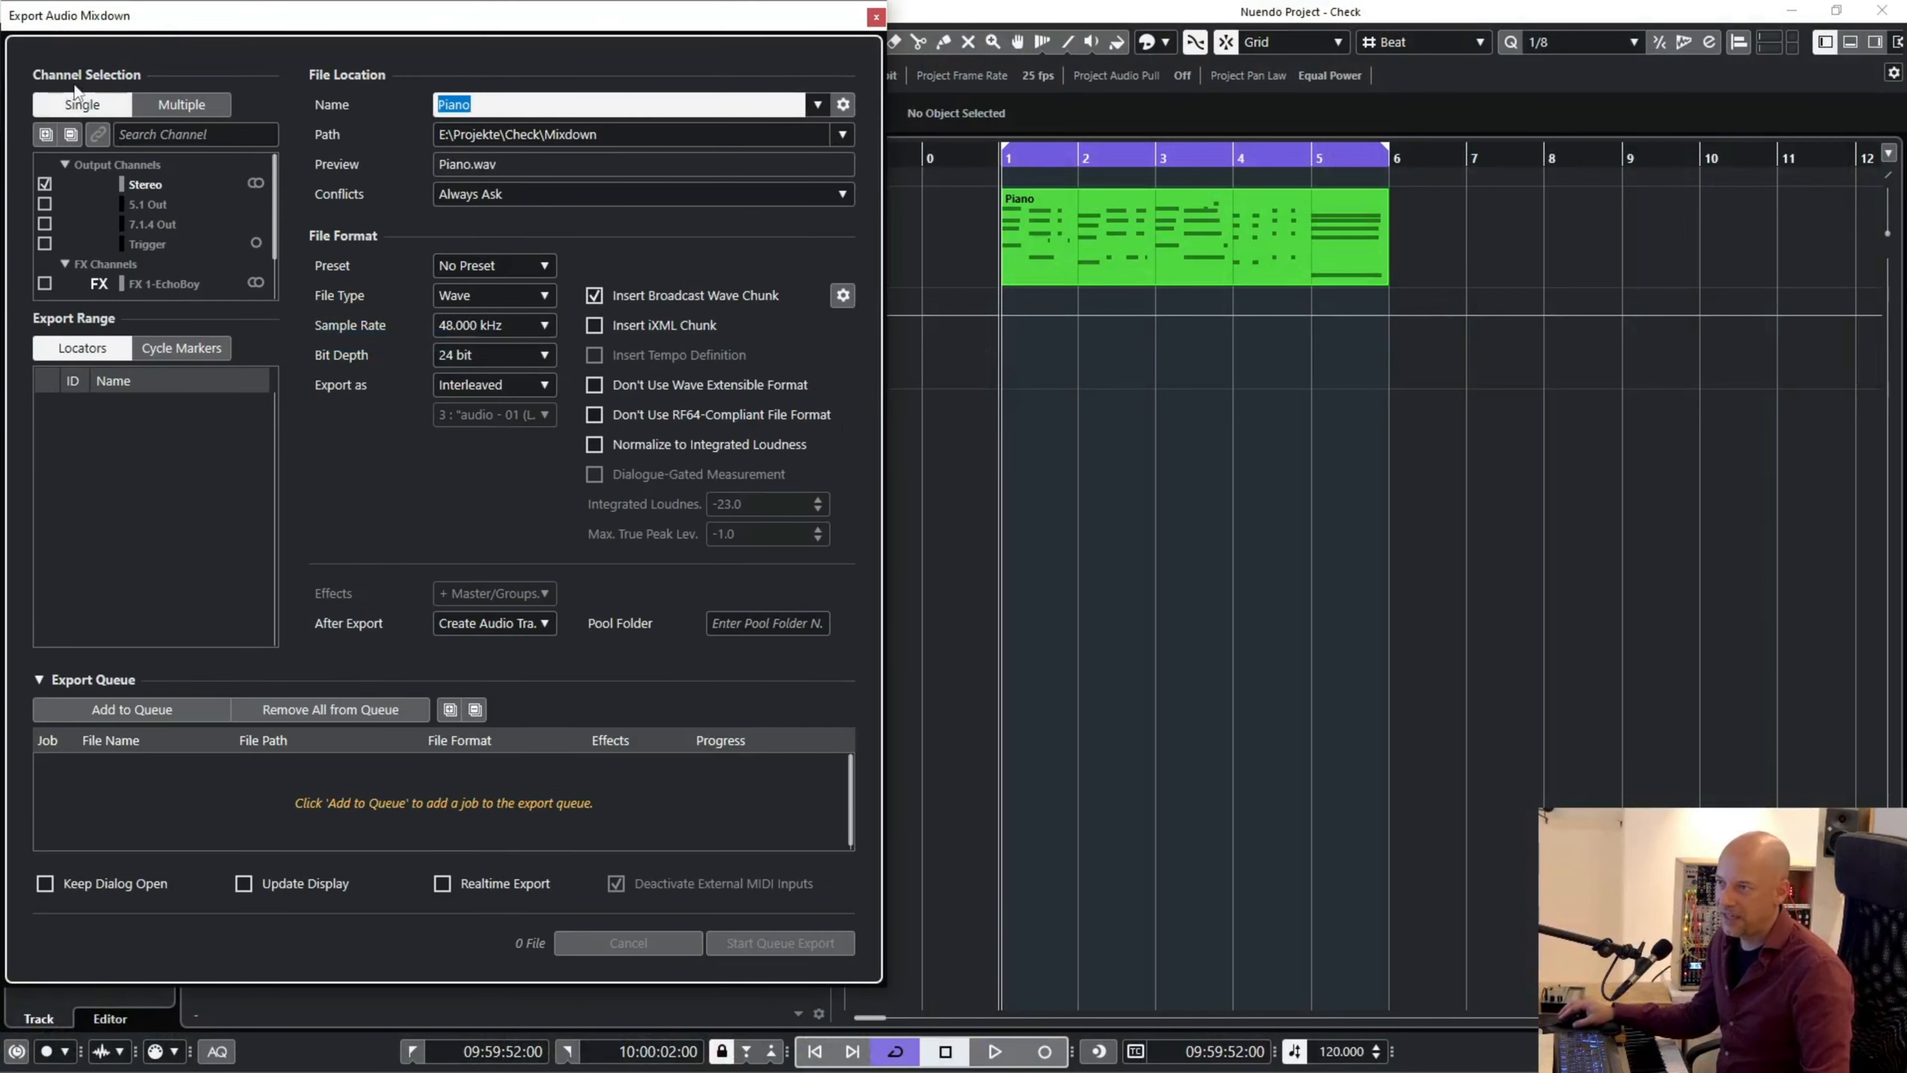
left_click(201, 106)
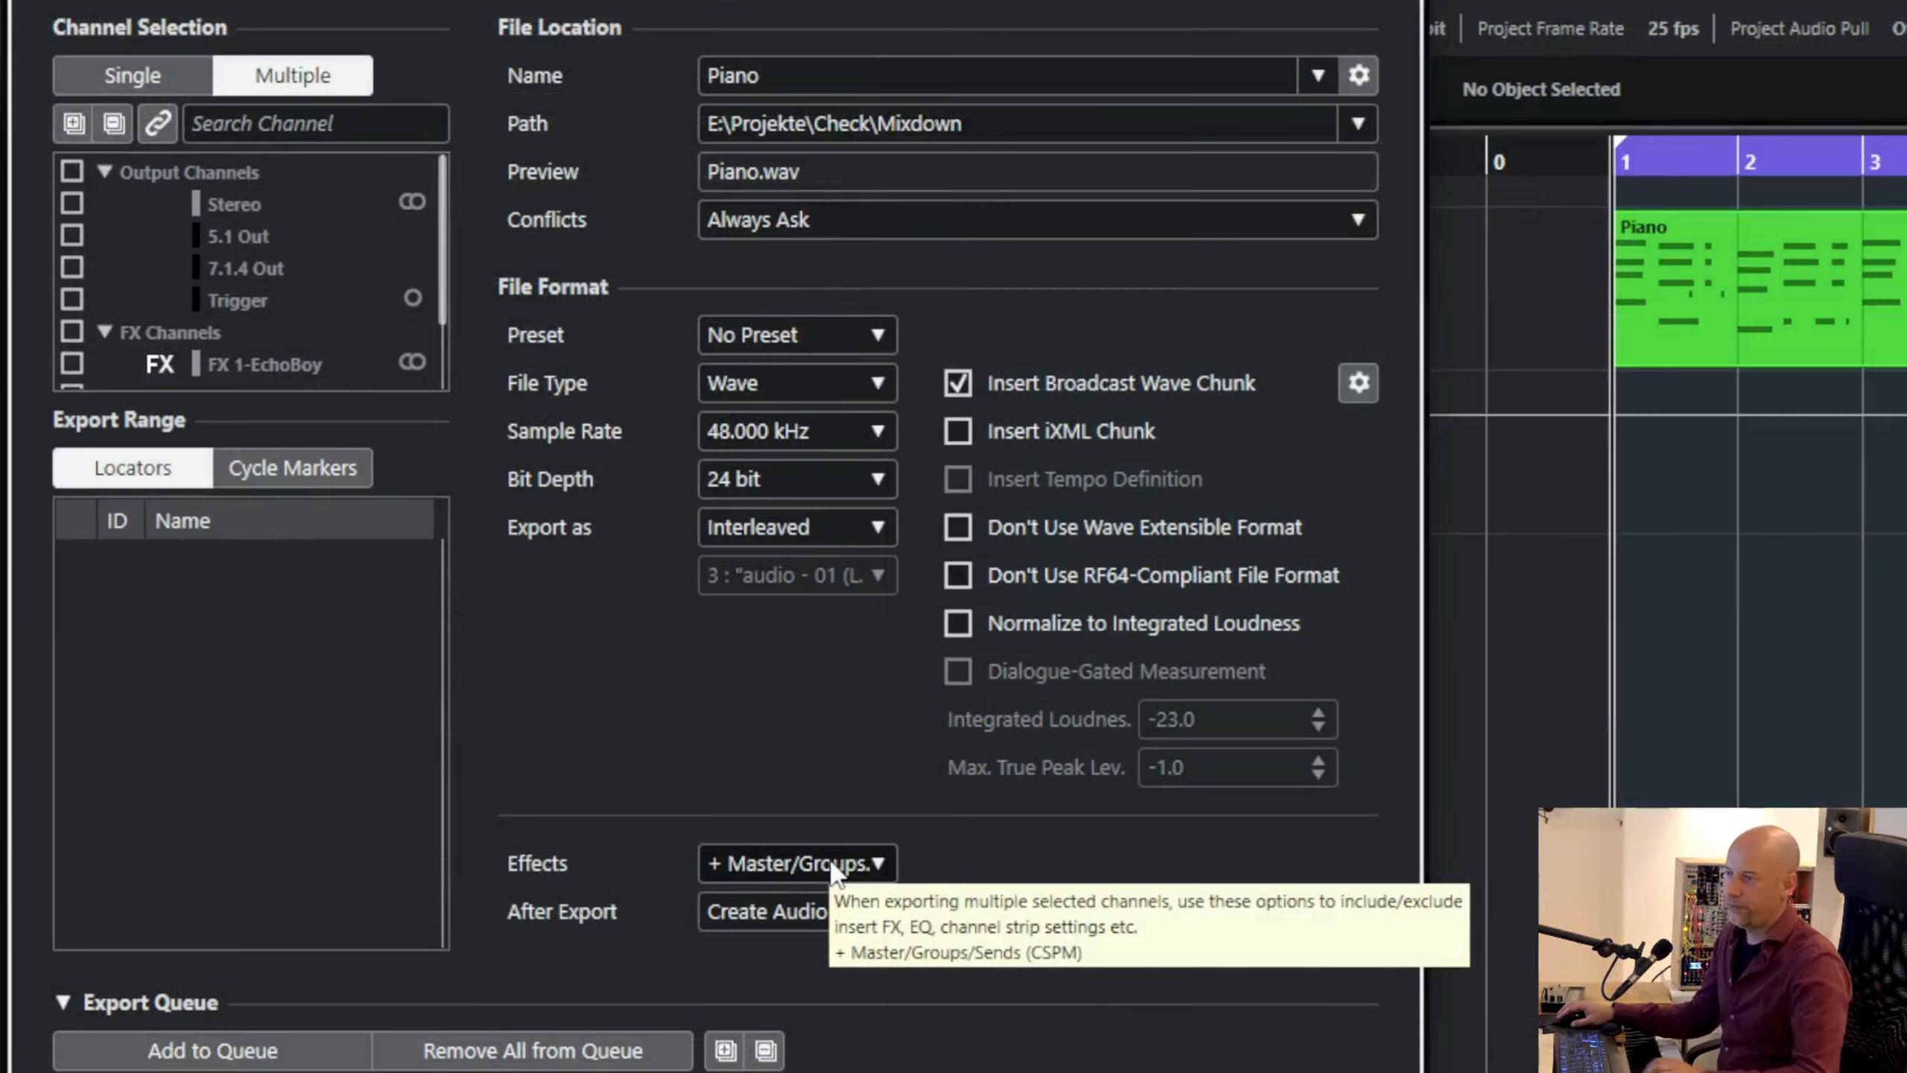
left_click(516, 595)
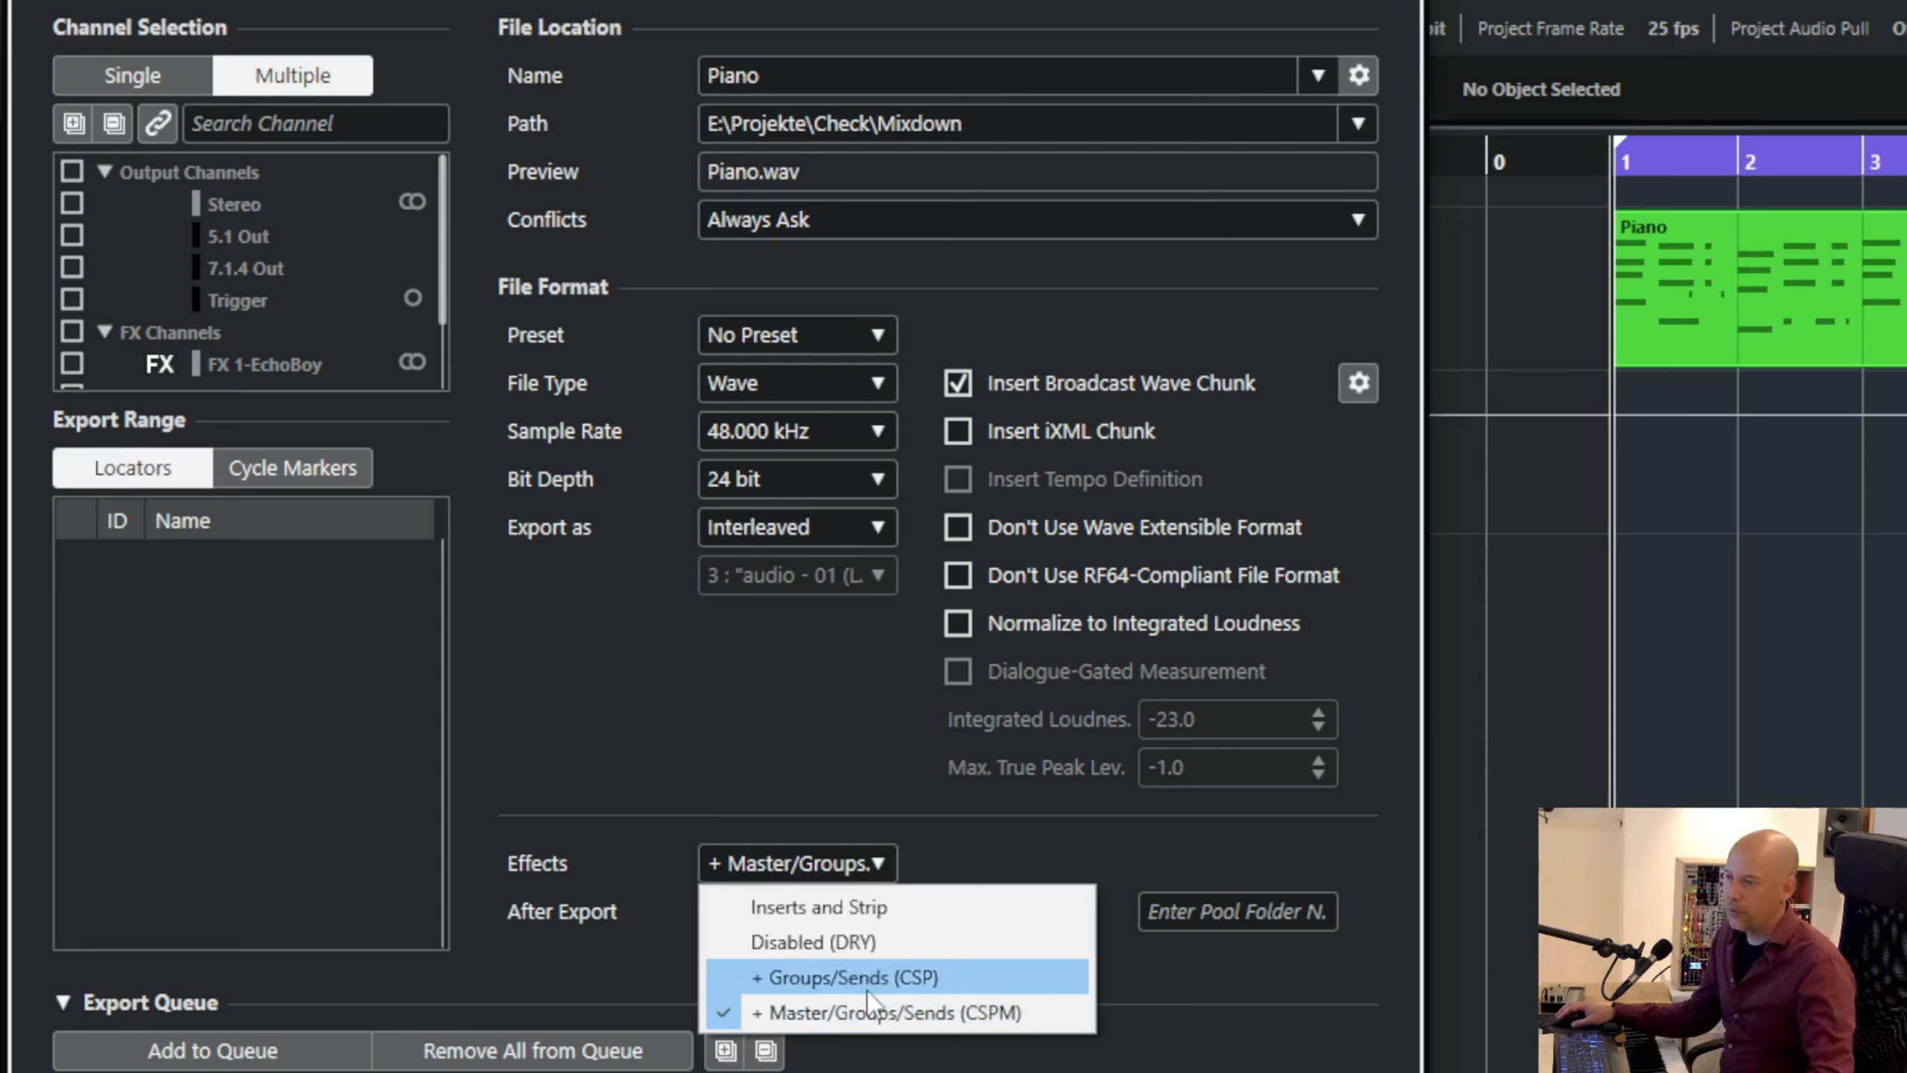
left_click(1033, 843)
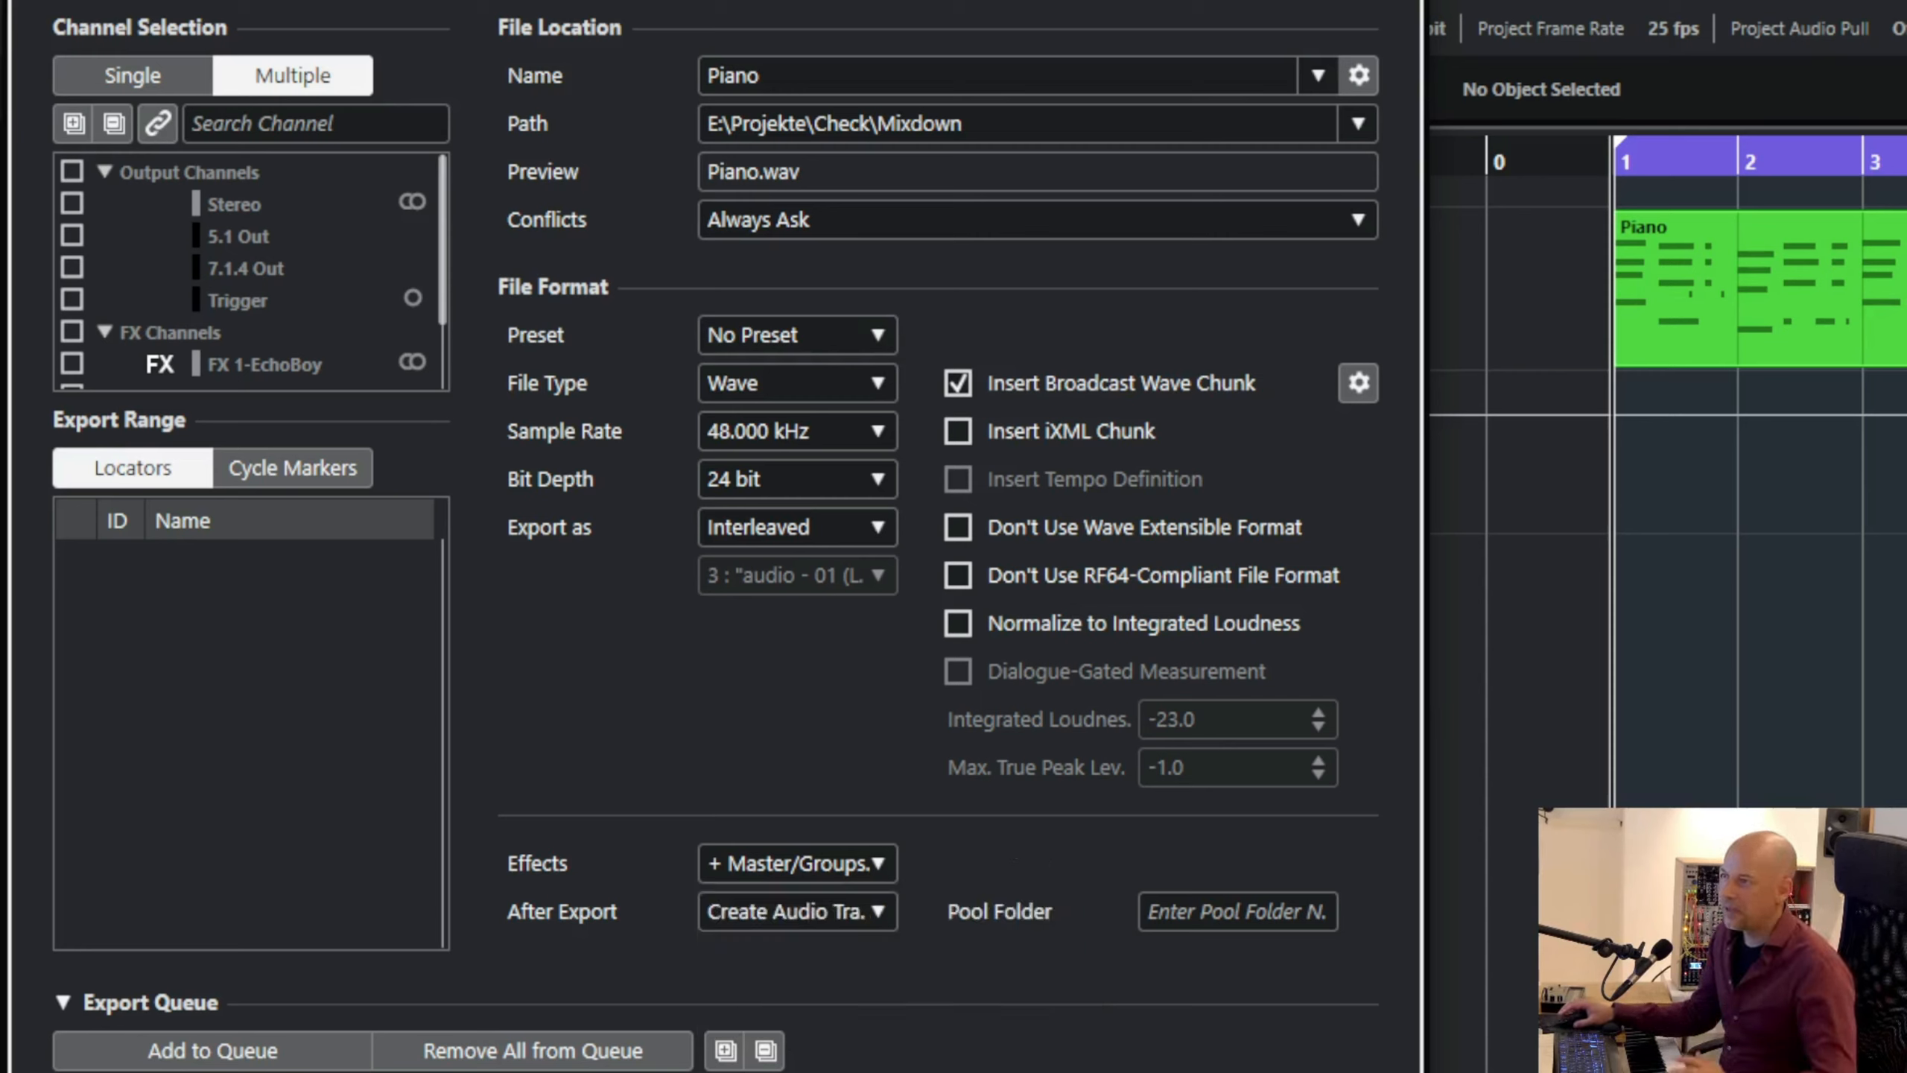
left_click(1402, 2)
- Select the Piano track and play back the part to hear it with all its effects
left_click(834, 324)
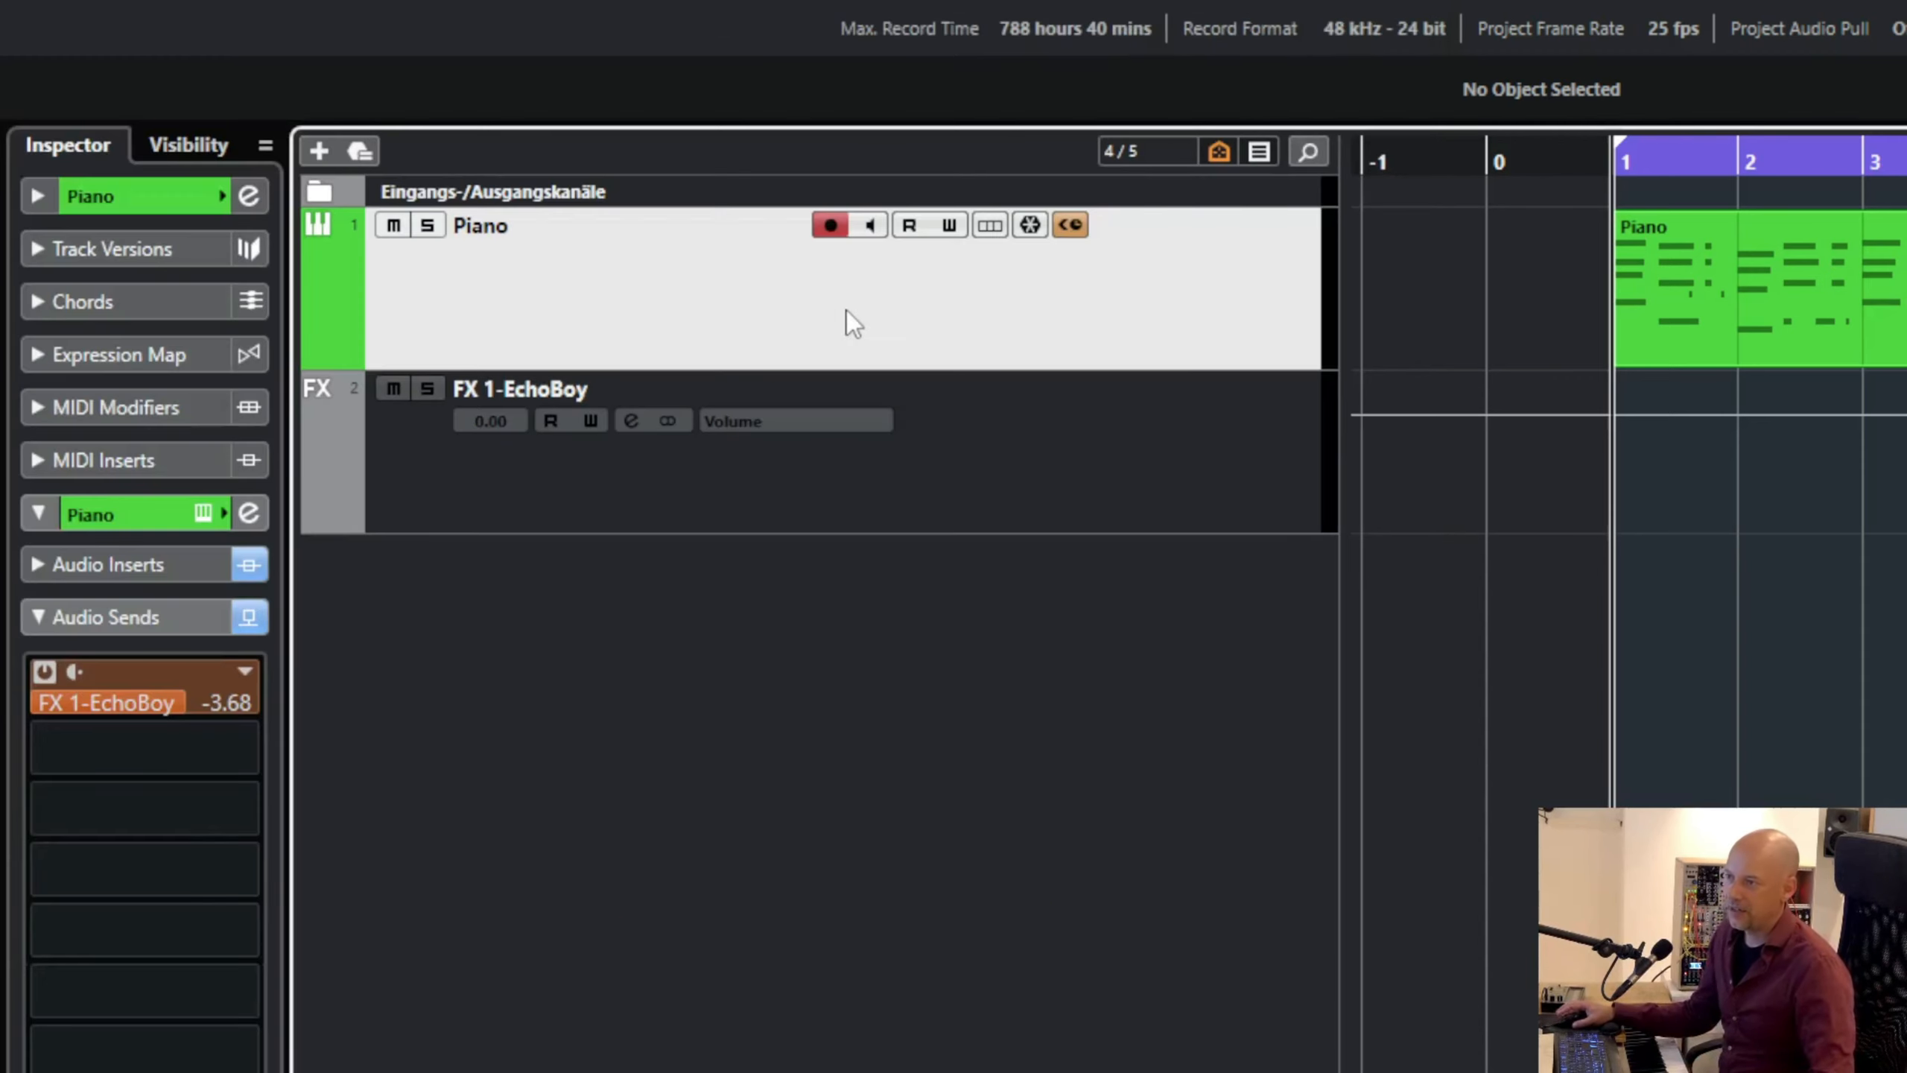
key("space")
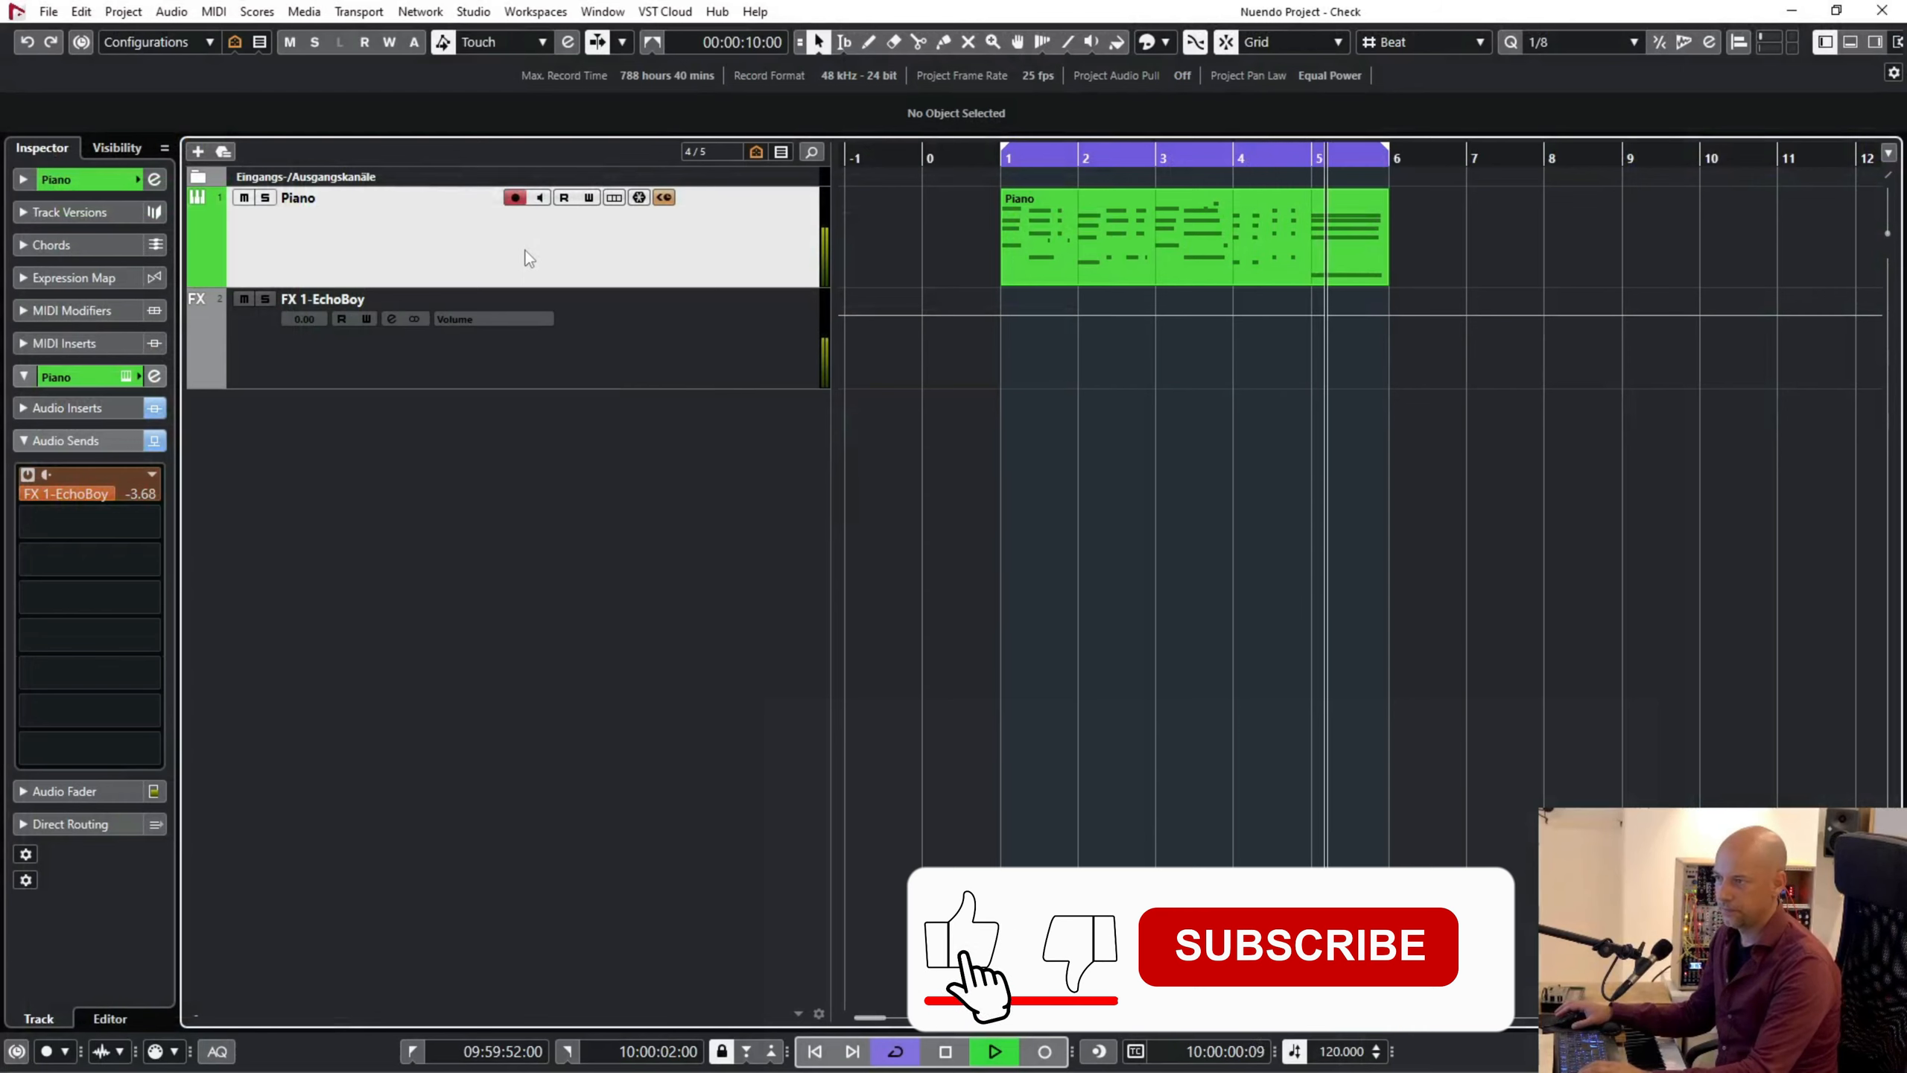
key("space")
- Open the Piano track's Dist OPAMP-21 insert, bypass it and play the part from the start
left_click(66, 409)
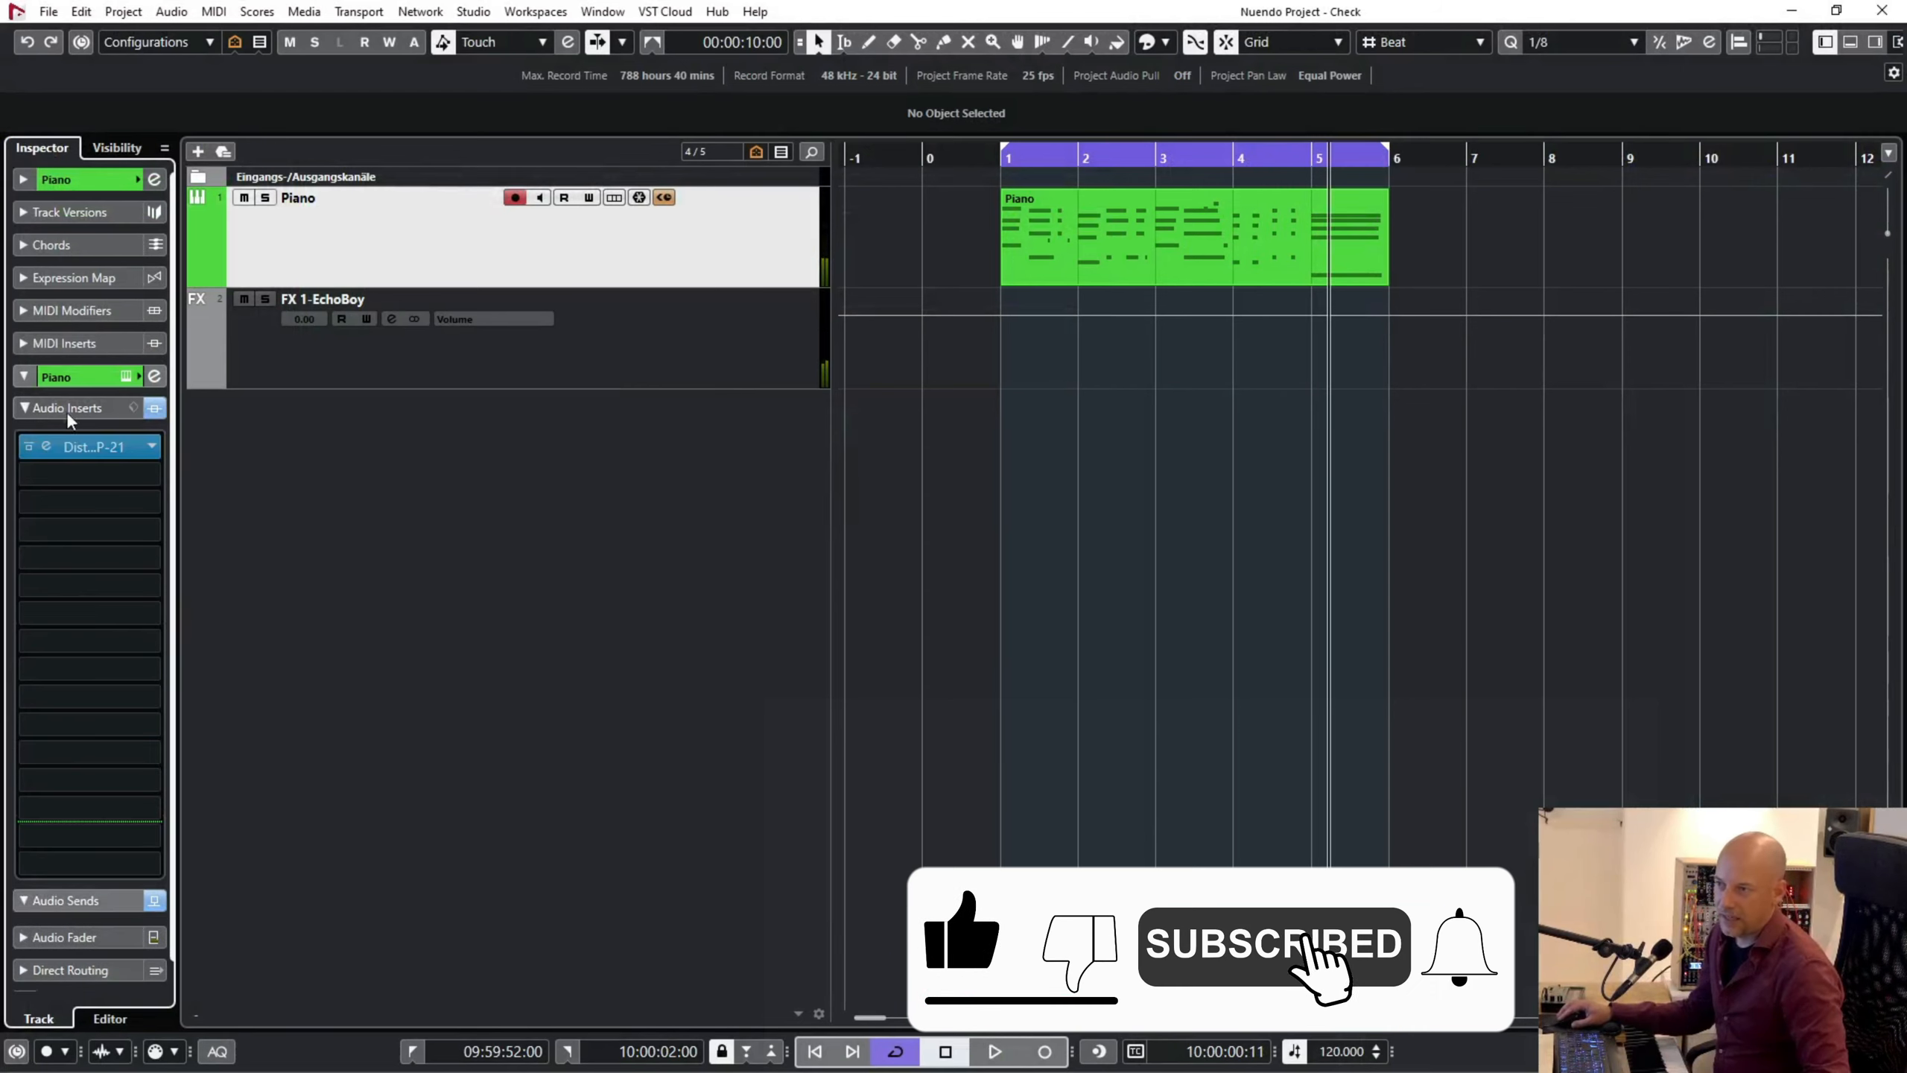
left_click(45, 446)
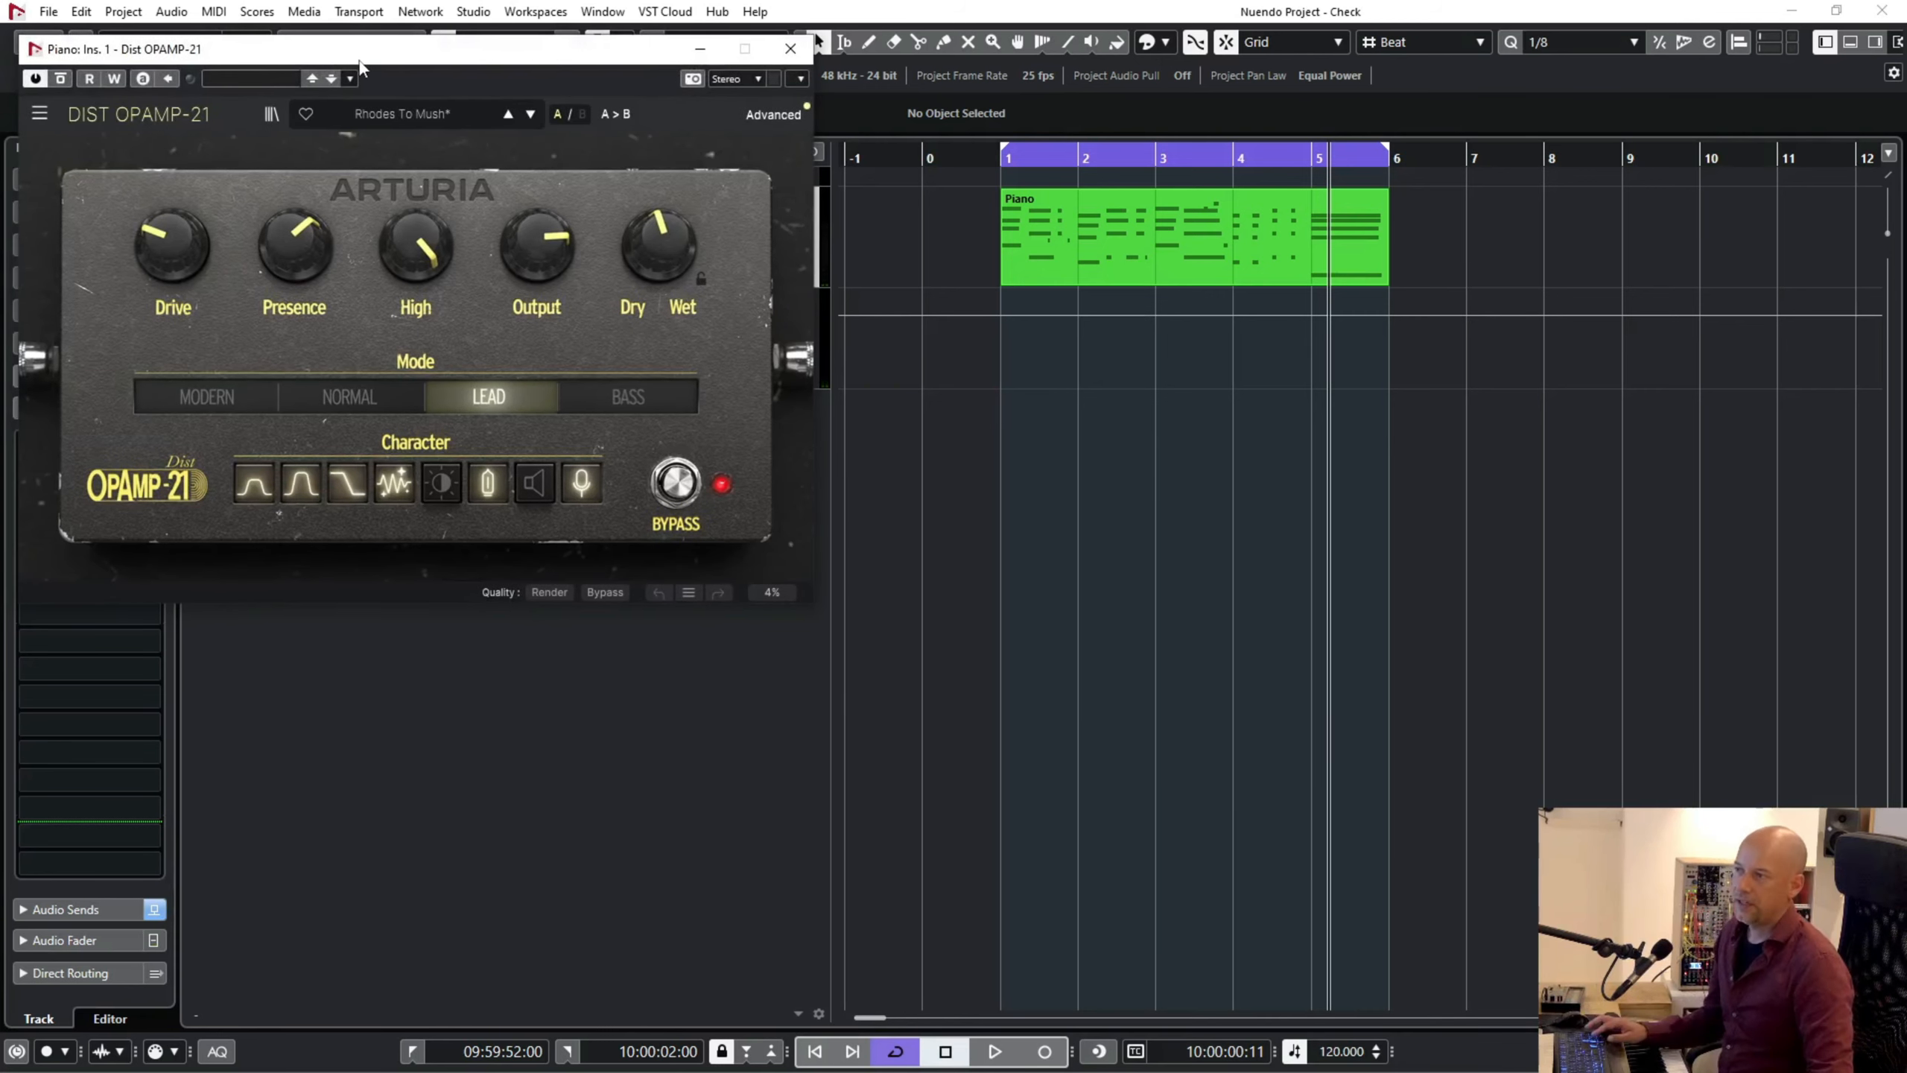
key("Home")
left_click(61, 79)
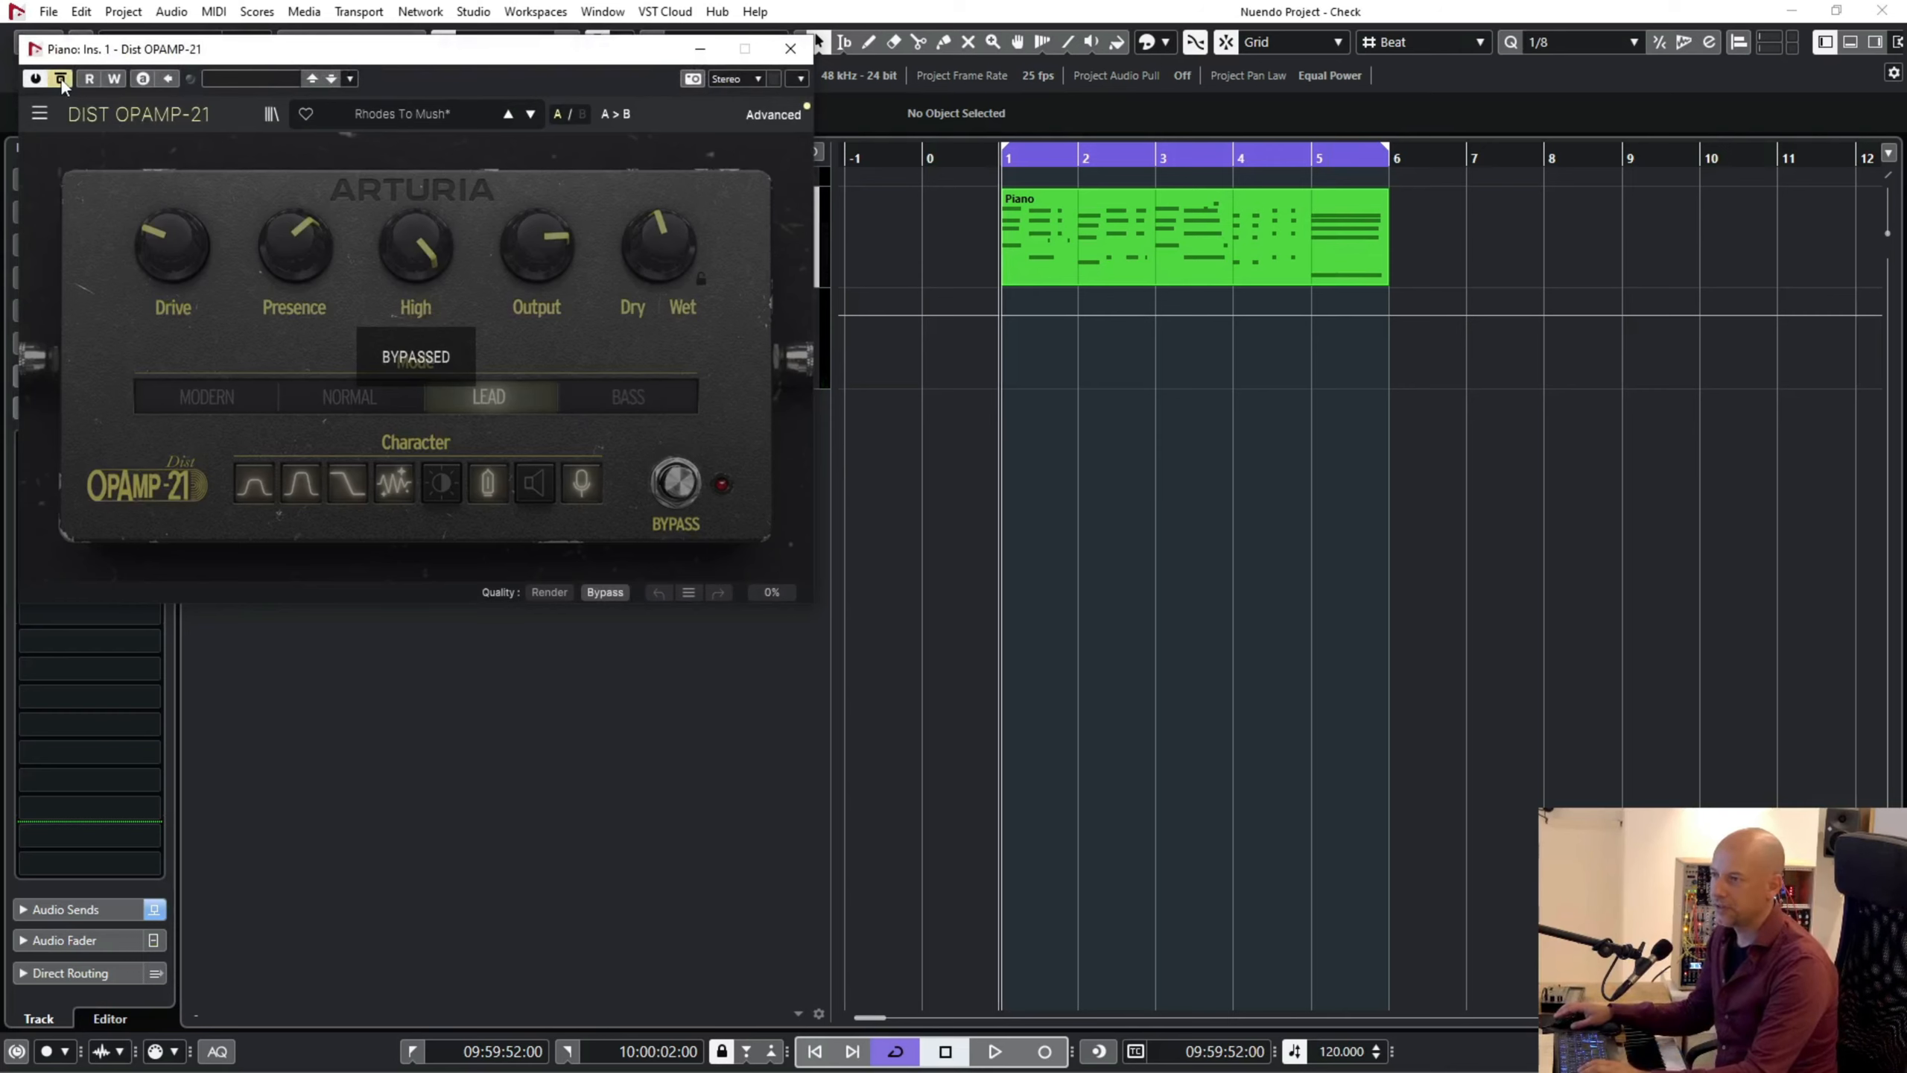
left_click_drag(124, 52, 132, 52)
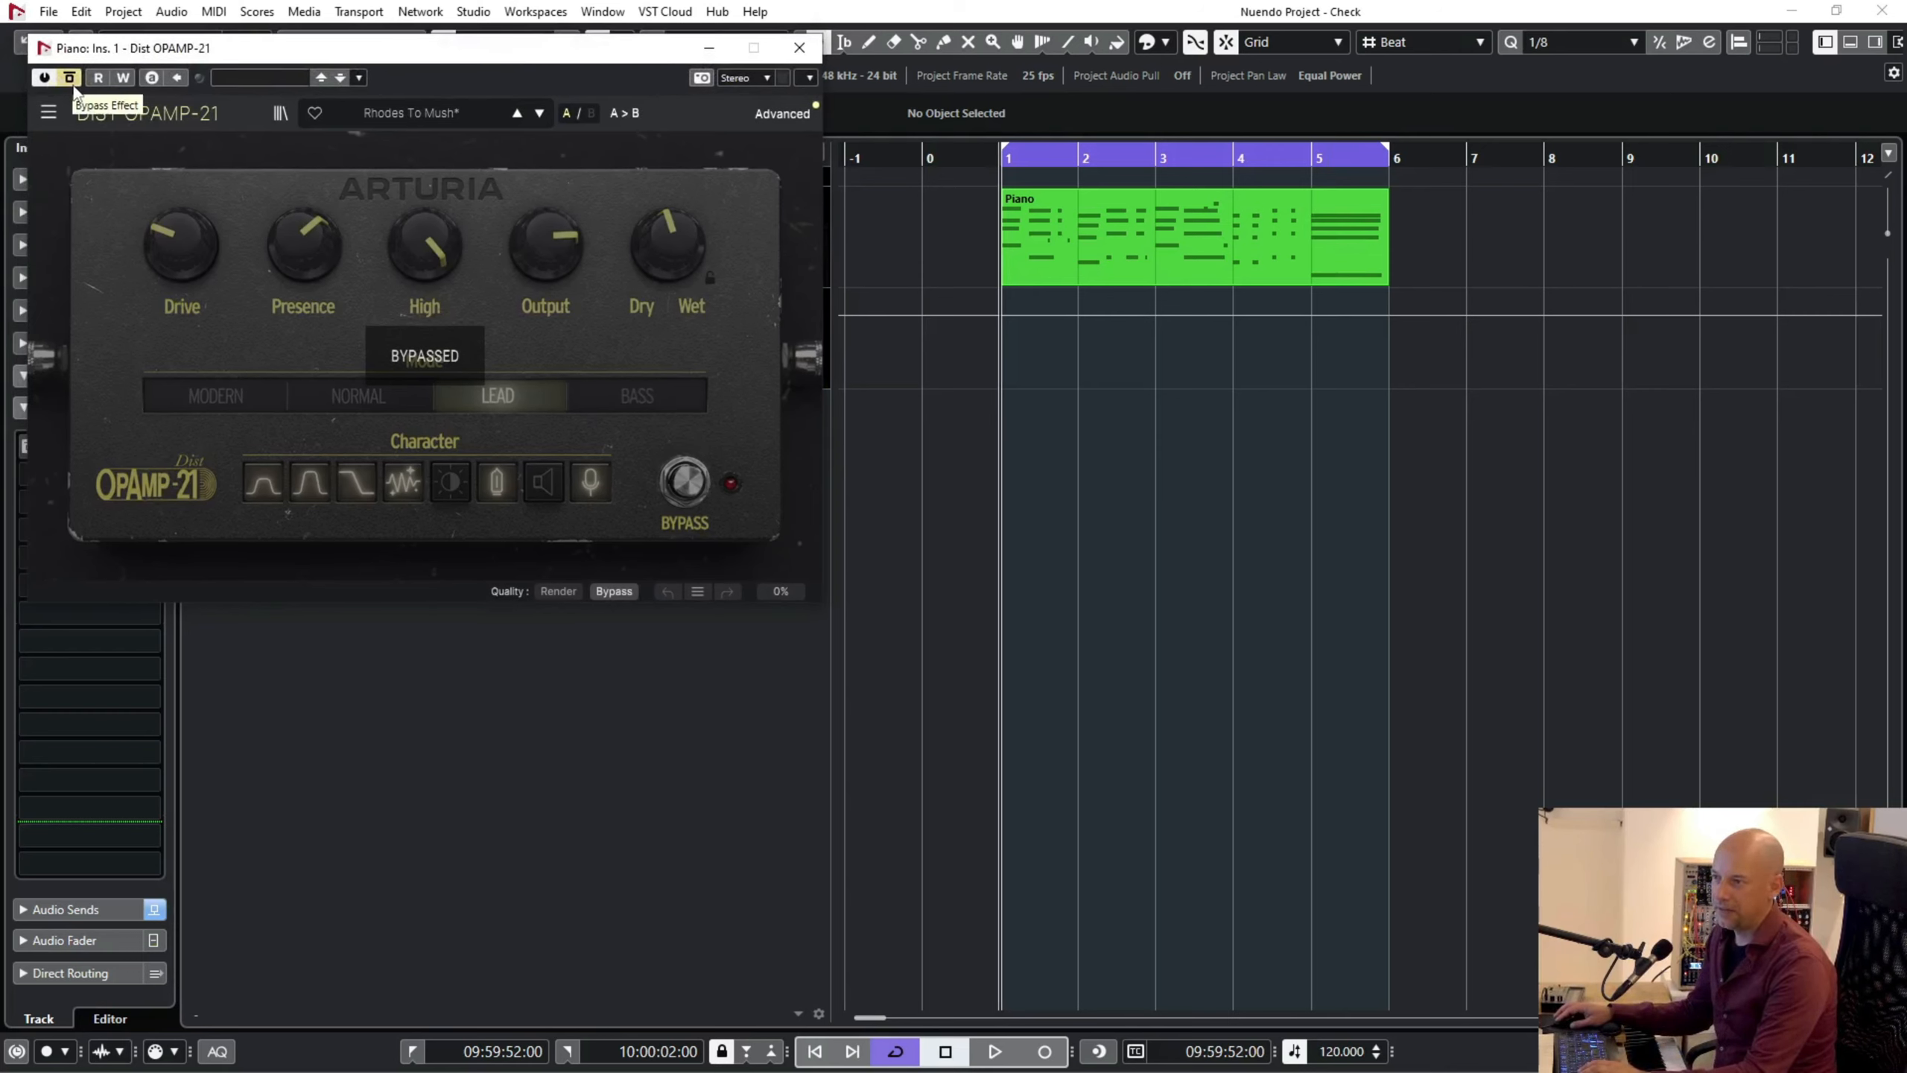
key("space")
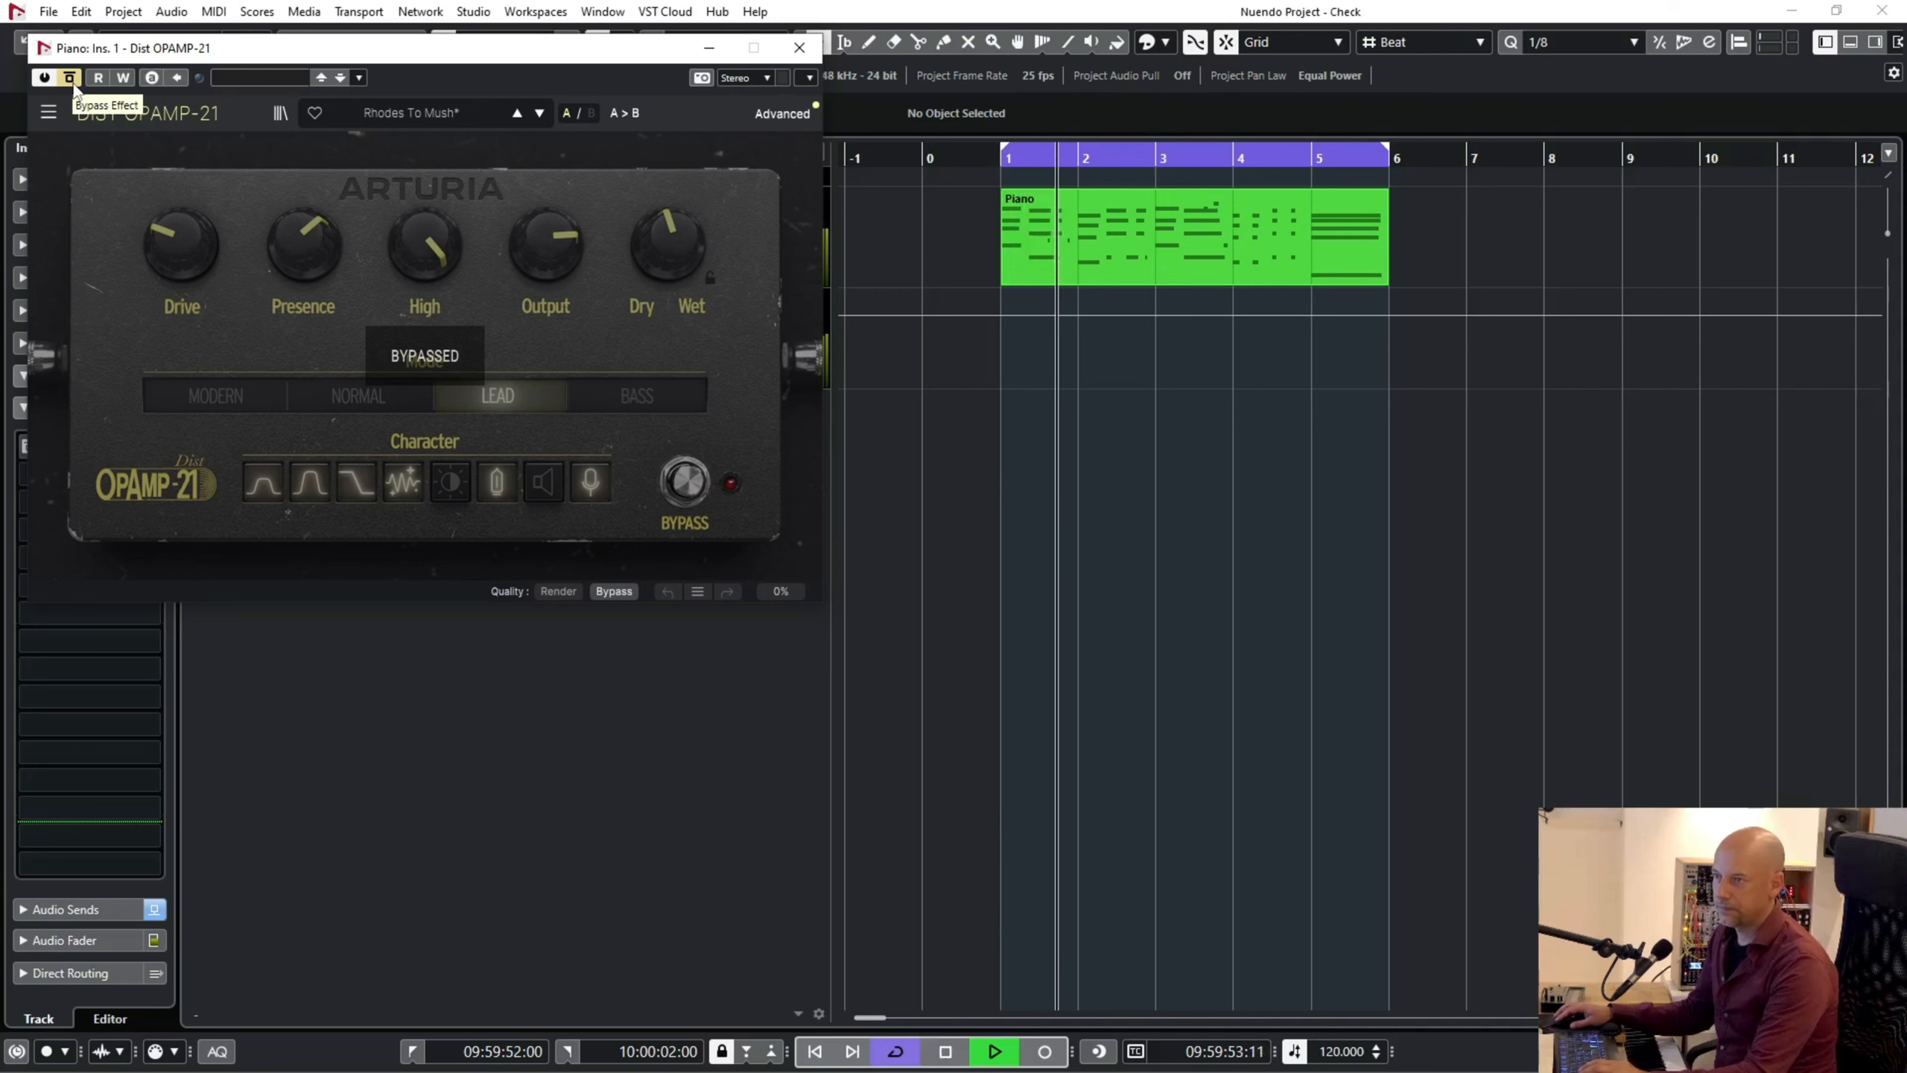
- Reactivate Dist OPAMP-21 during playback with Drive at 27.6 %, stop playback and close the plug-in
left_click(75, 81)
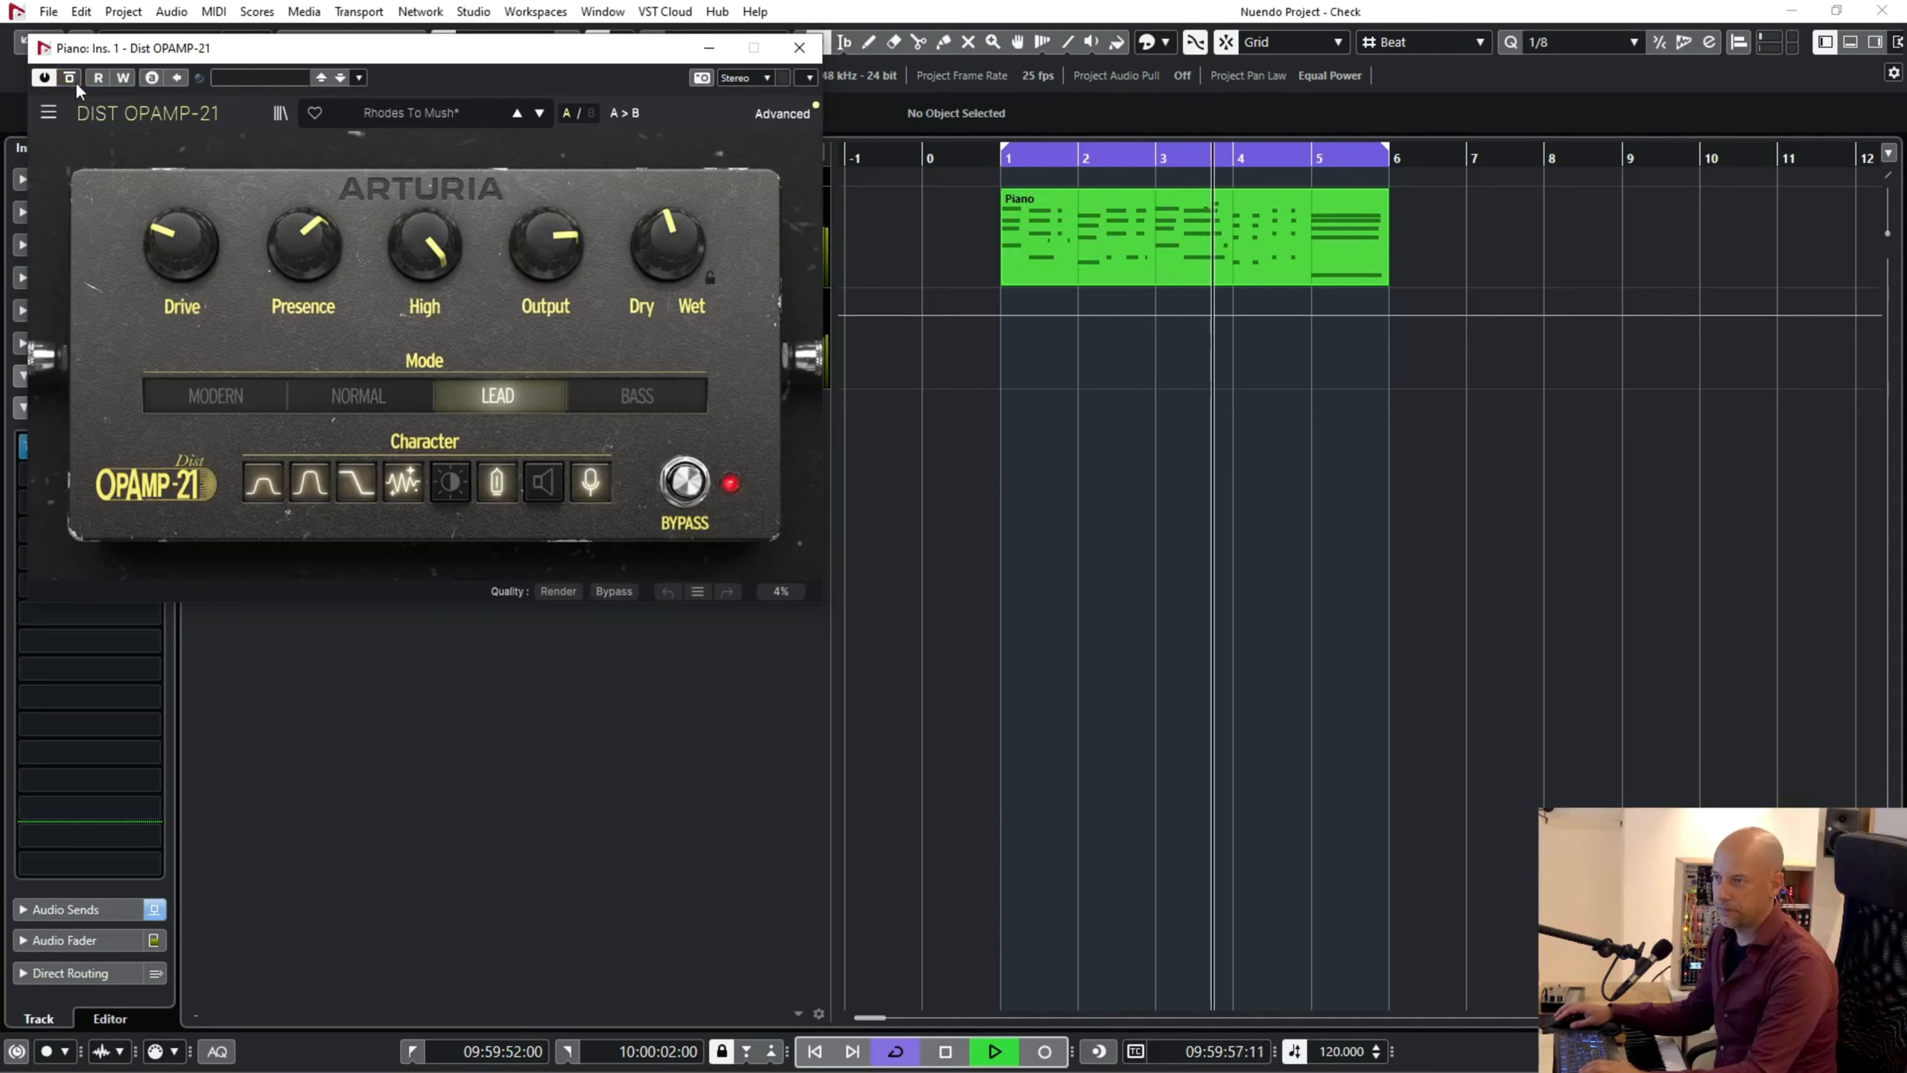
mouse_move(184, 251)
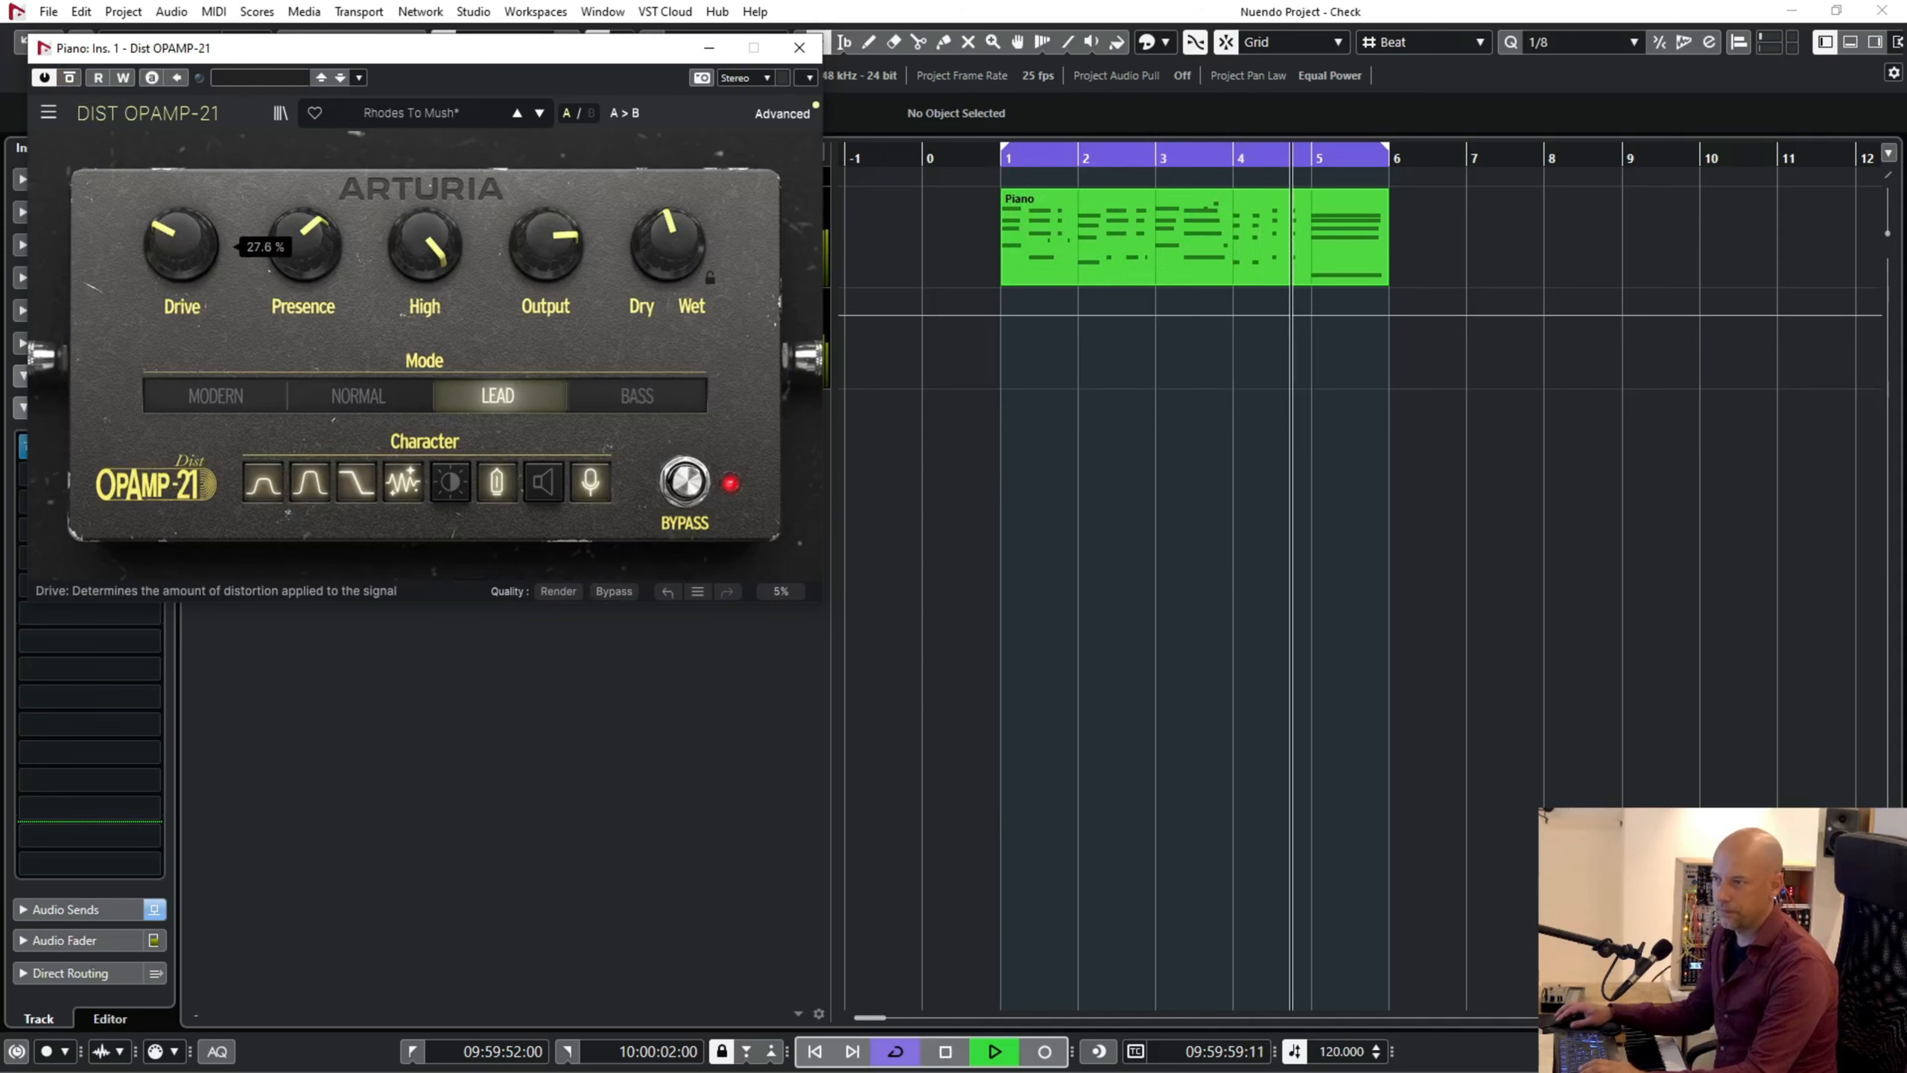
key("space")
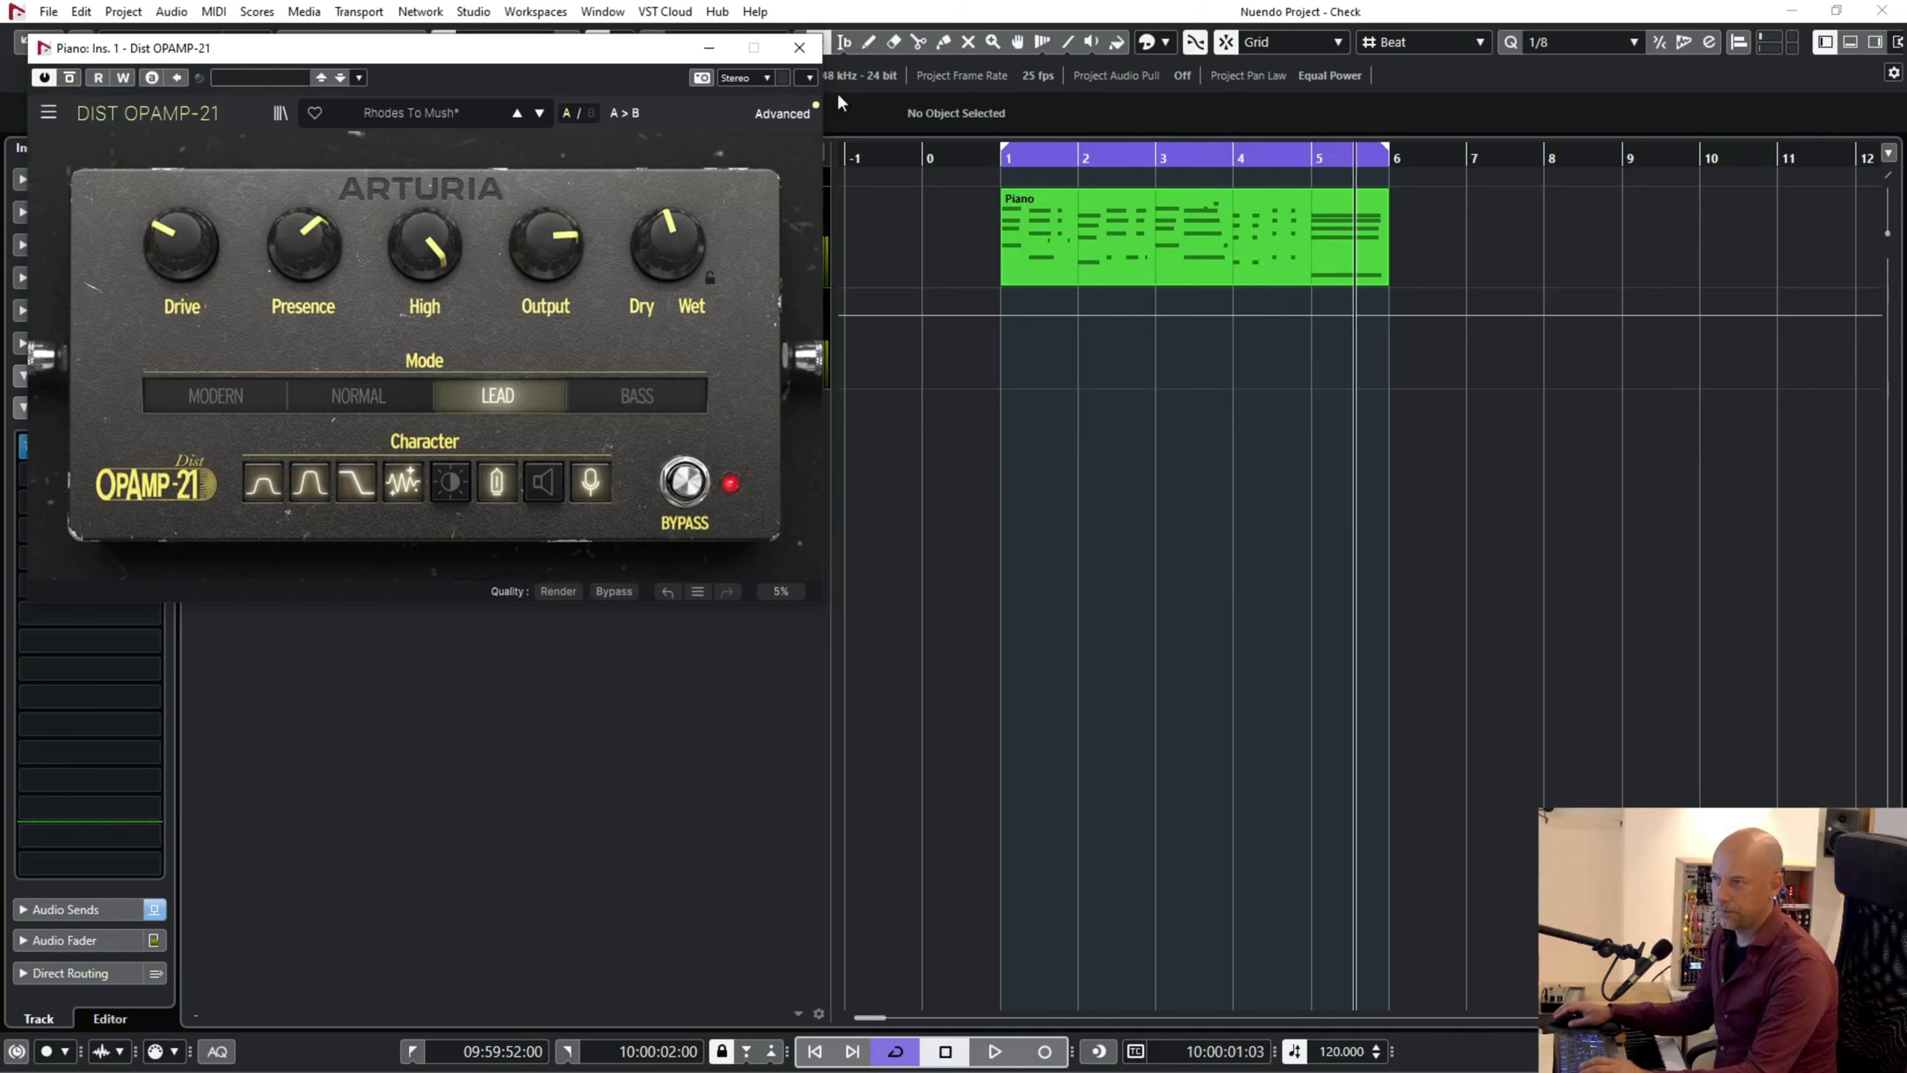
left_click(798, 50)
- Inspect the EchoBoy insert on the FX 1-EchoBoy track and close its plug-in window
left_click(565, 360)
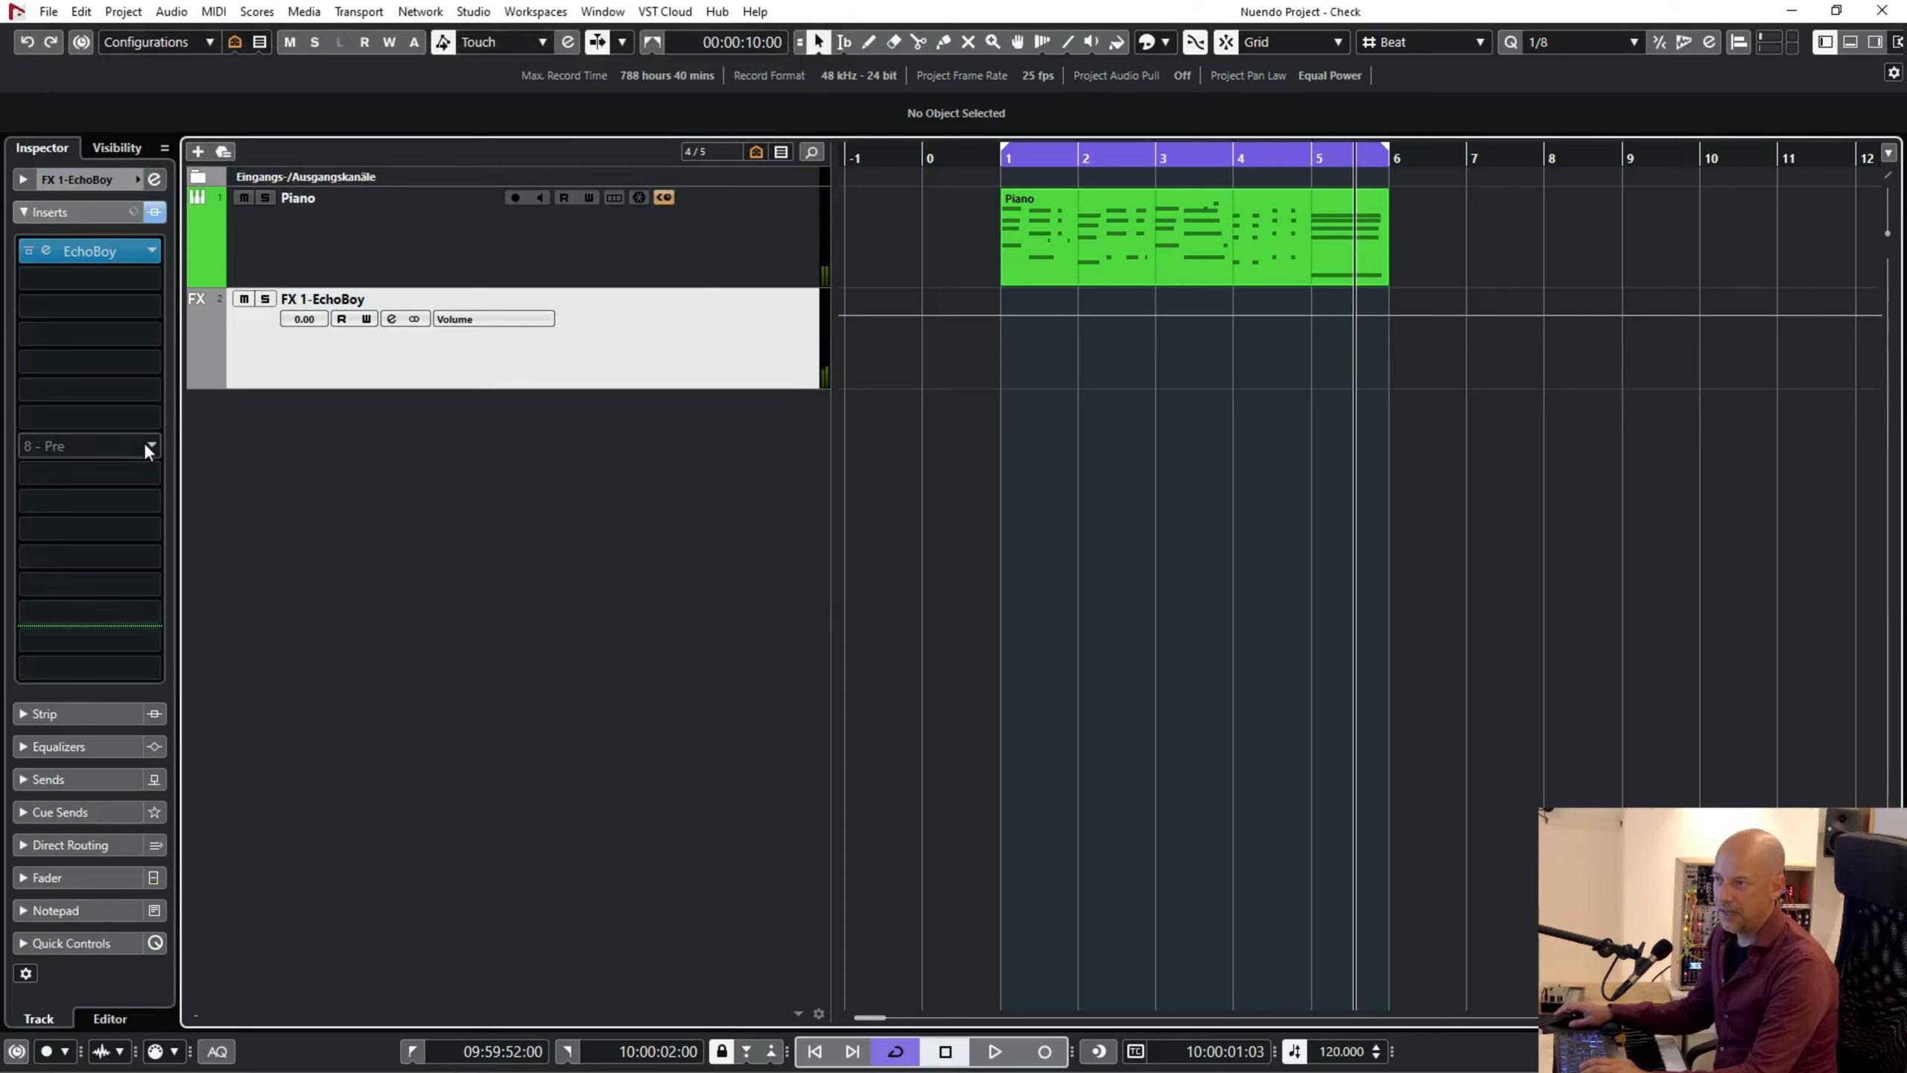
left_click(45, 250)
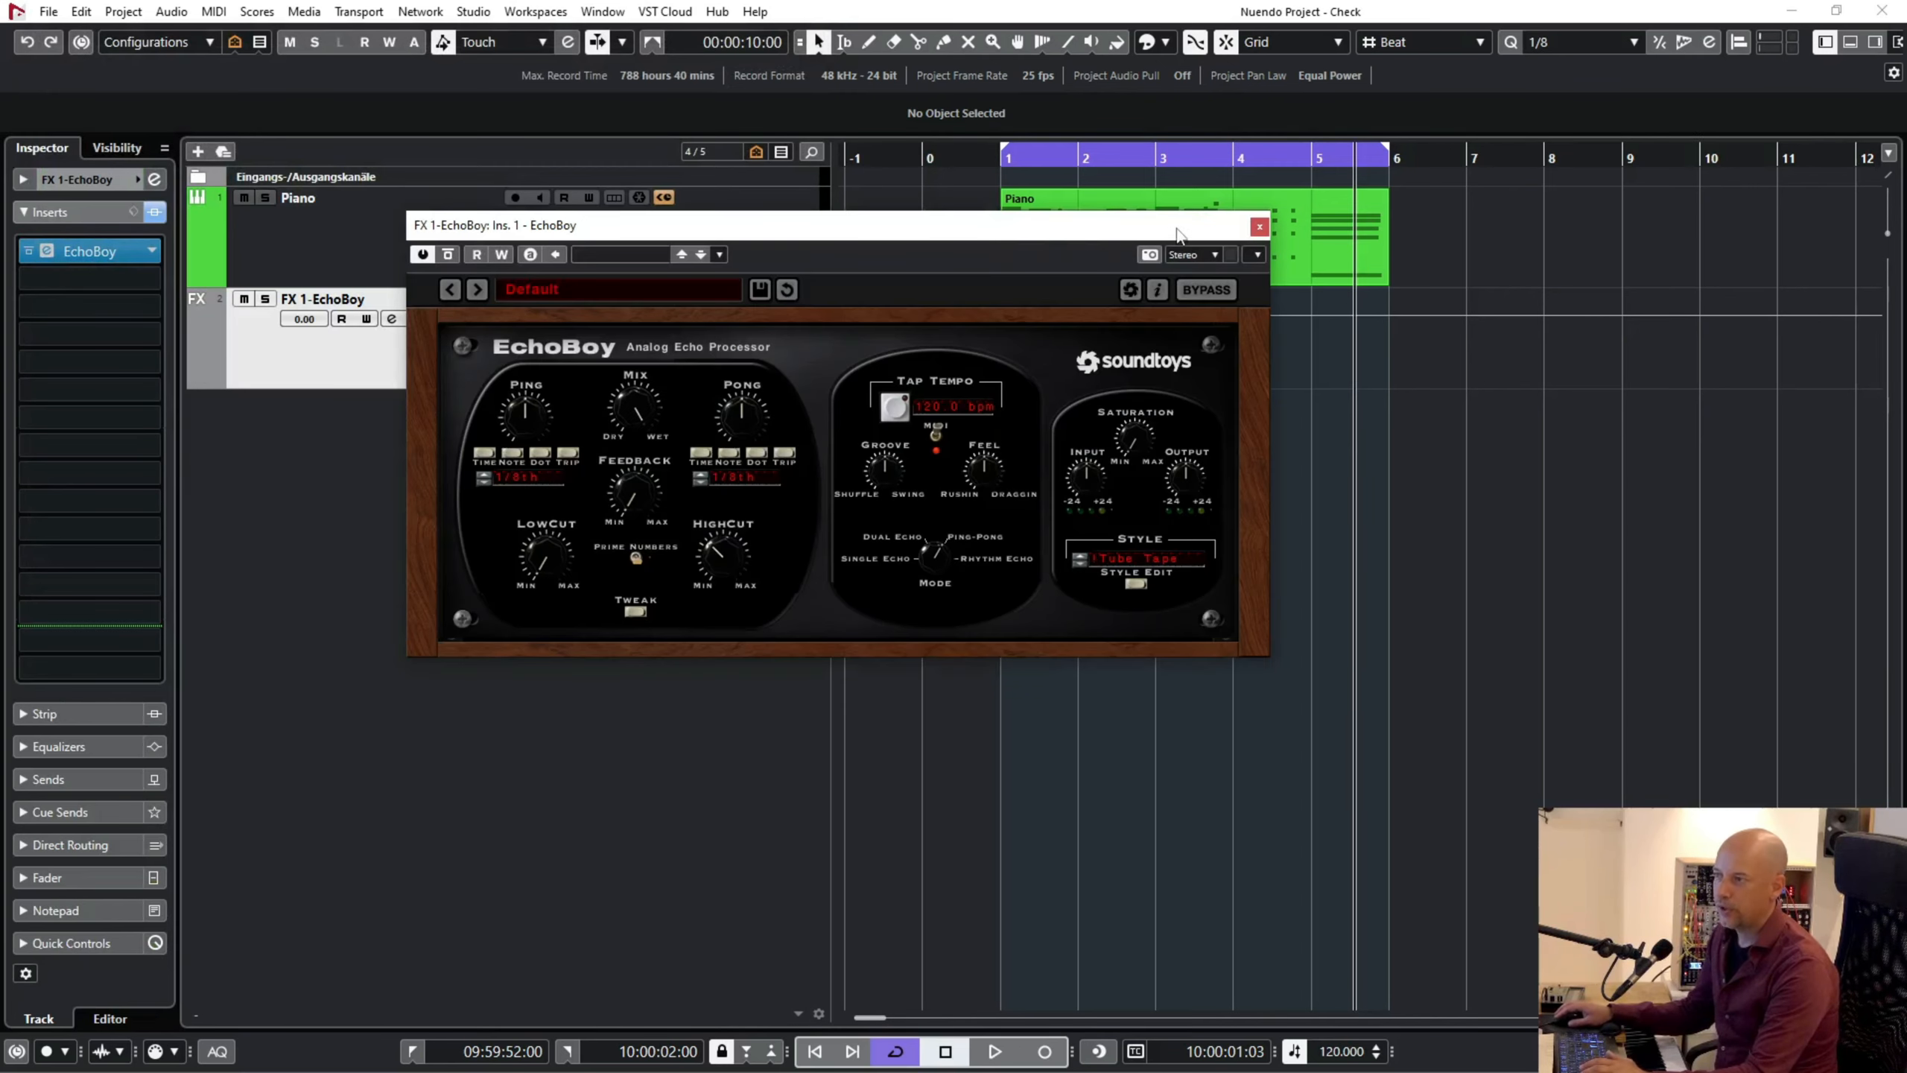
left_click(1260, 227)
- Compare the Piano part during playback with its audio sends bypassed and active again
left_click(645, 245)
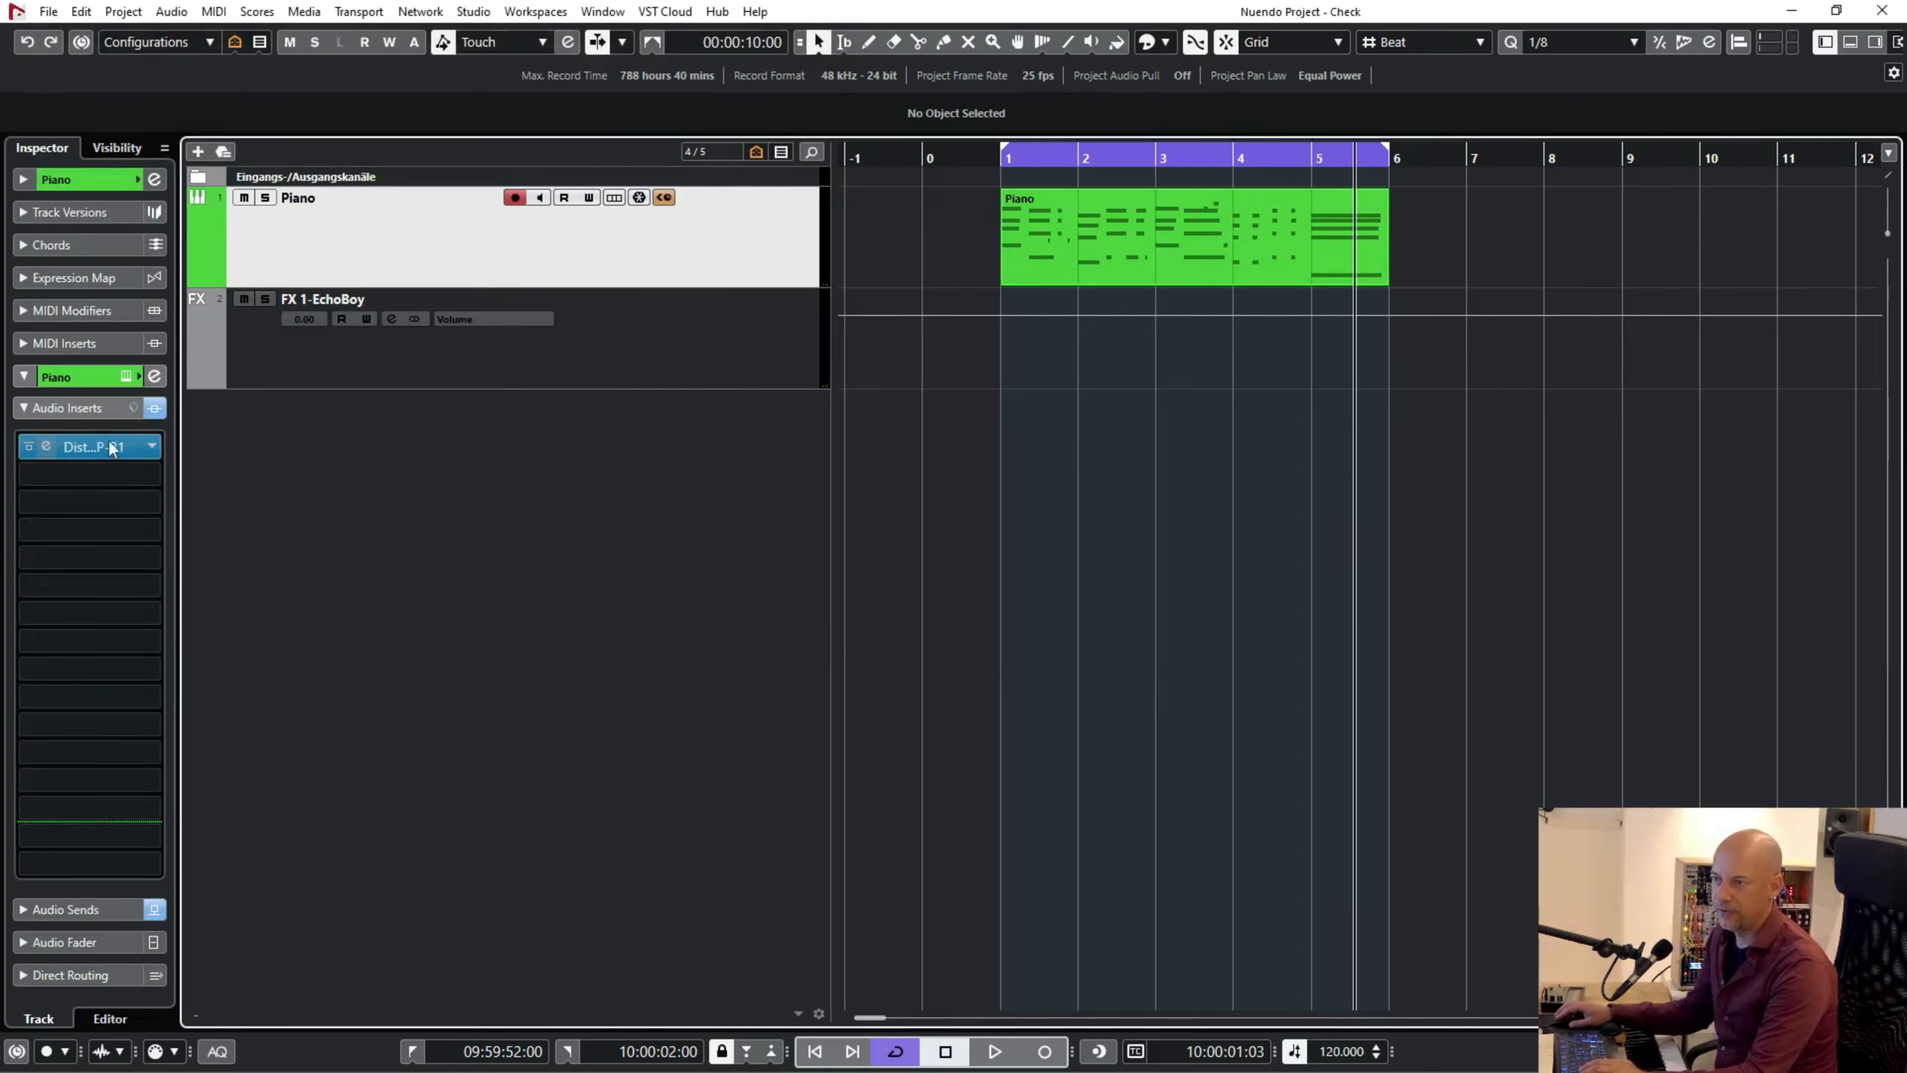
left_click(77, 907)
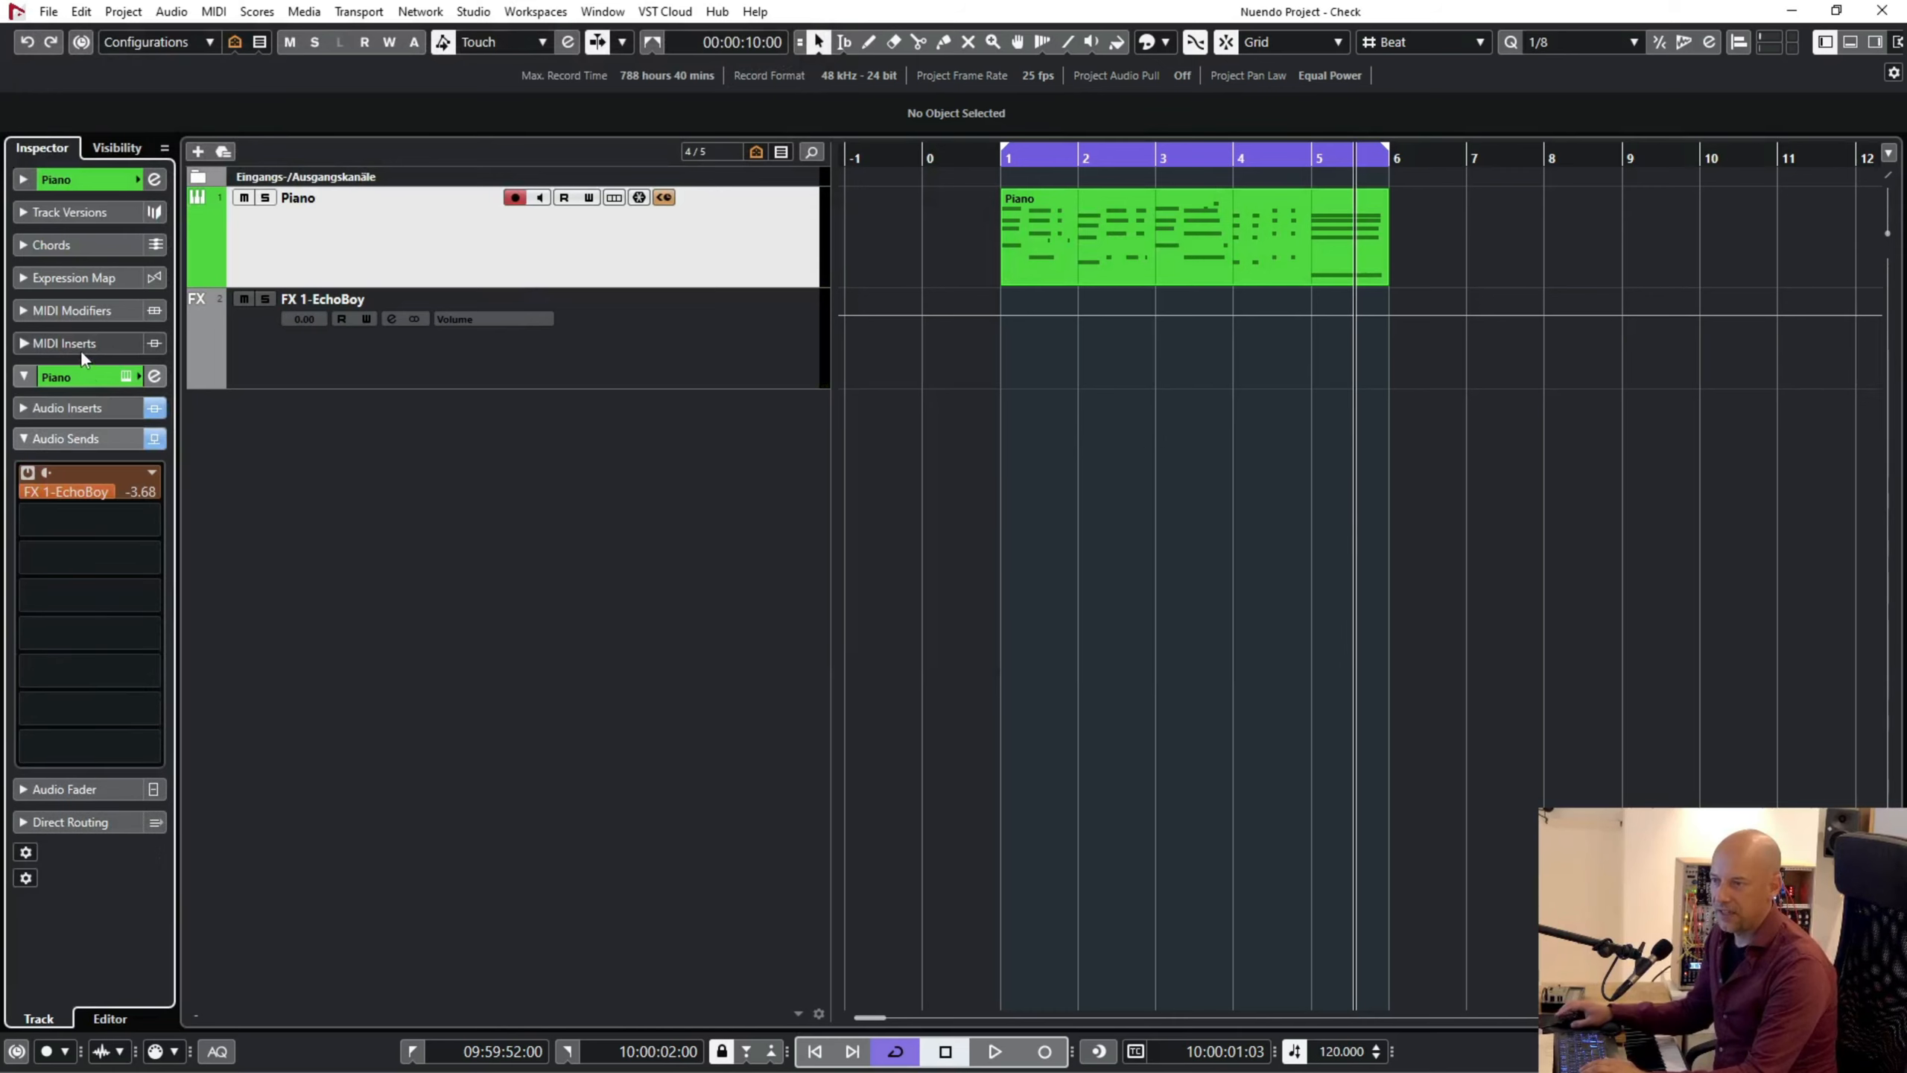
left_click(154, 440)
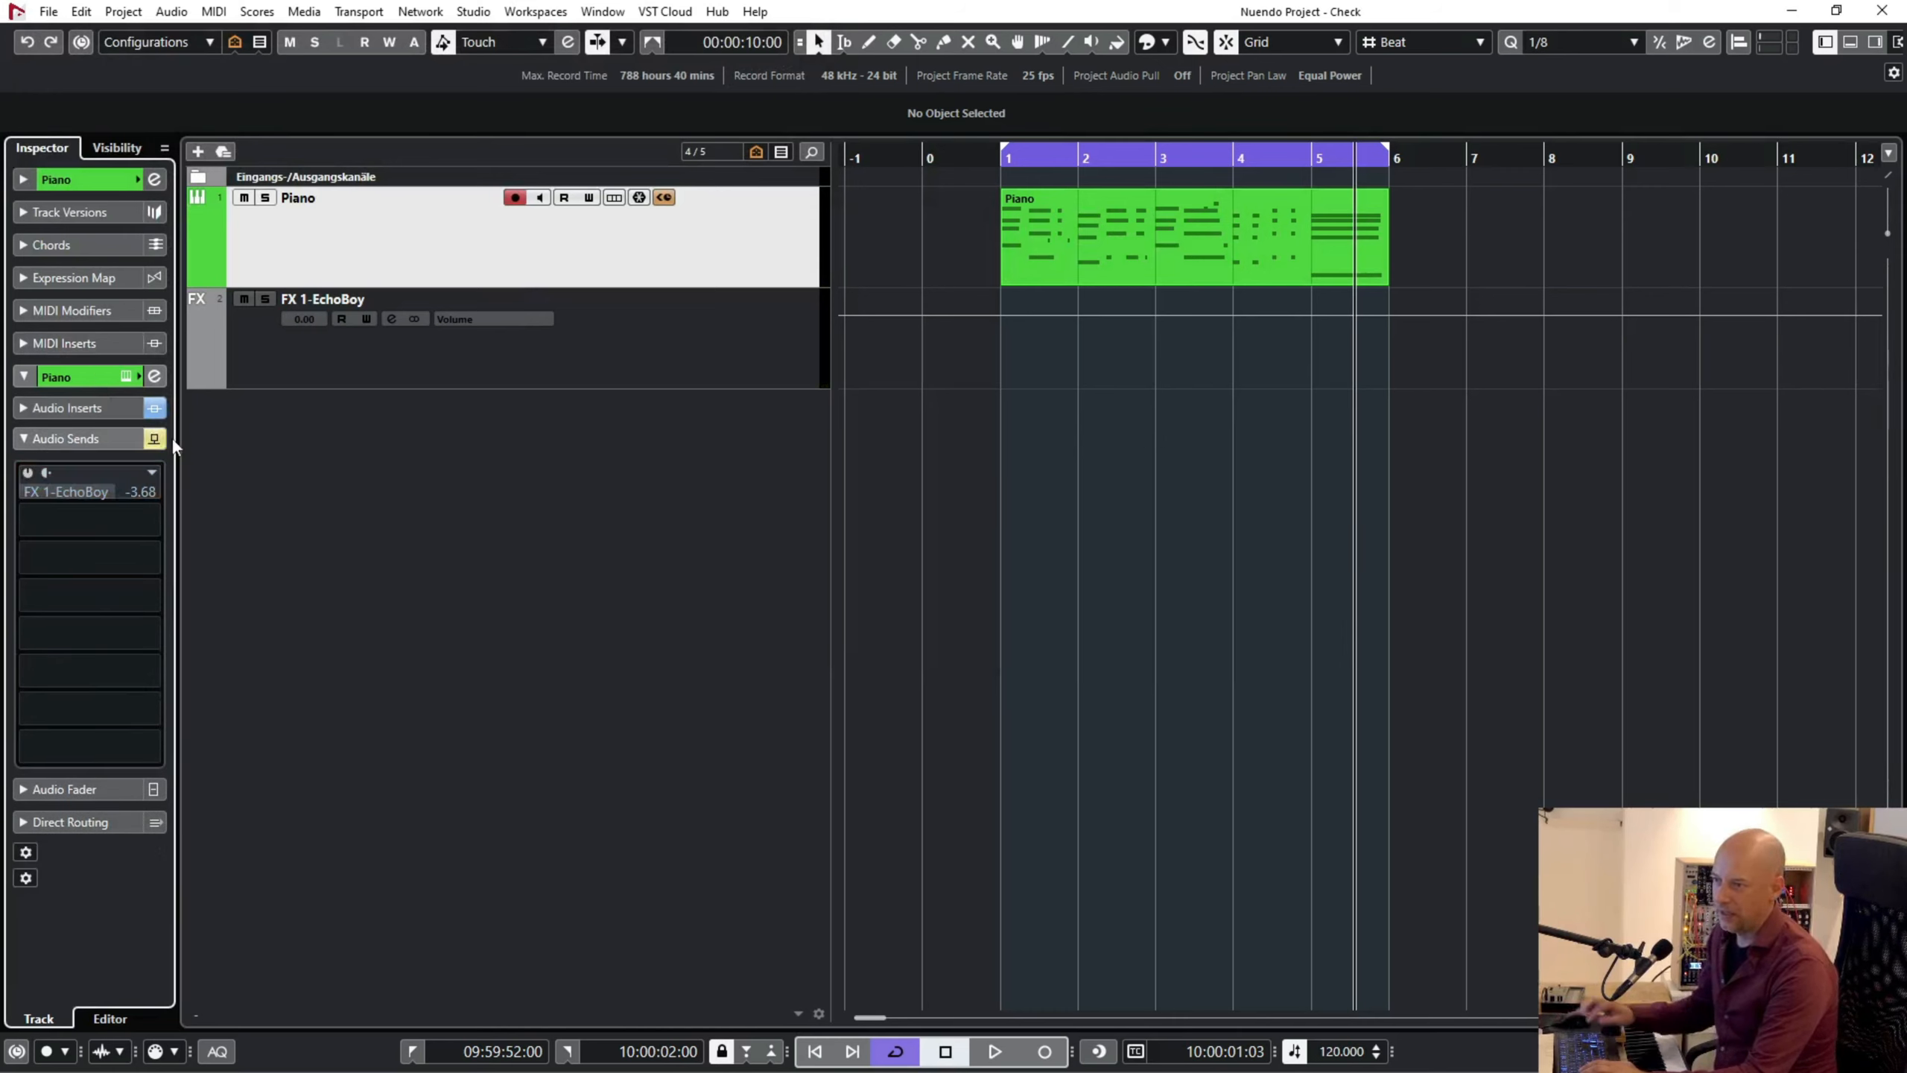
key("space")
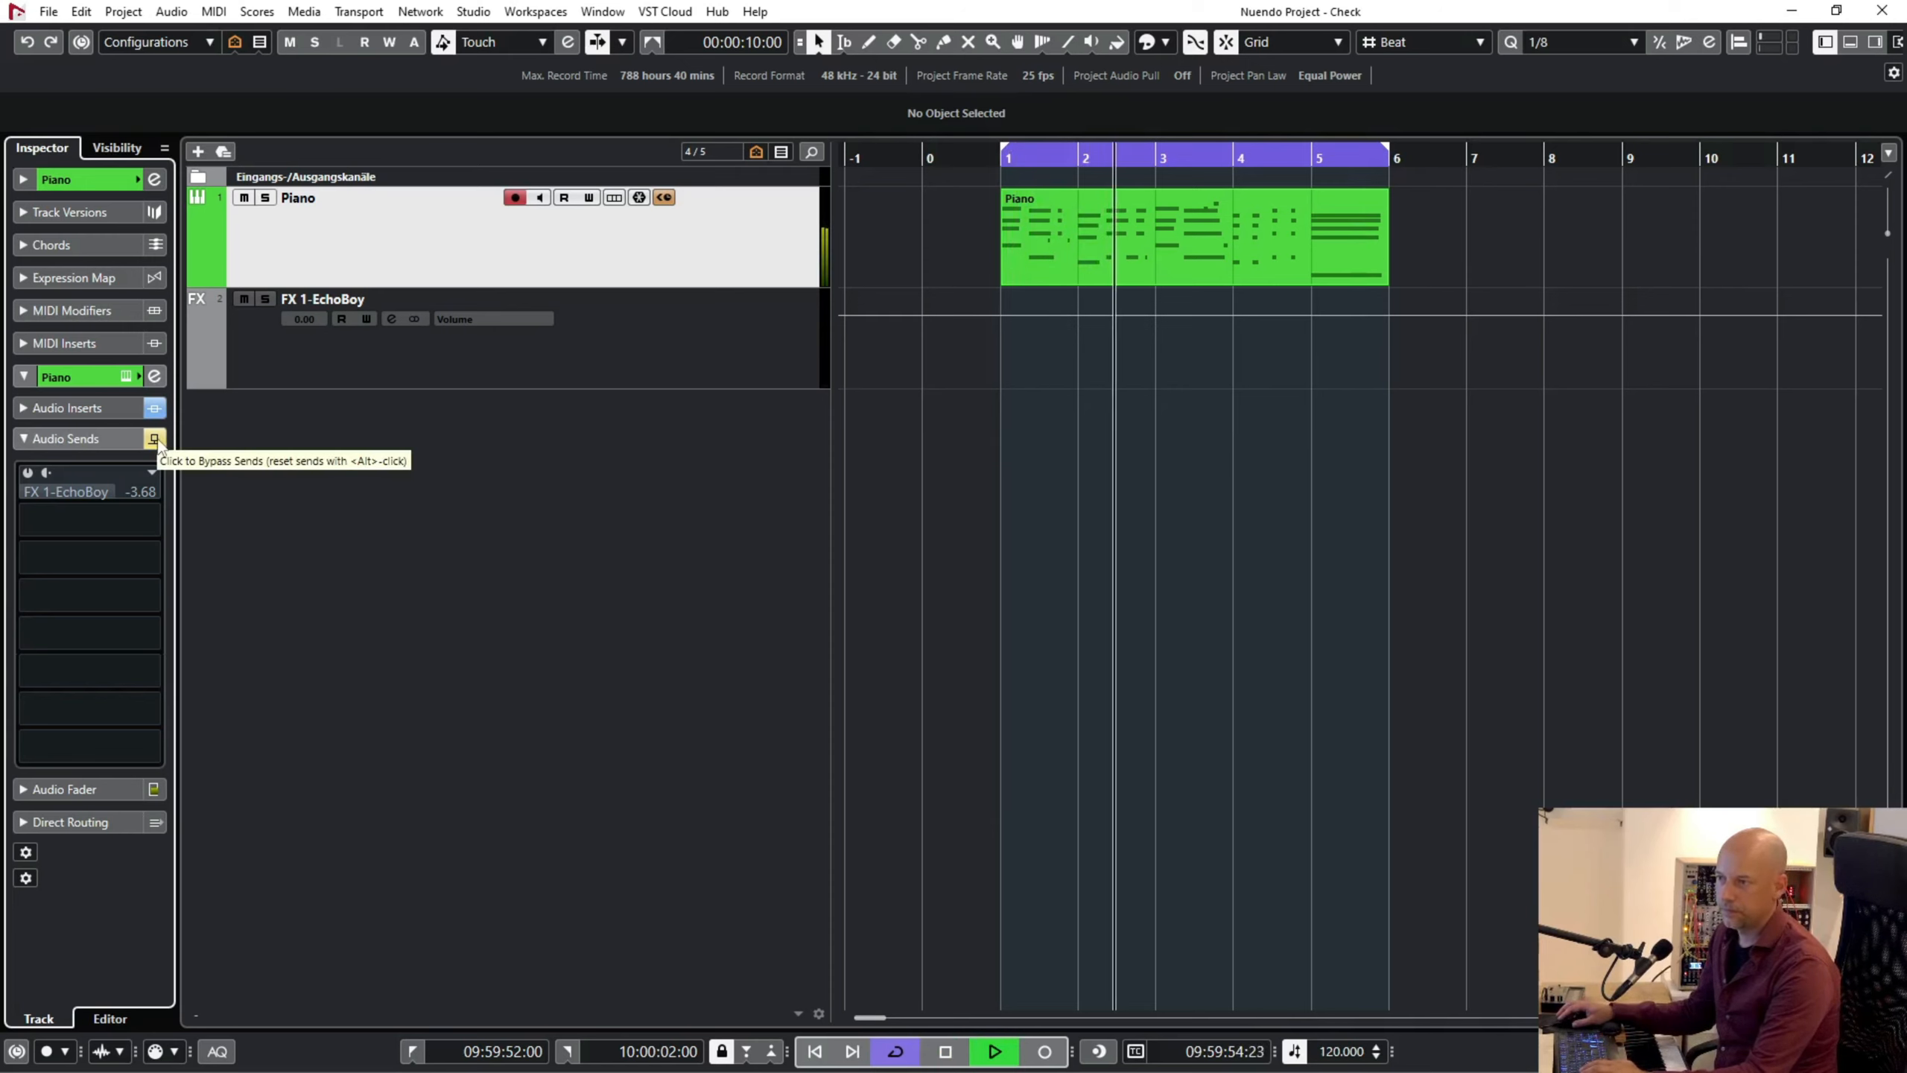
left_click(155, 440)
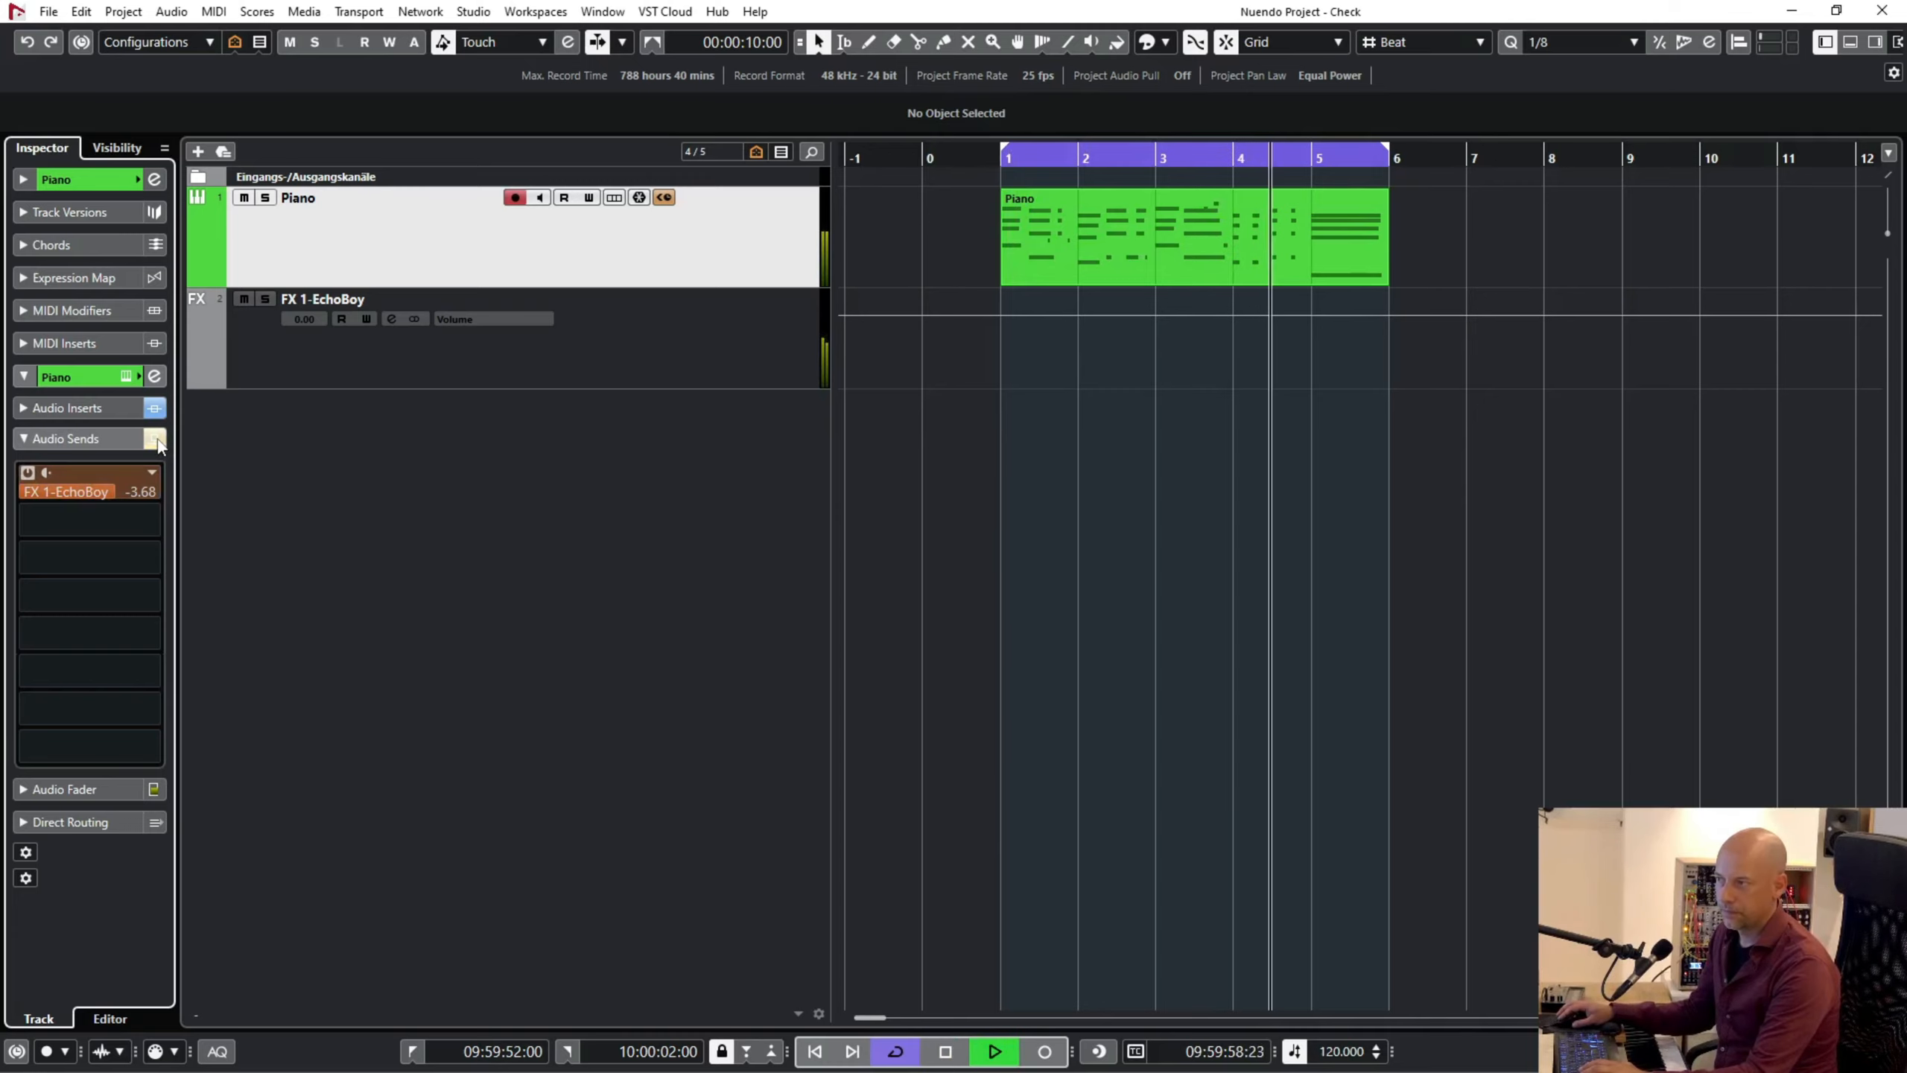
key("space")
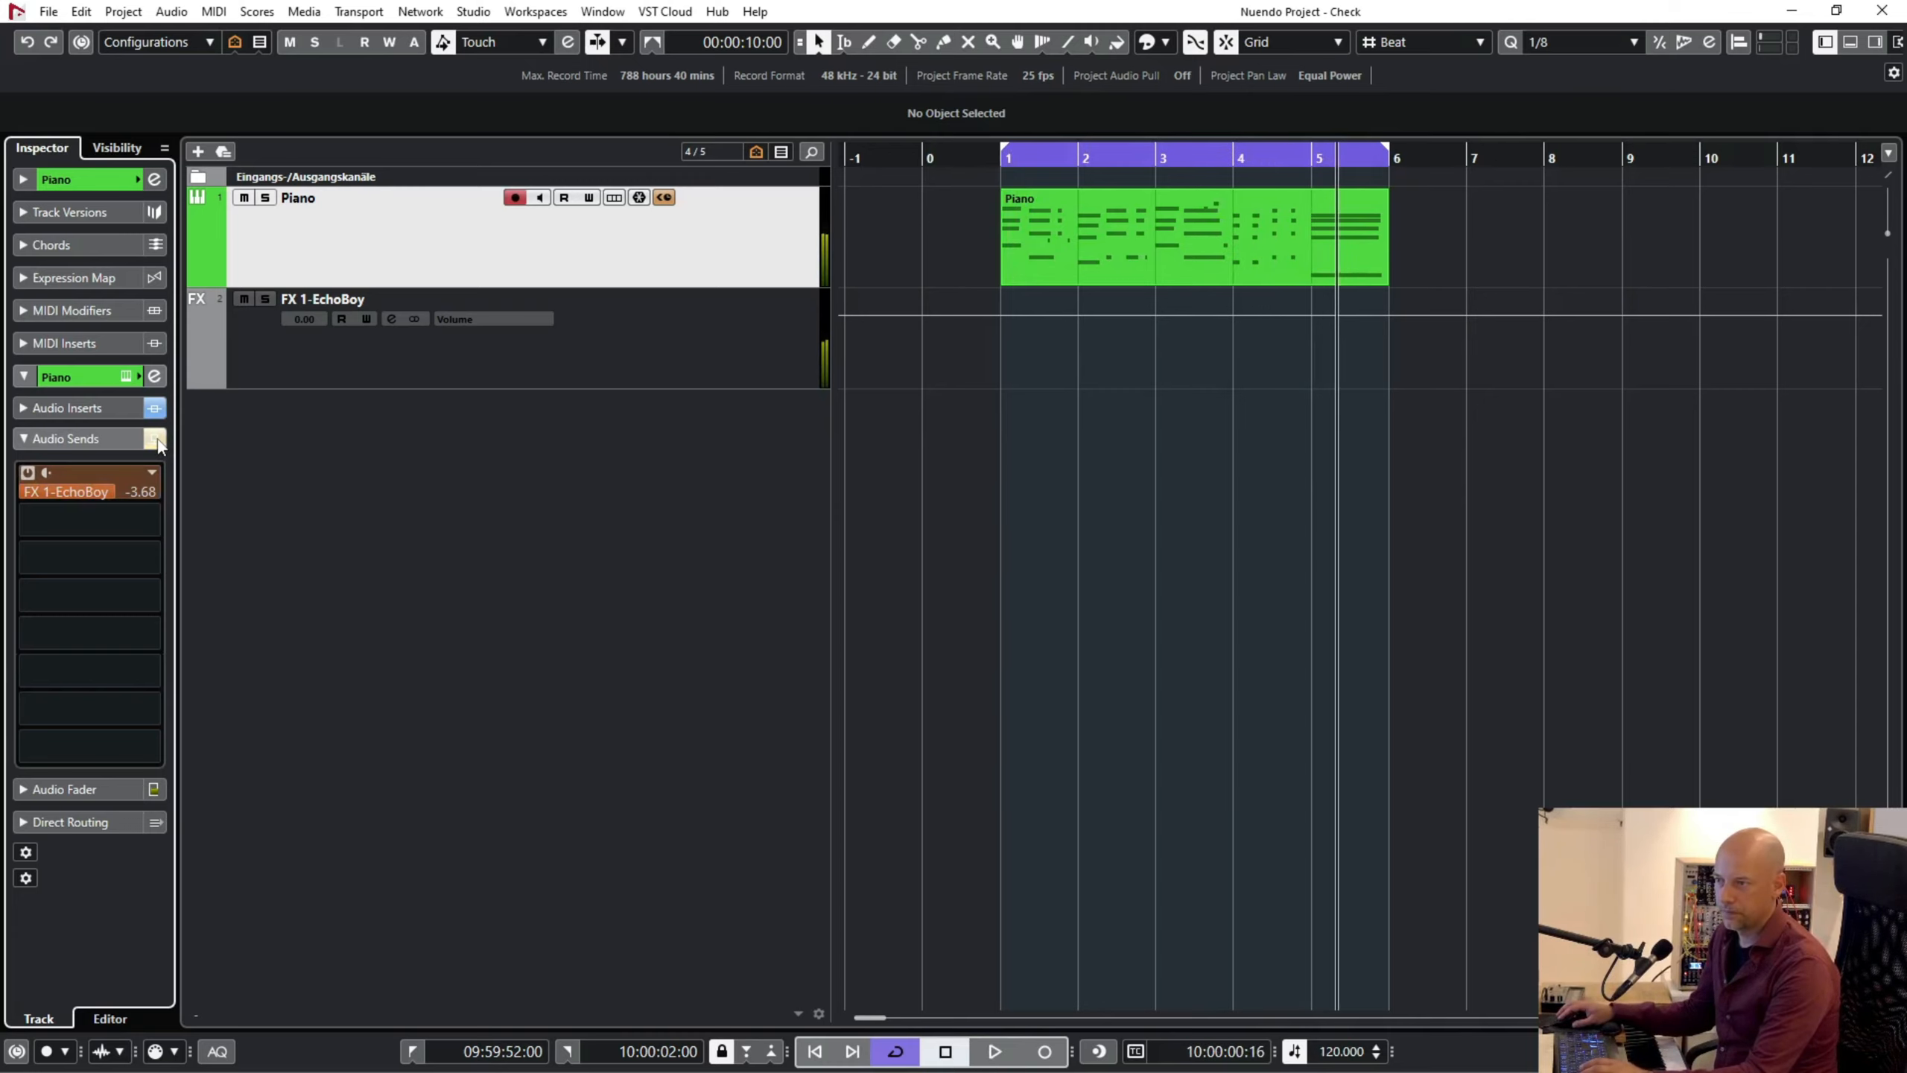
- Show the MixConsole and inspect the Tape MELLO-FI insert on the Stereo output channel
key("F3")
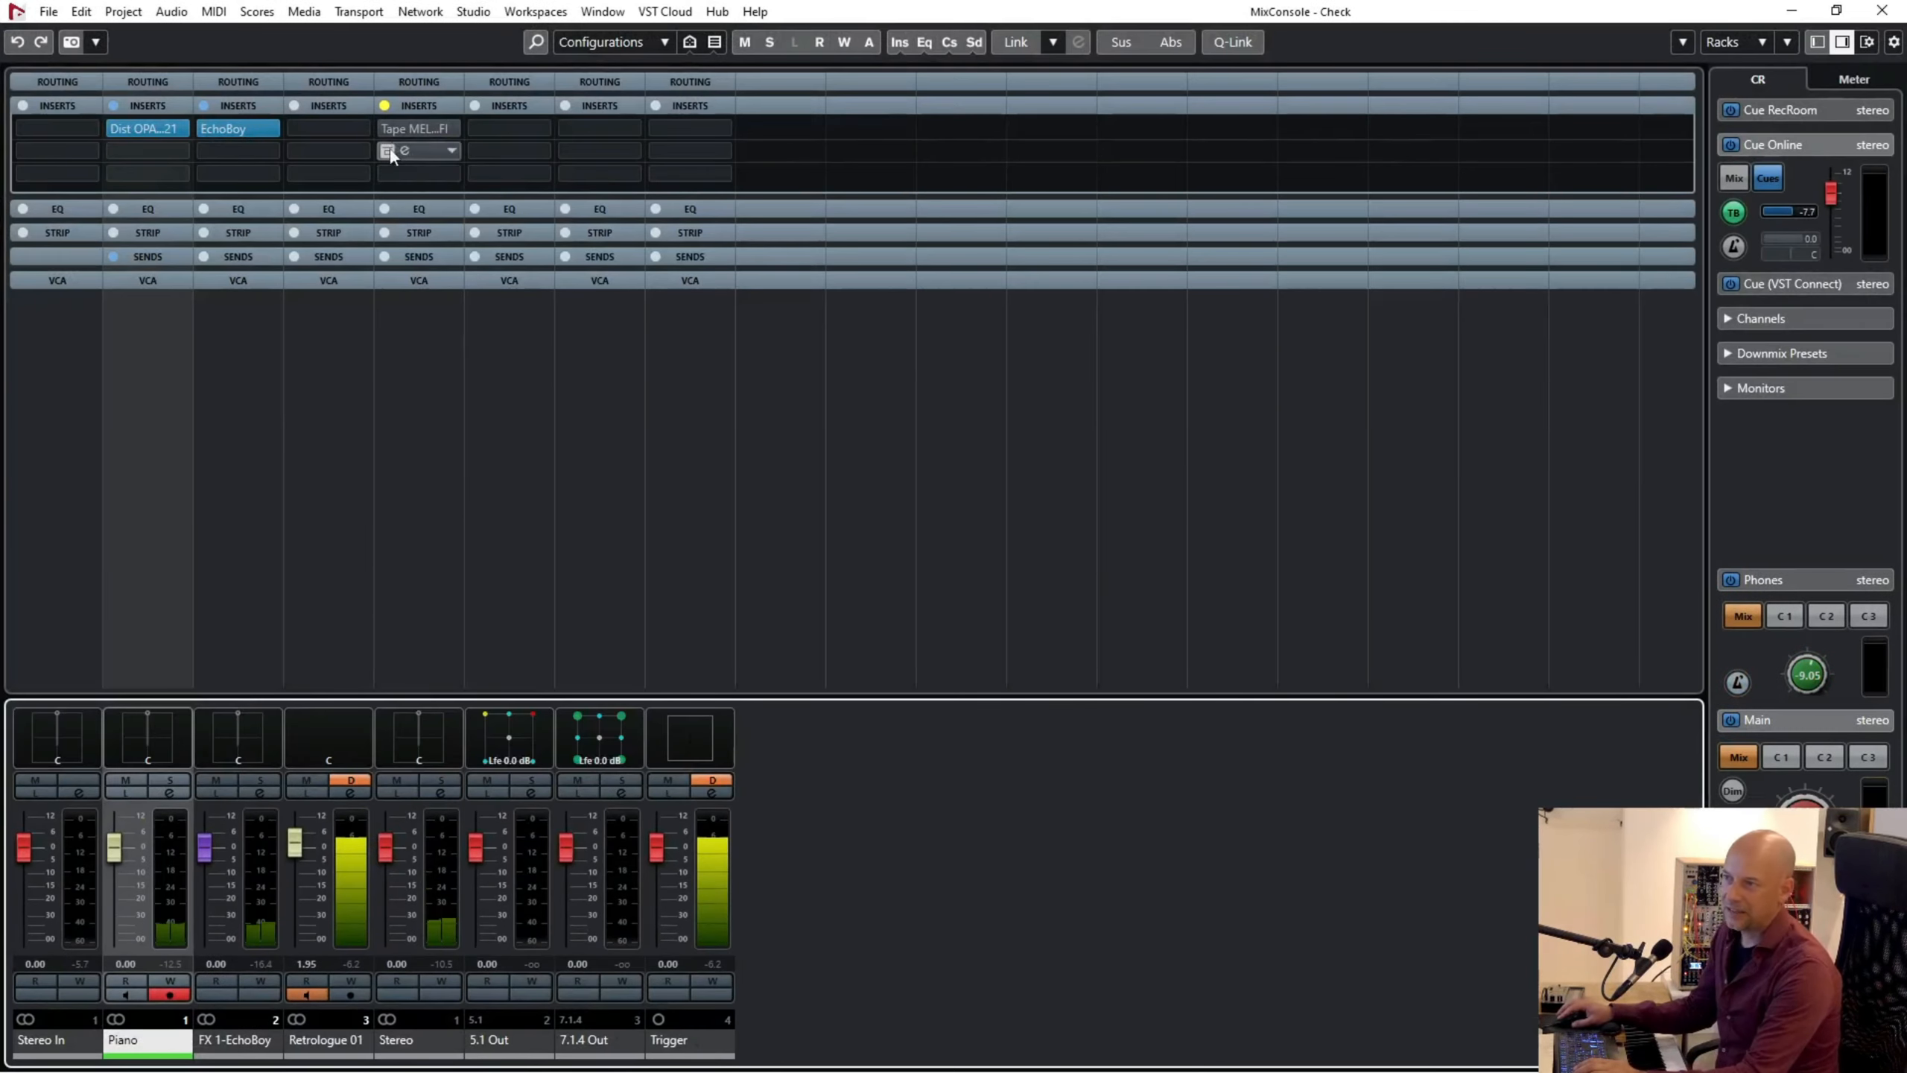
mouse_move(420, 135)
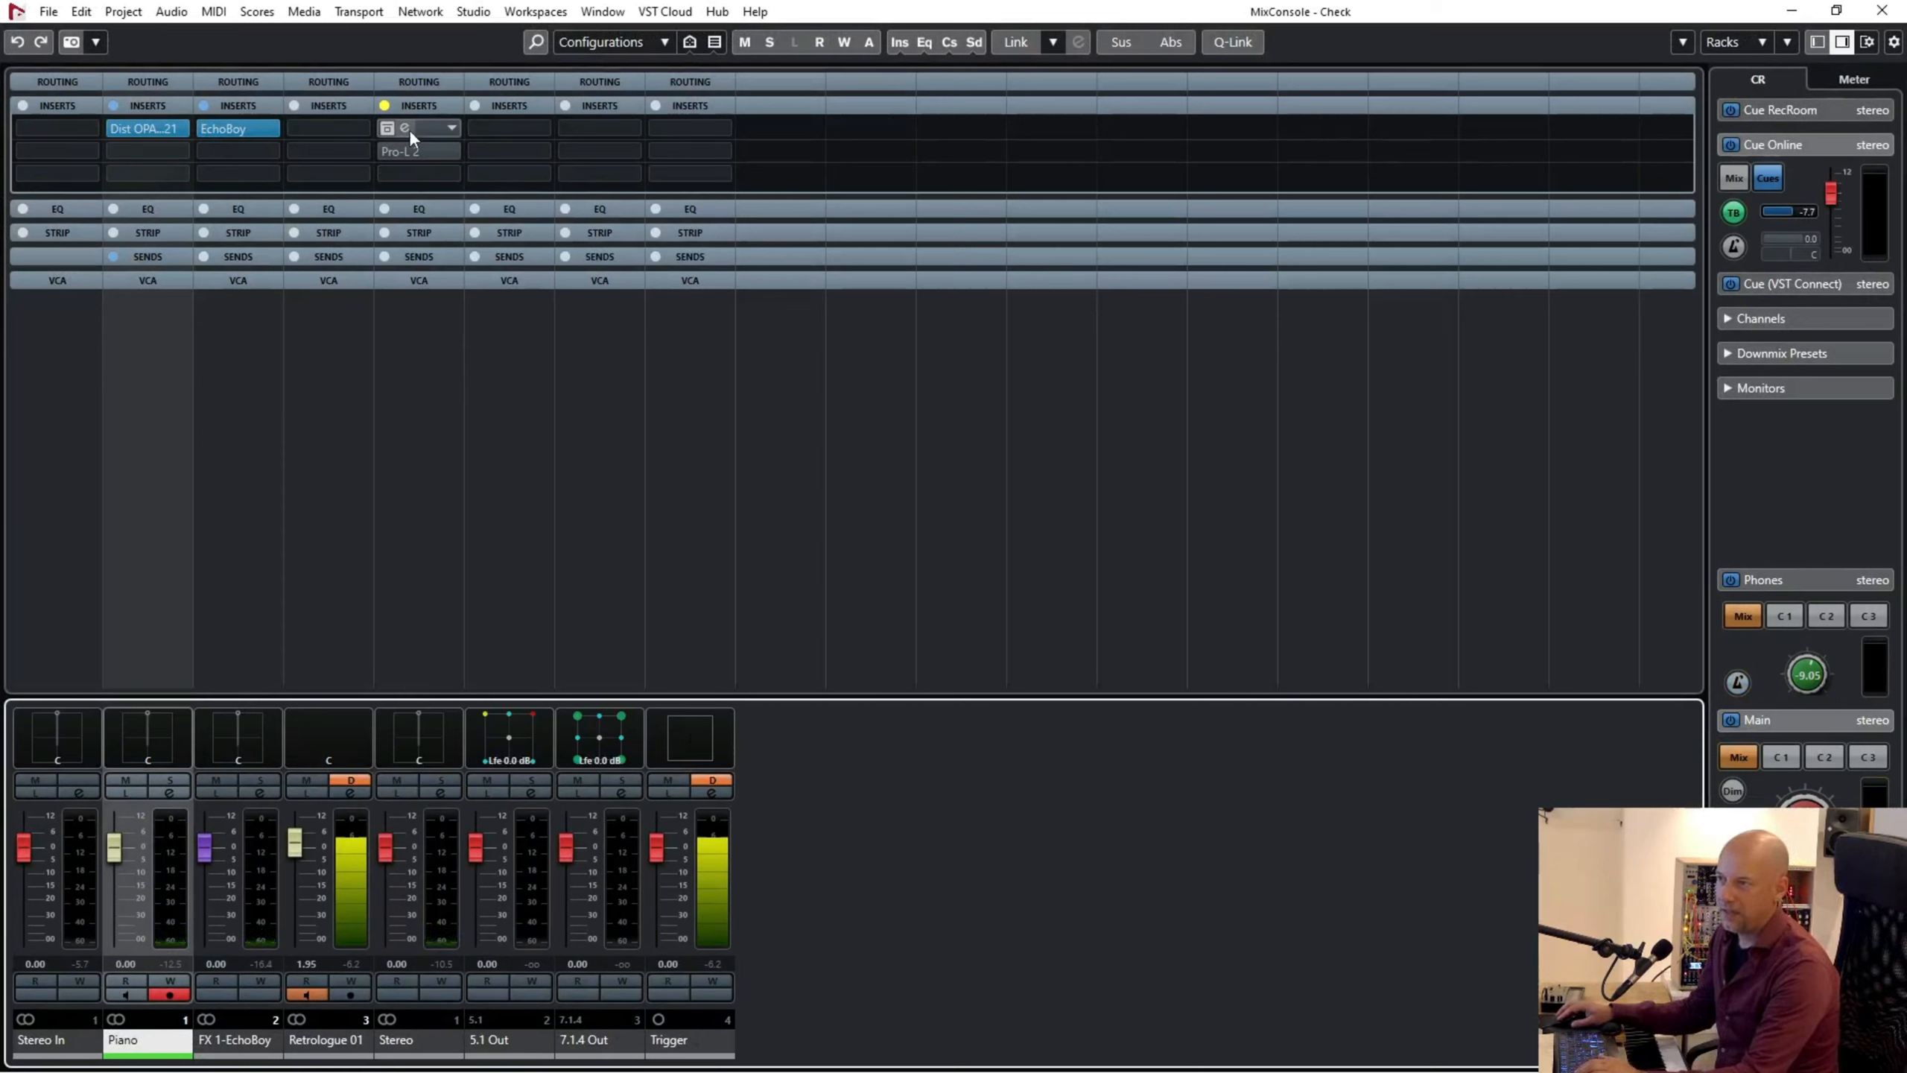
left_click(409, 128)
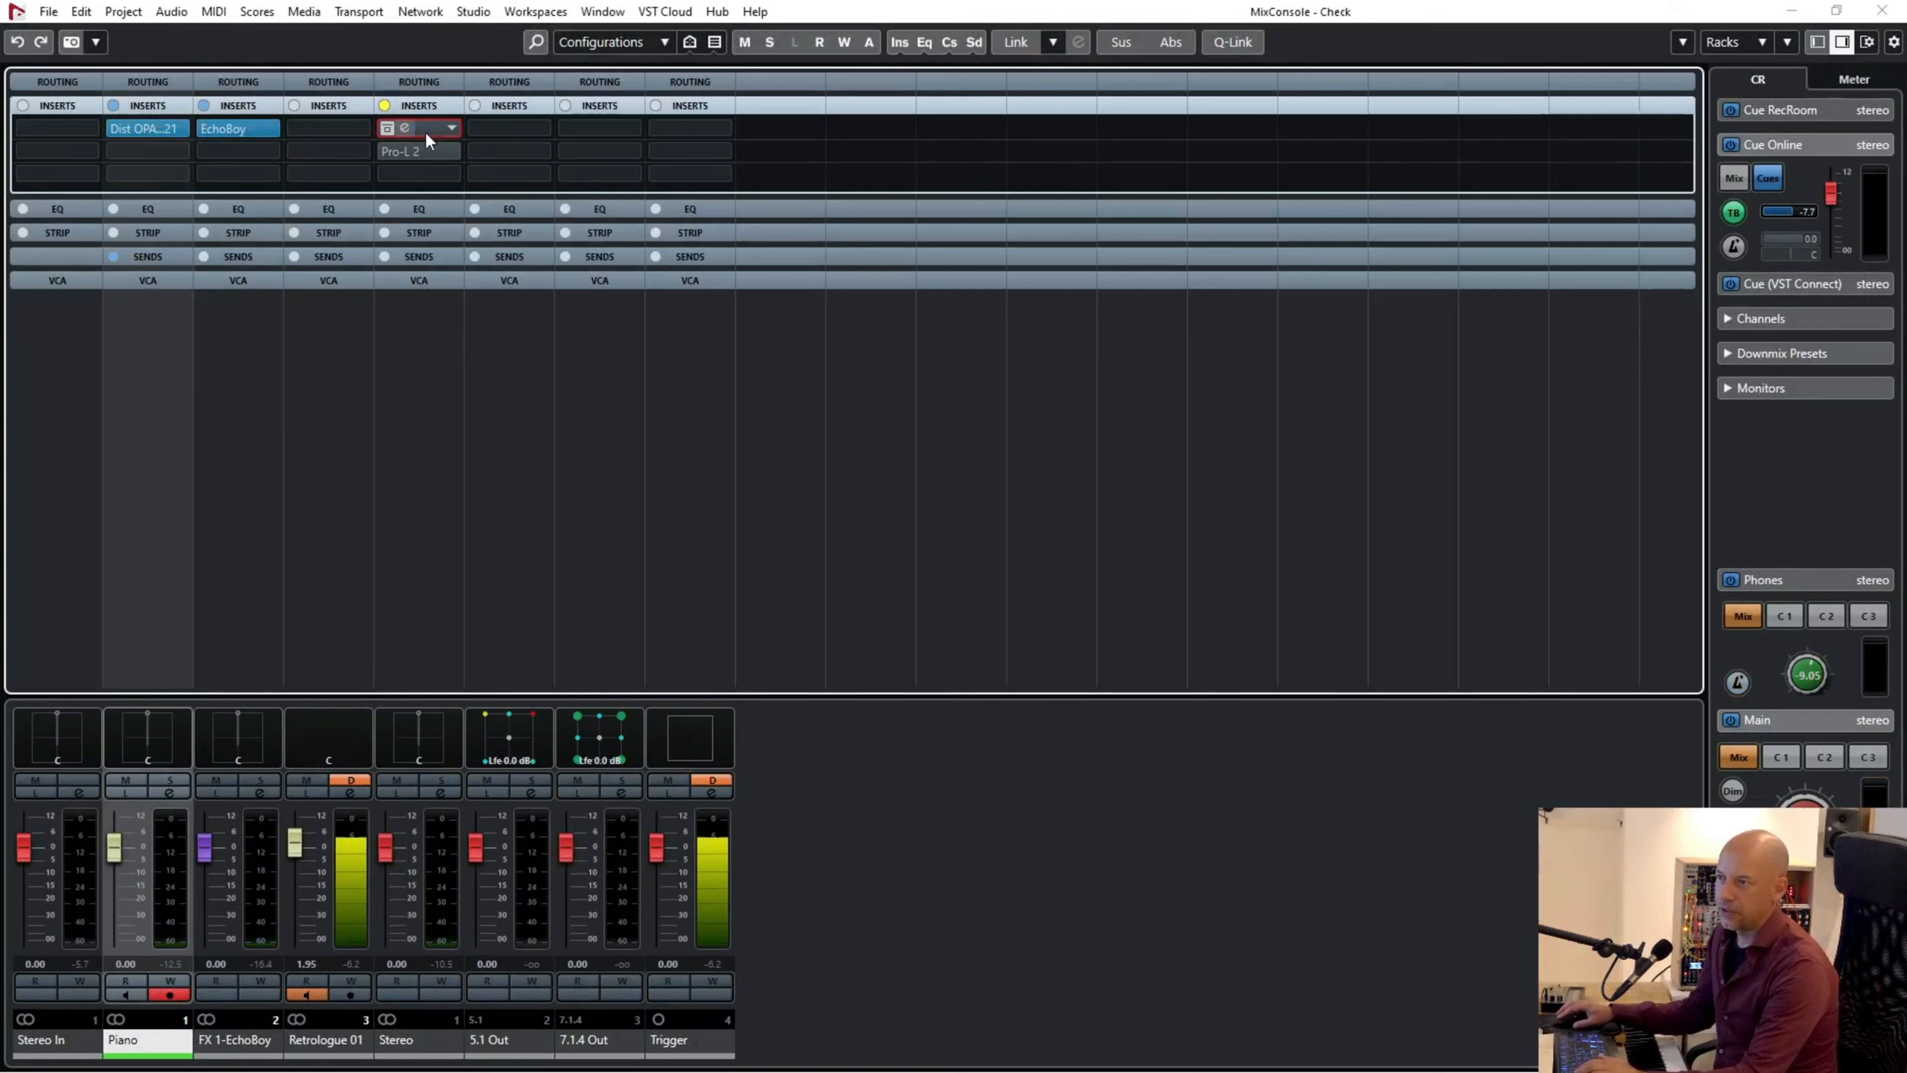
left_click(424, 131)
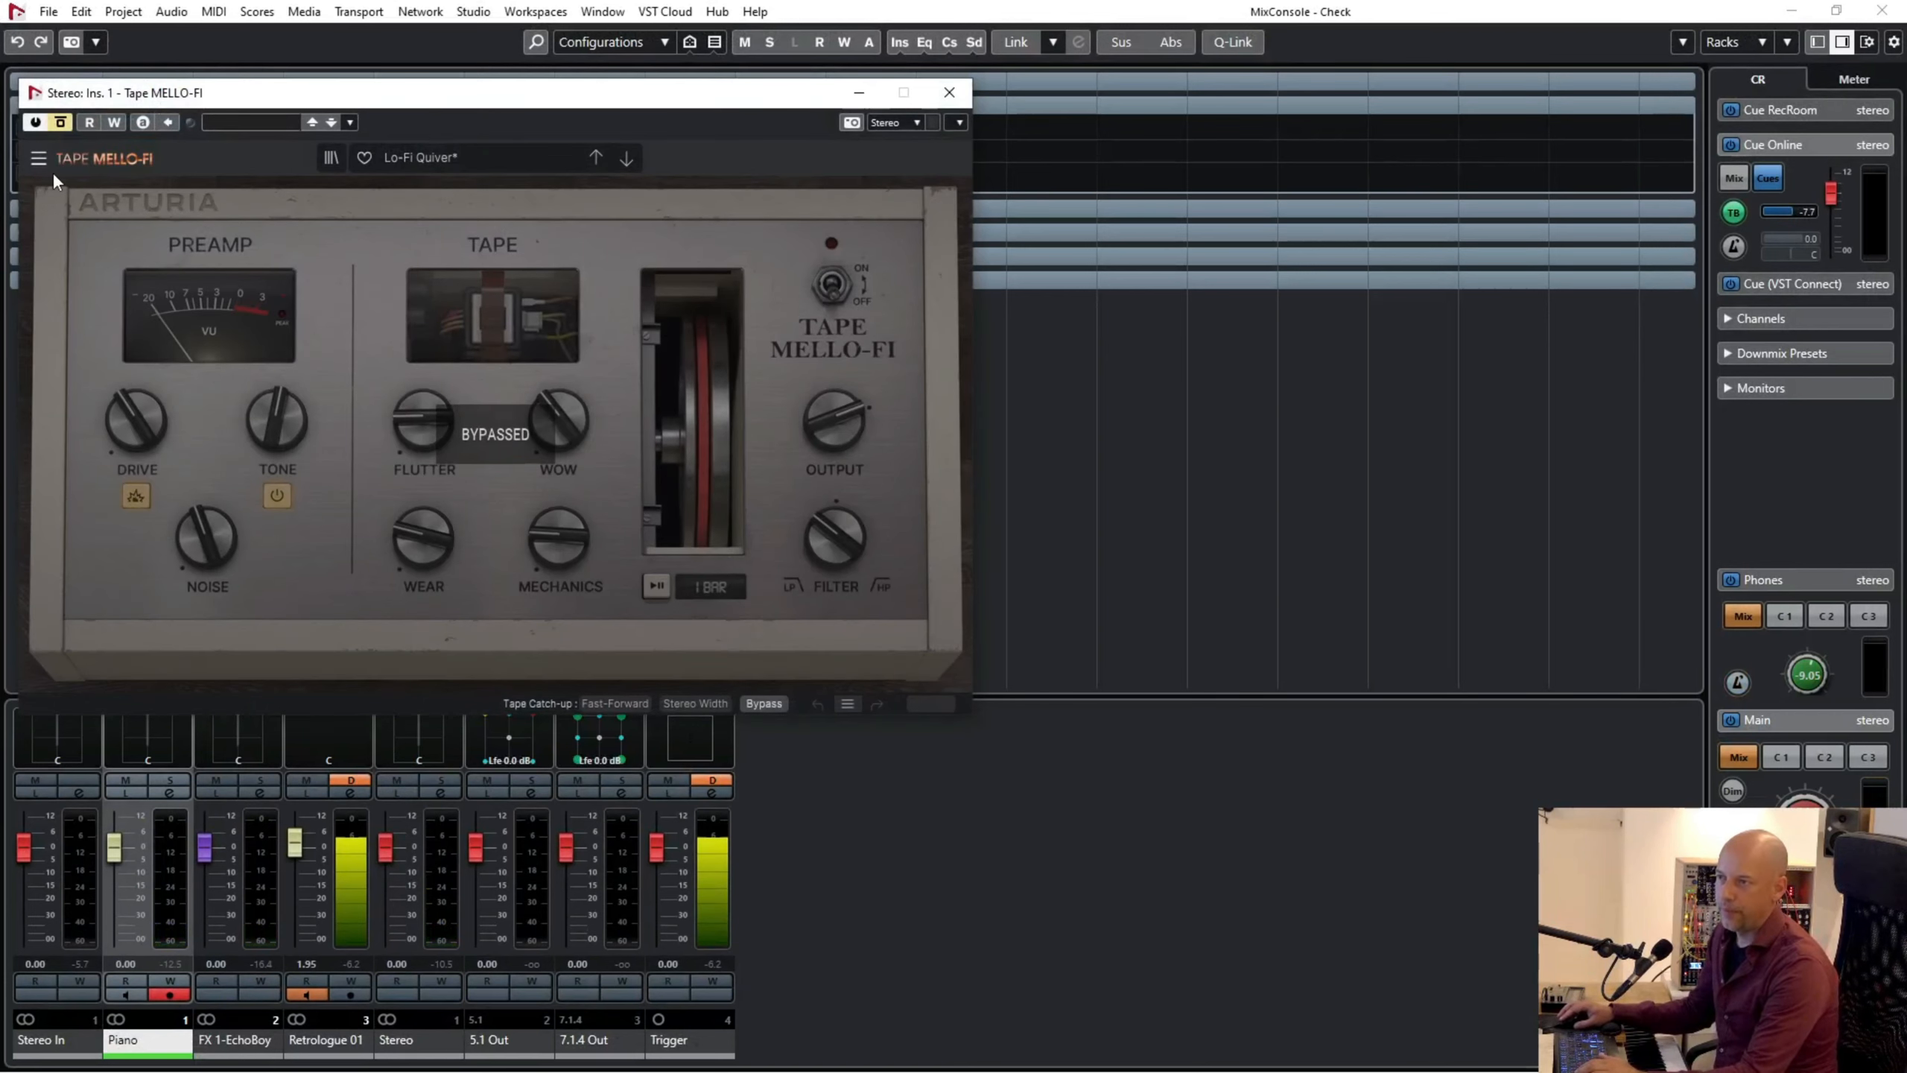
left_click(949, 92)
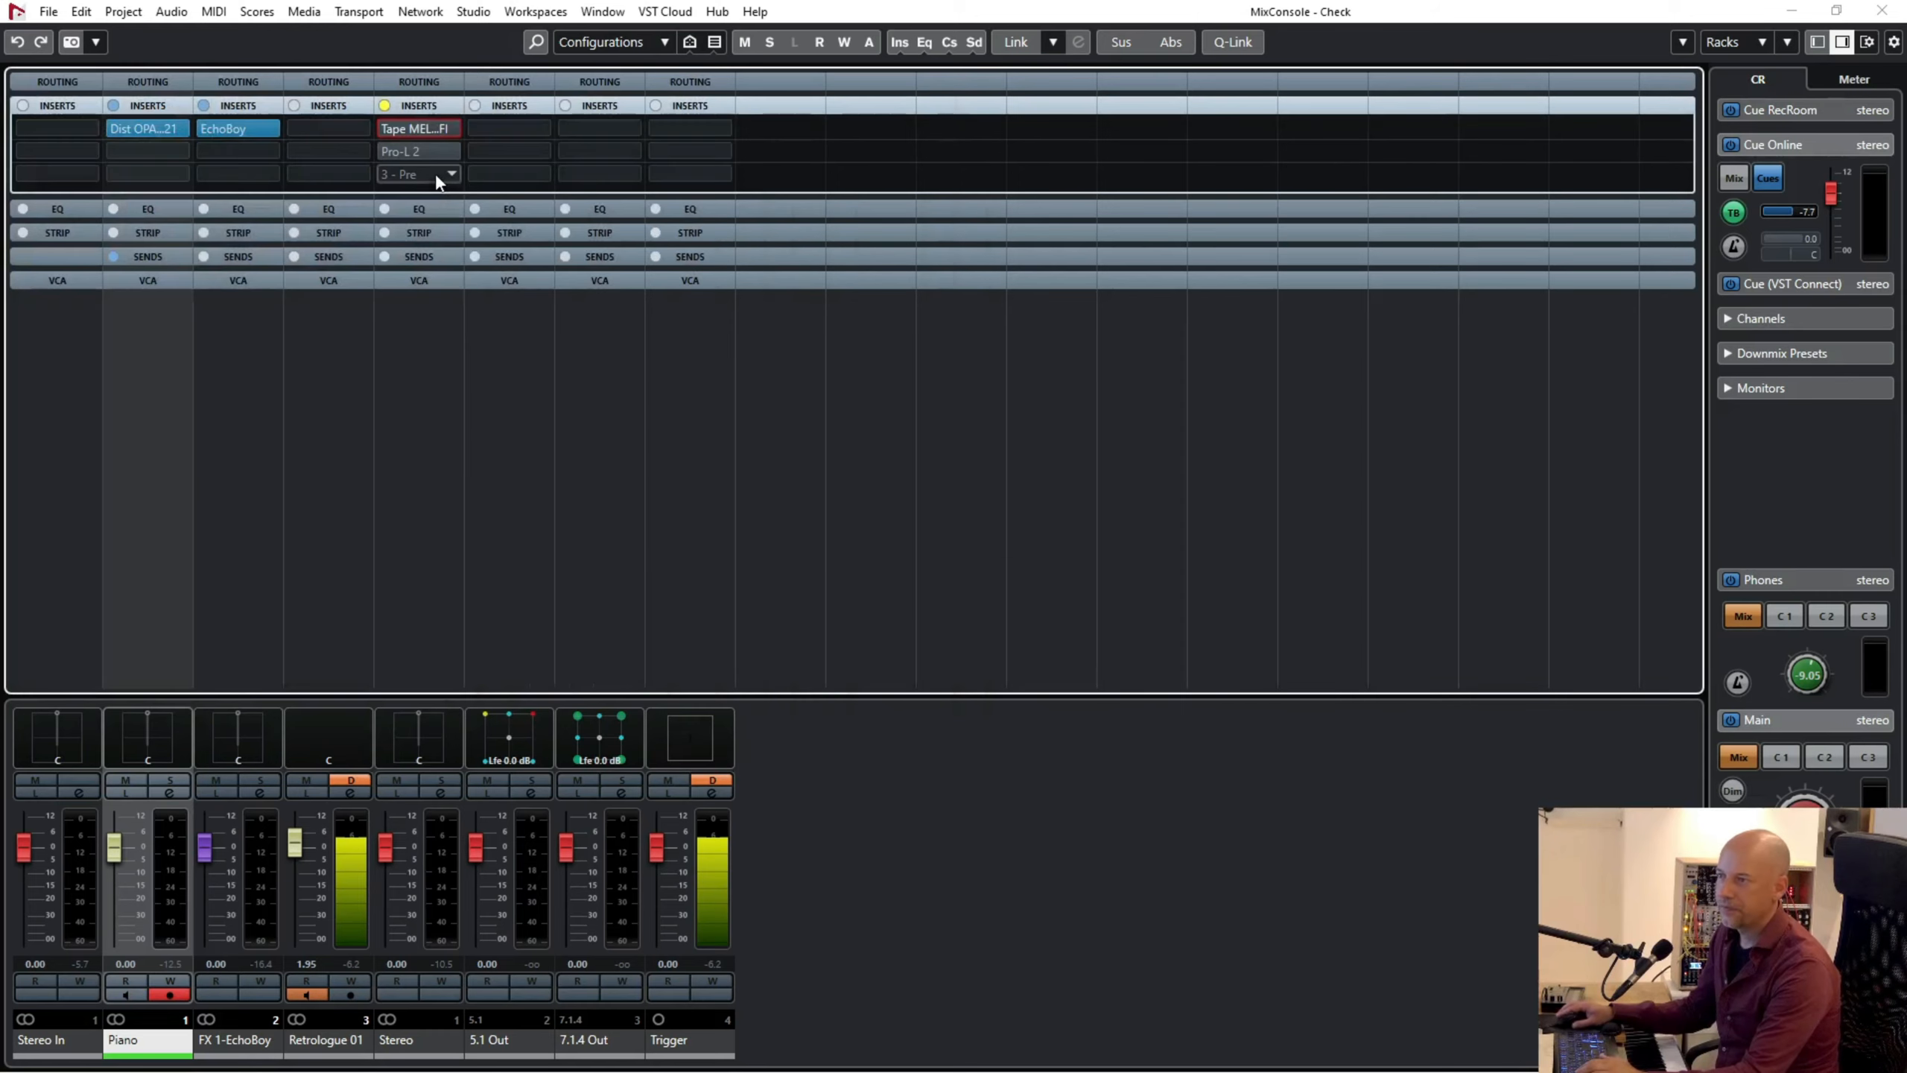
- Inspect the Pro-L 2 limiter insert on the Stereo output channel and close its window
left_click(402, 150)
left_click_drag(199, 133, 172, 69)
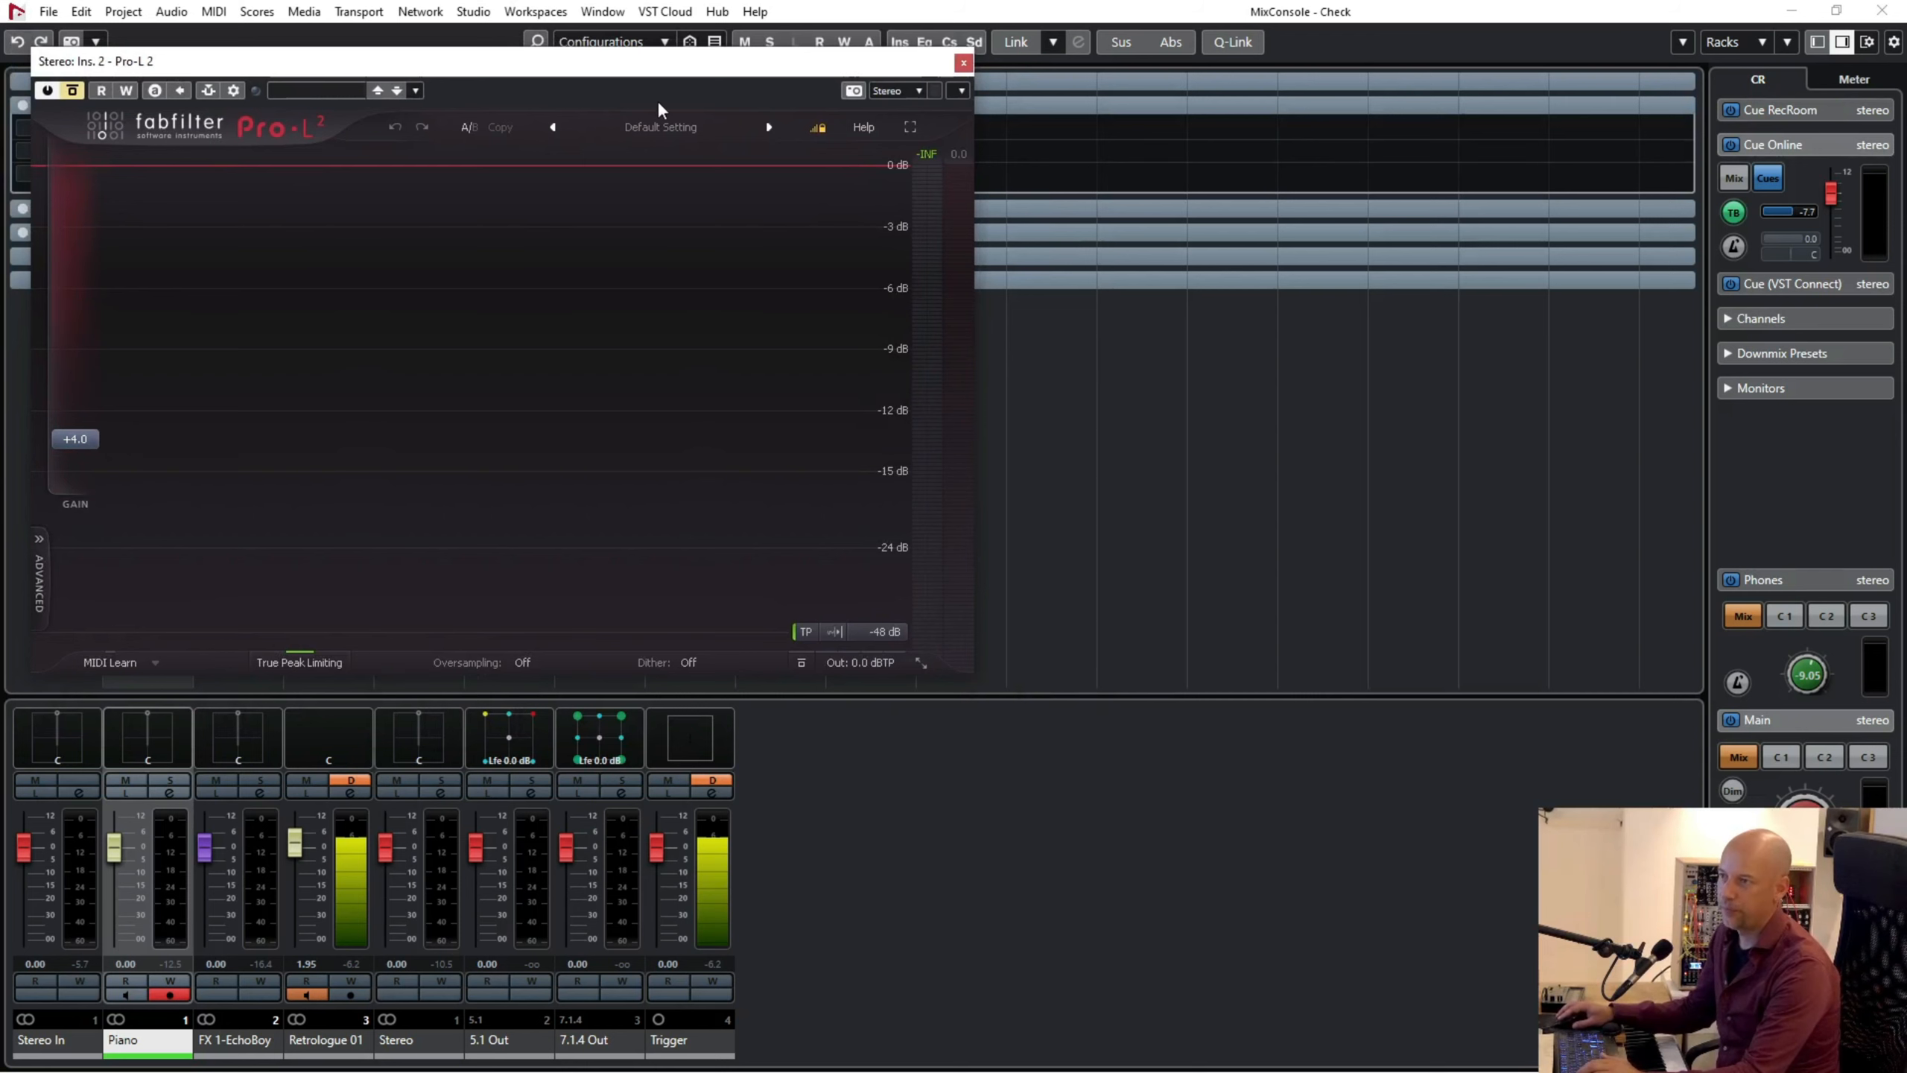
left_click(963, 62)
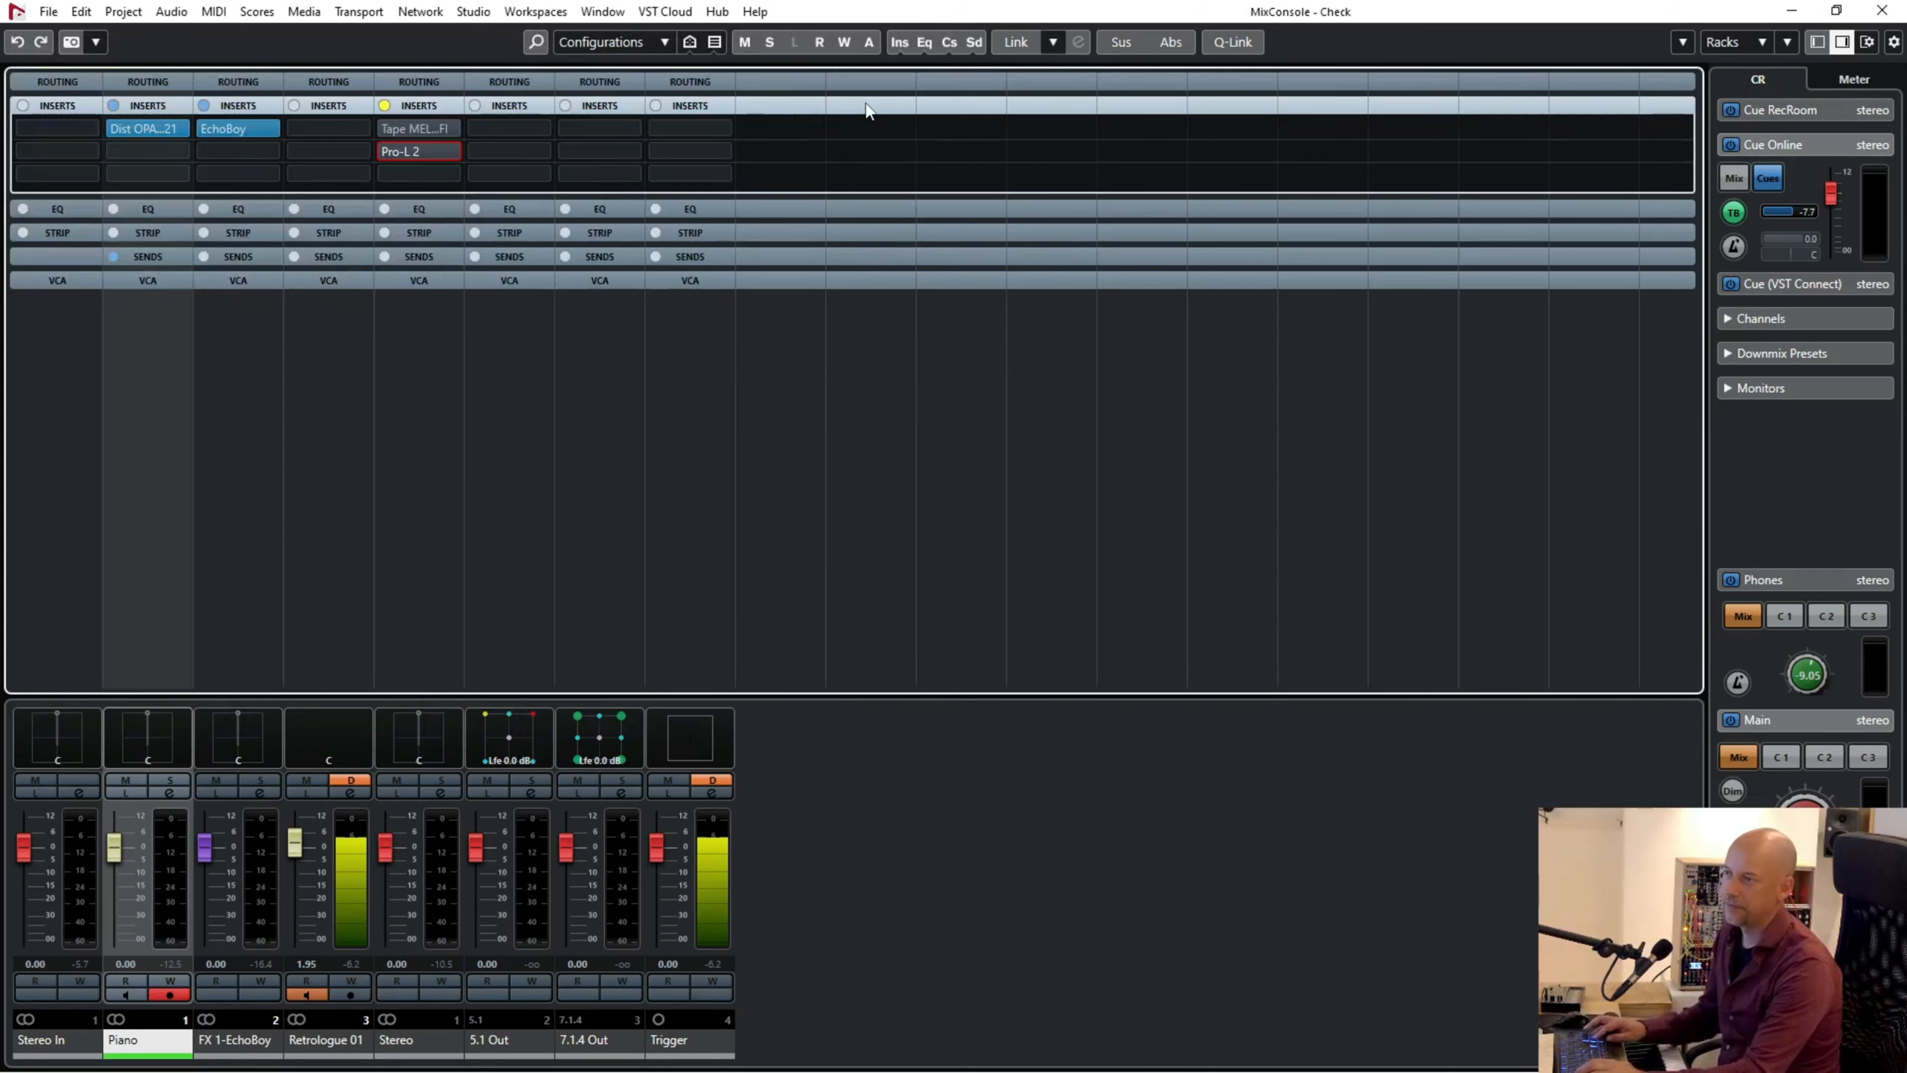
- Turn off the insert bypass on the Stereo output channel and return to the project view
left_click(385, 106)
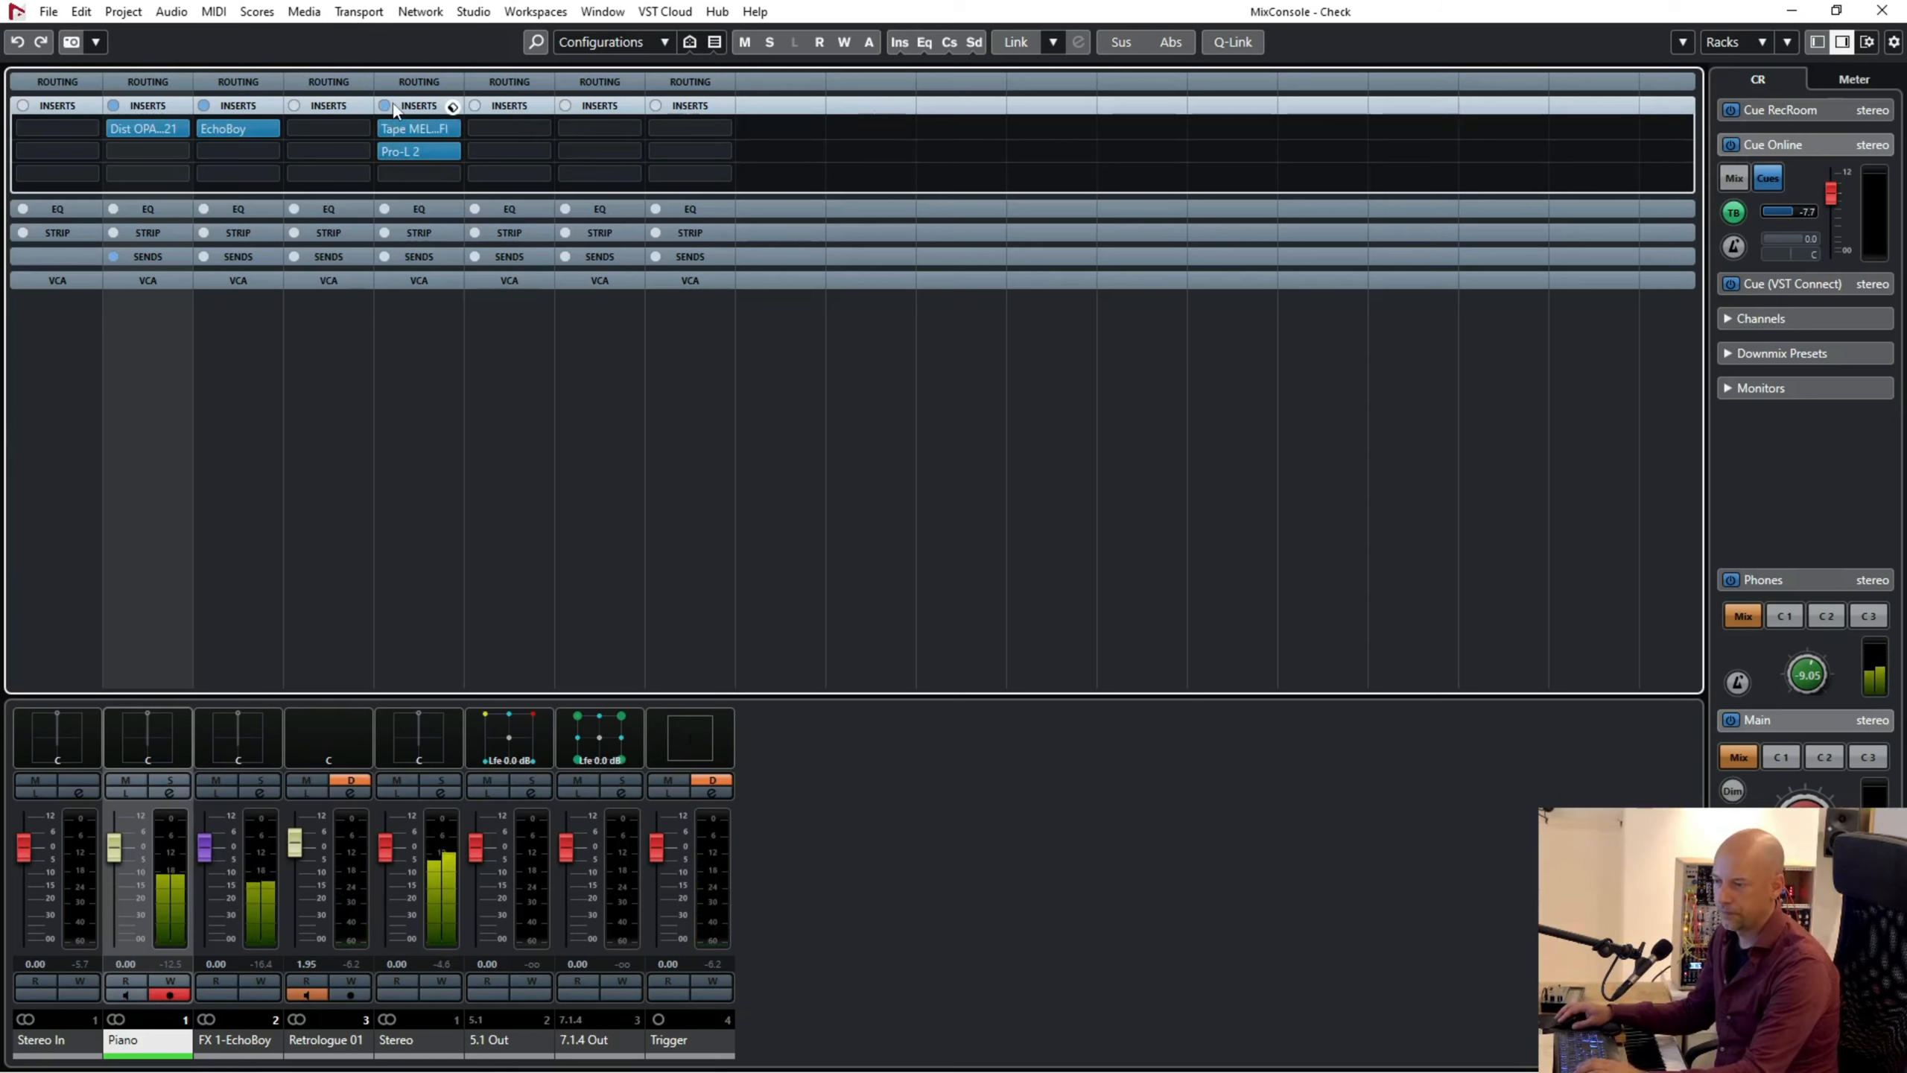
key("F3")
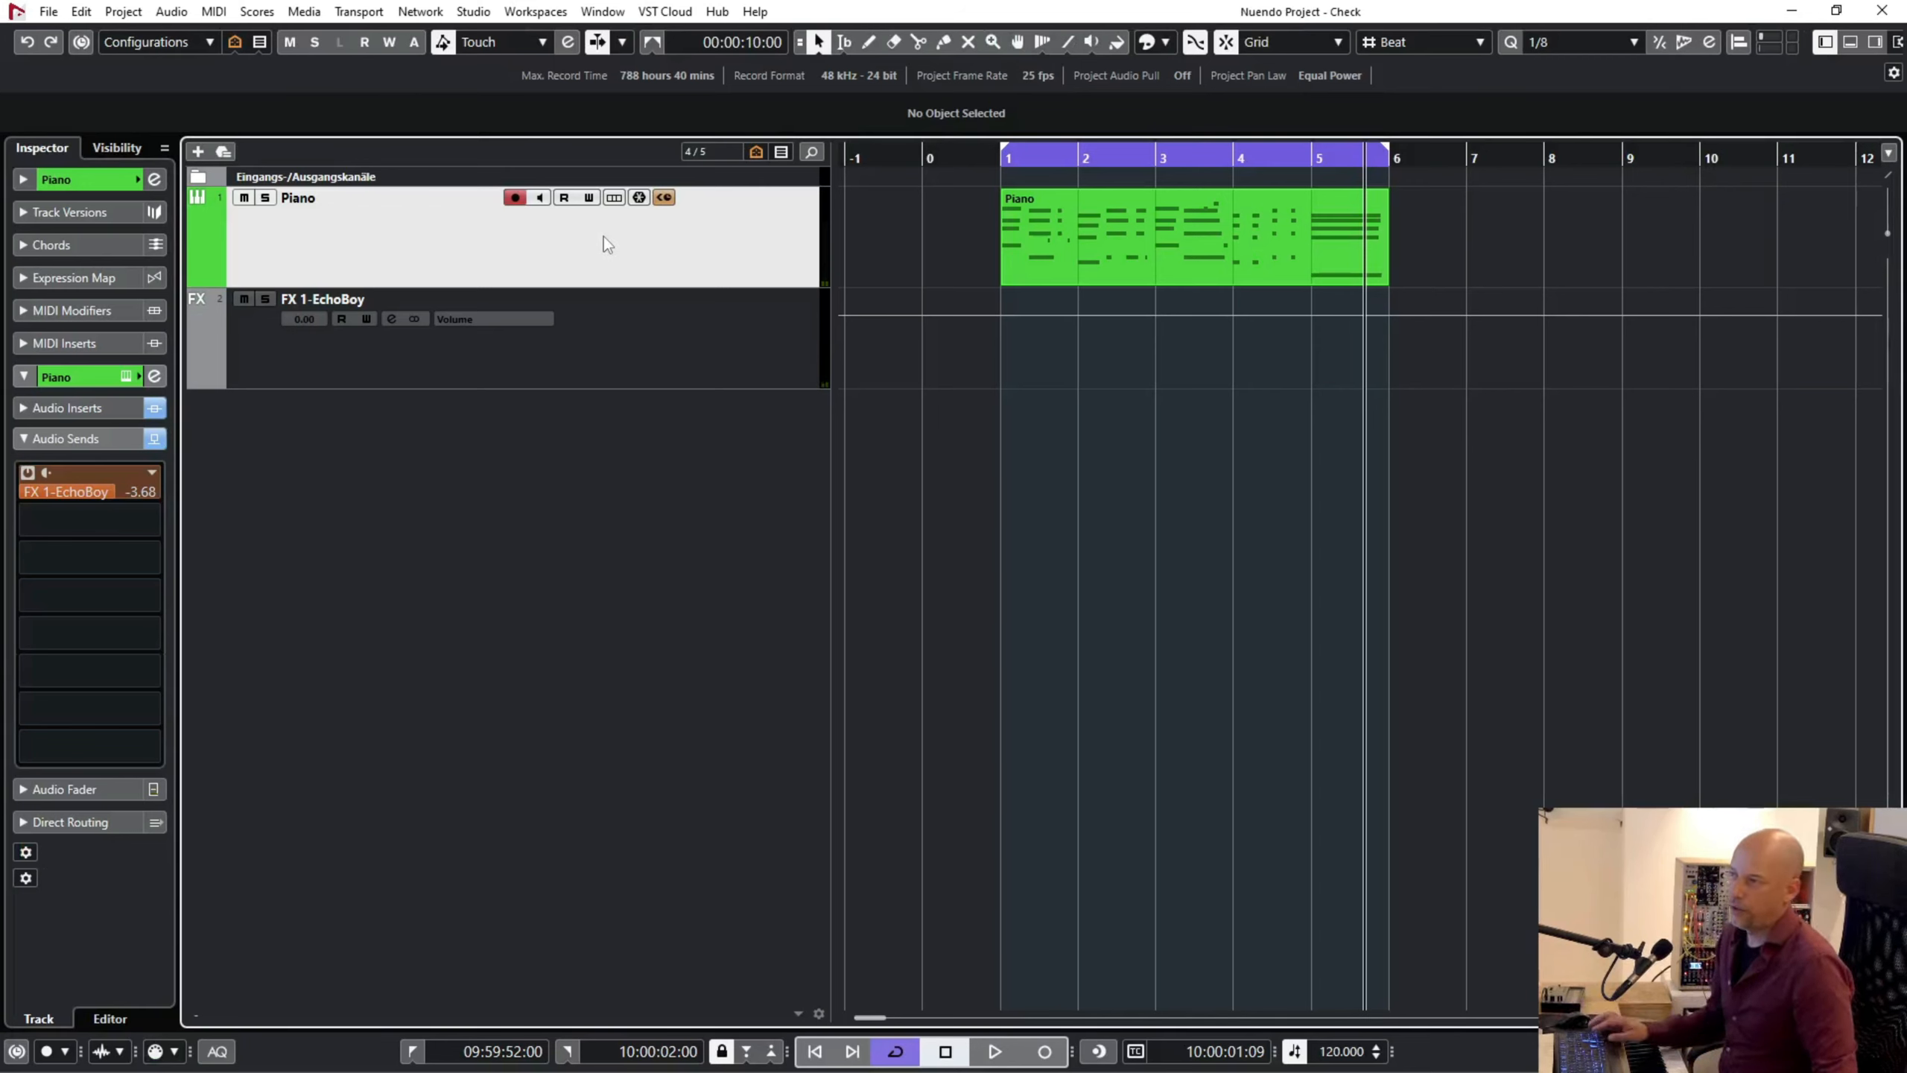
key("space")
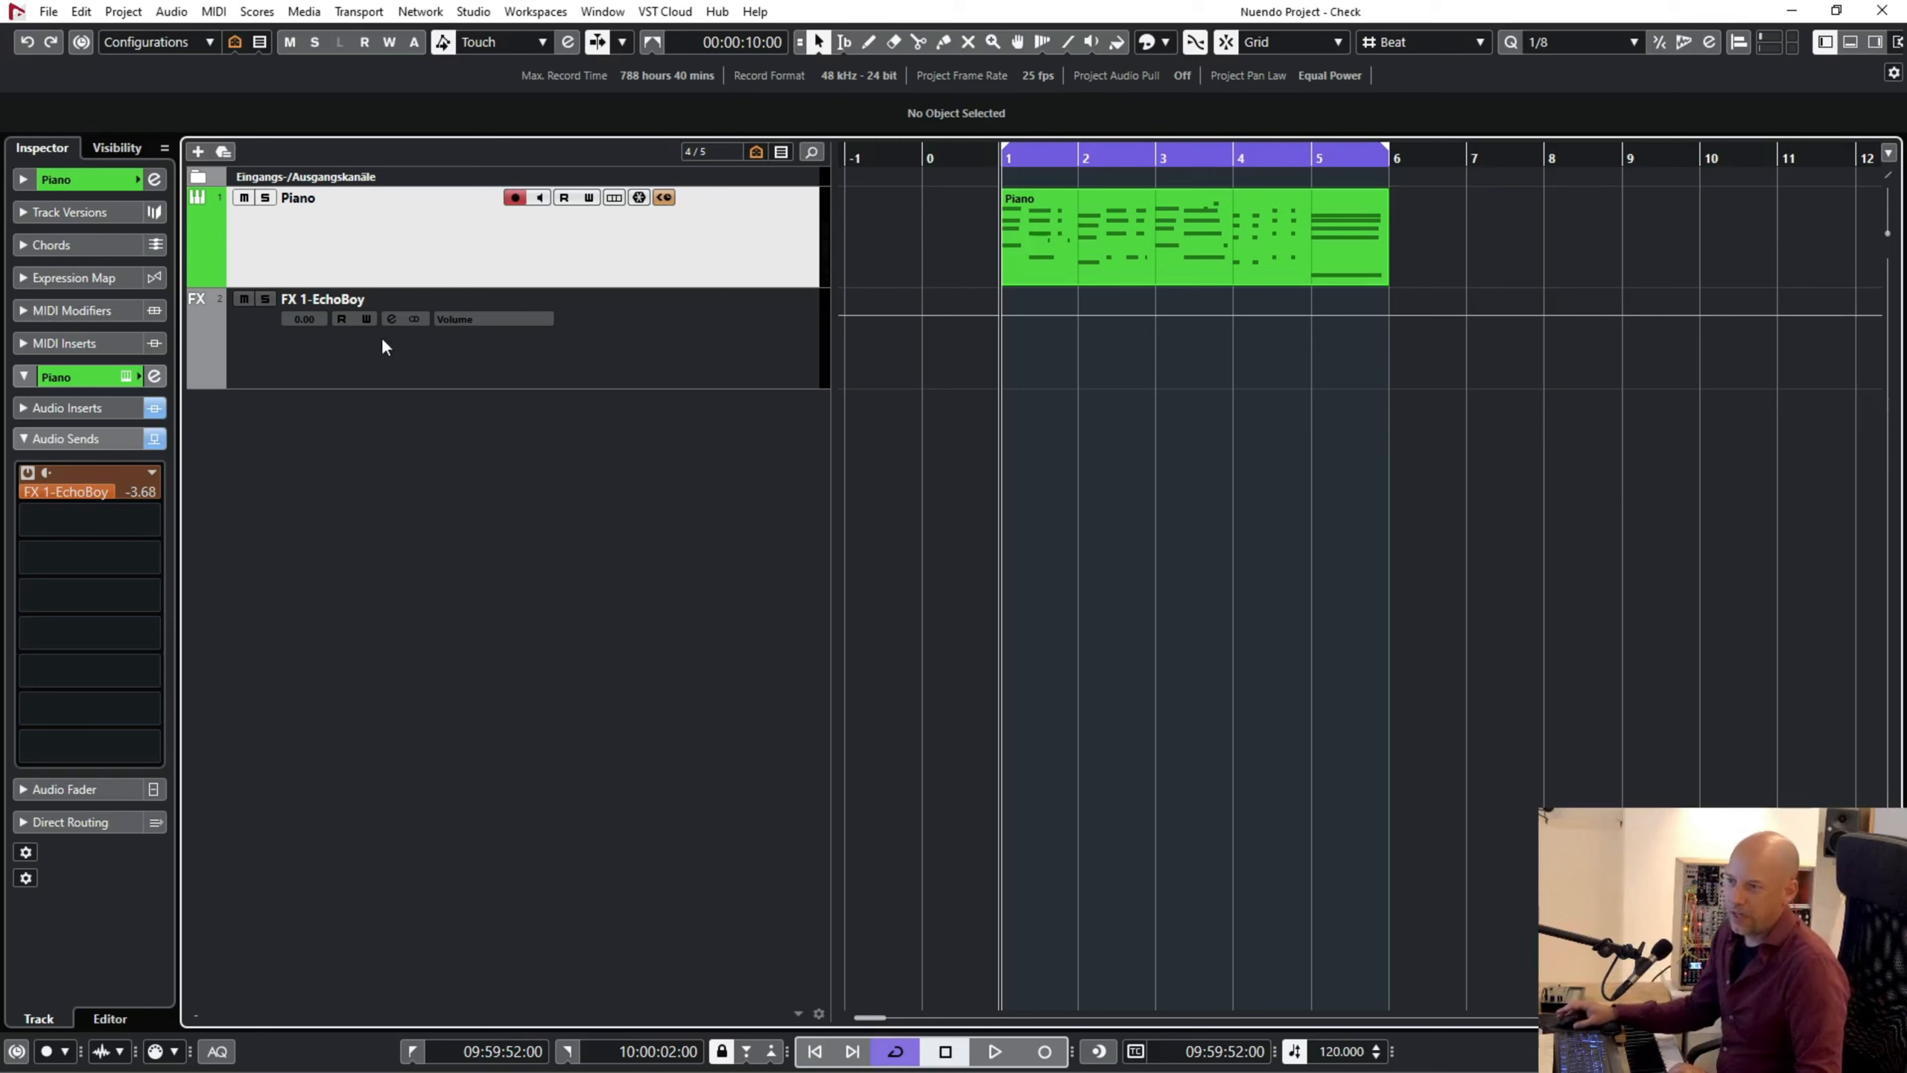
- Show the Piano track's audio inserts and open the audio mixdown export settings
left_click(101, 413)
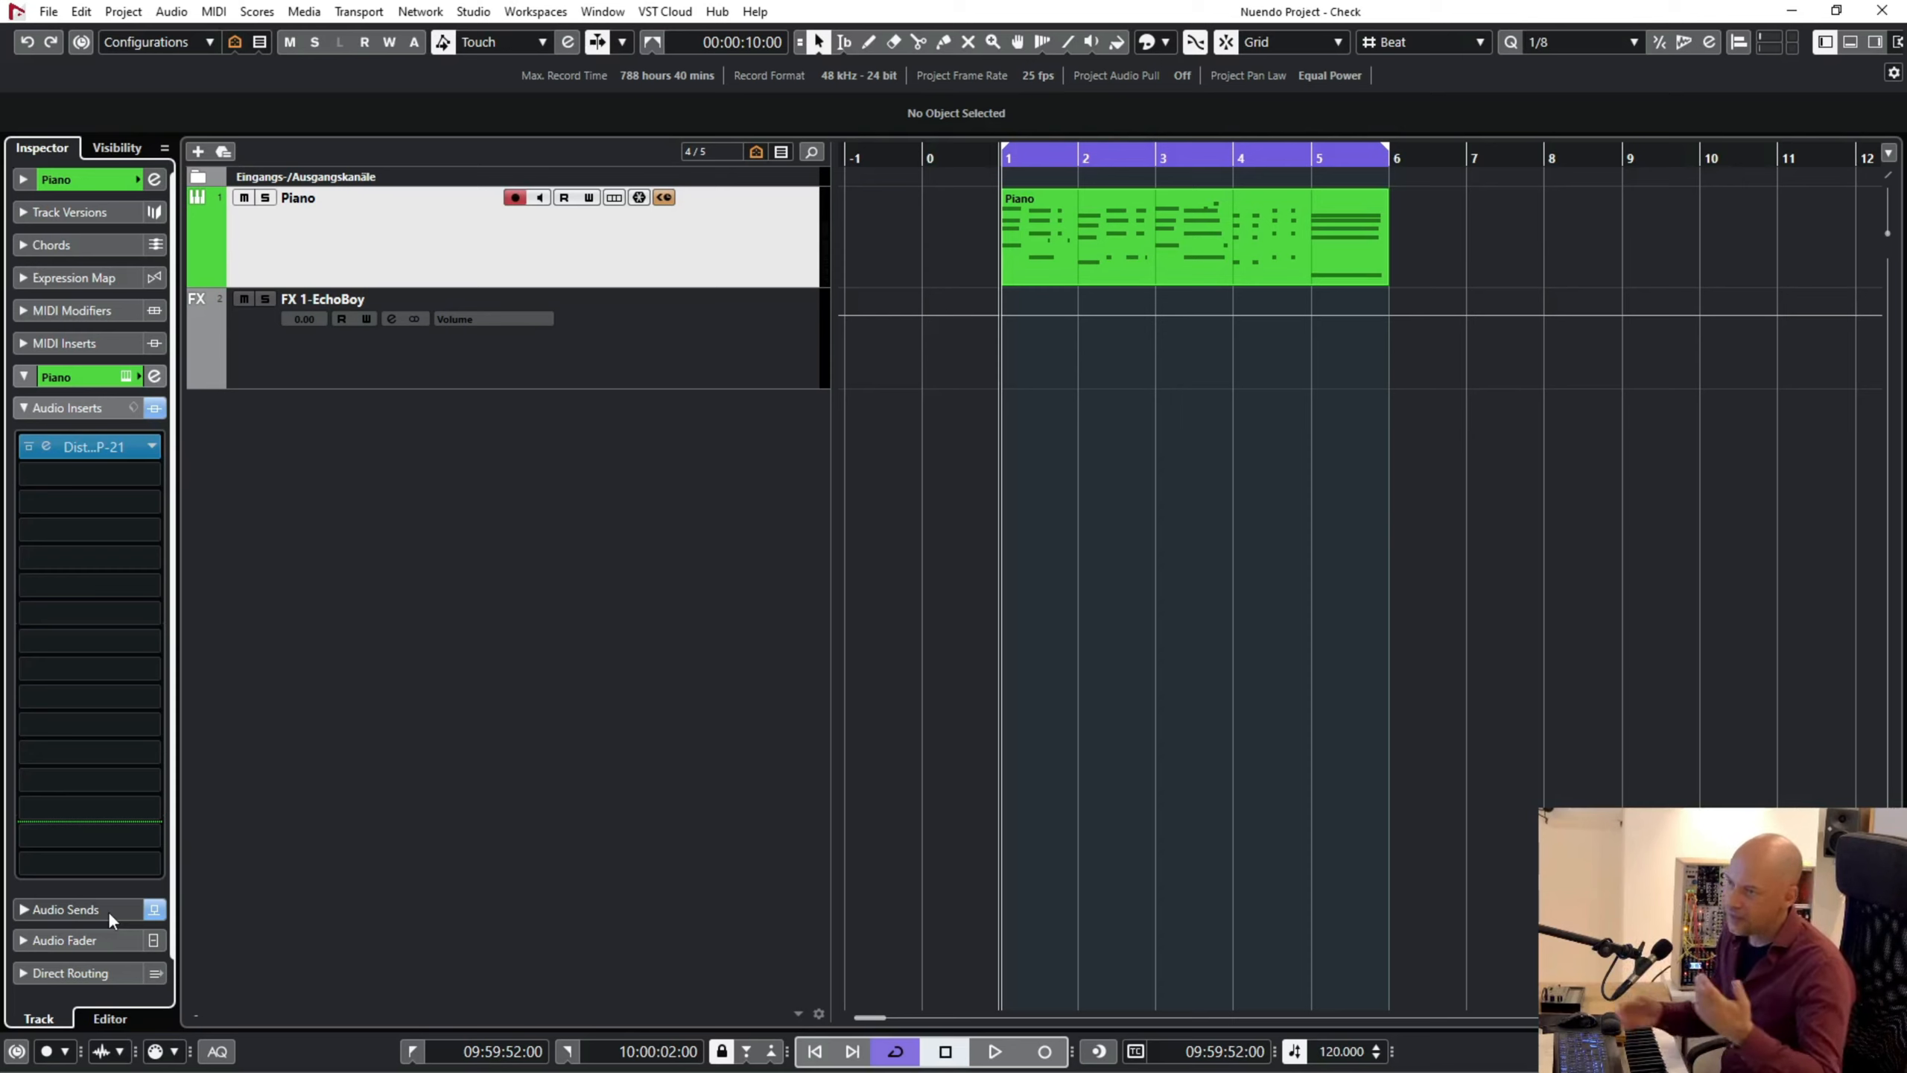
left_click(49, 11)
mouse_move(193, 343)
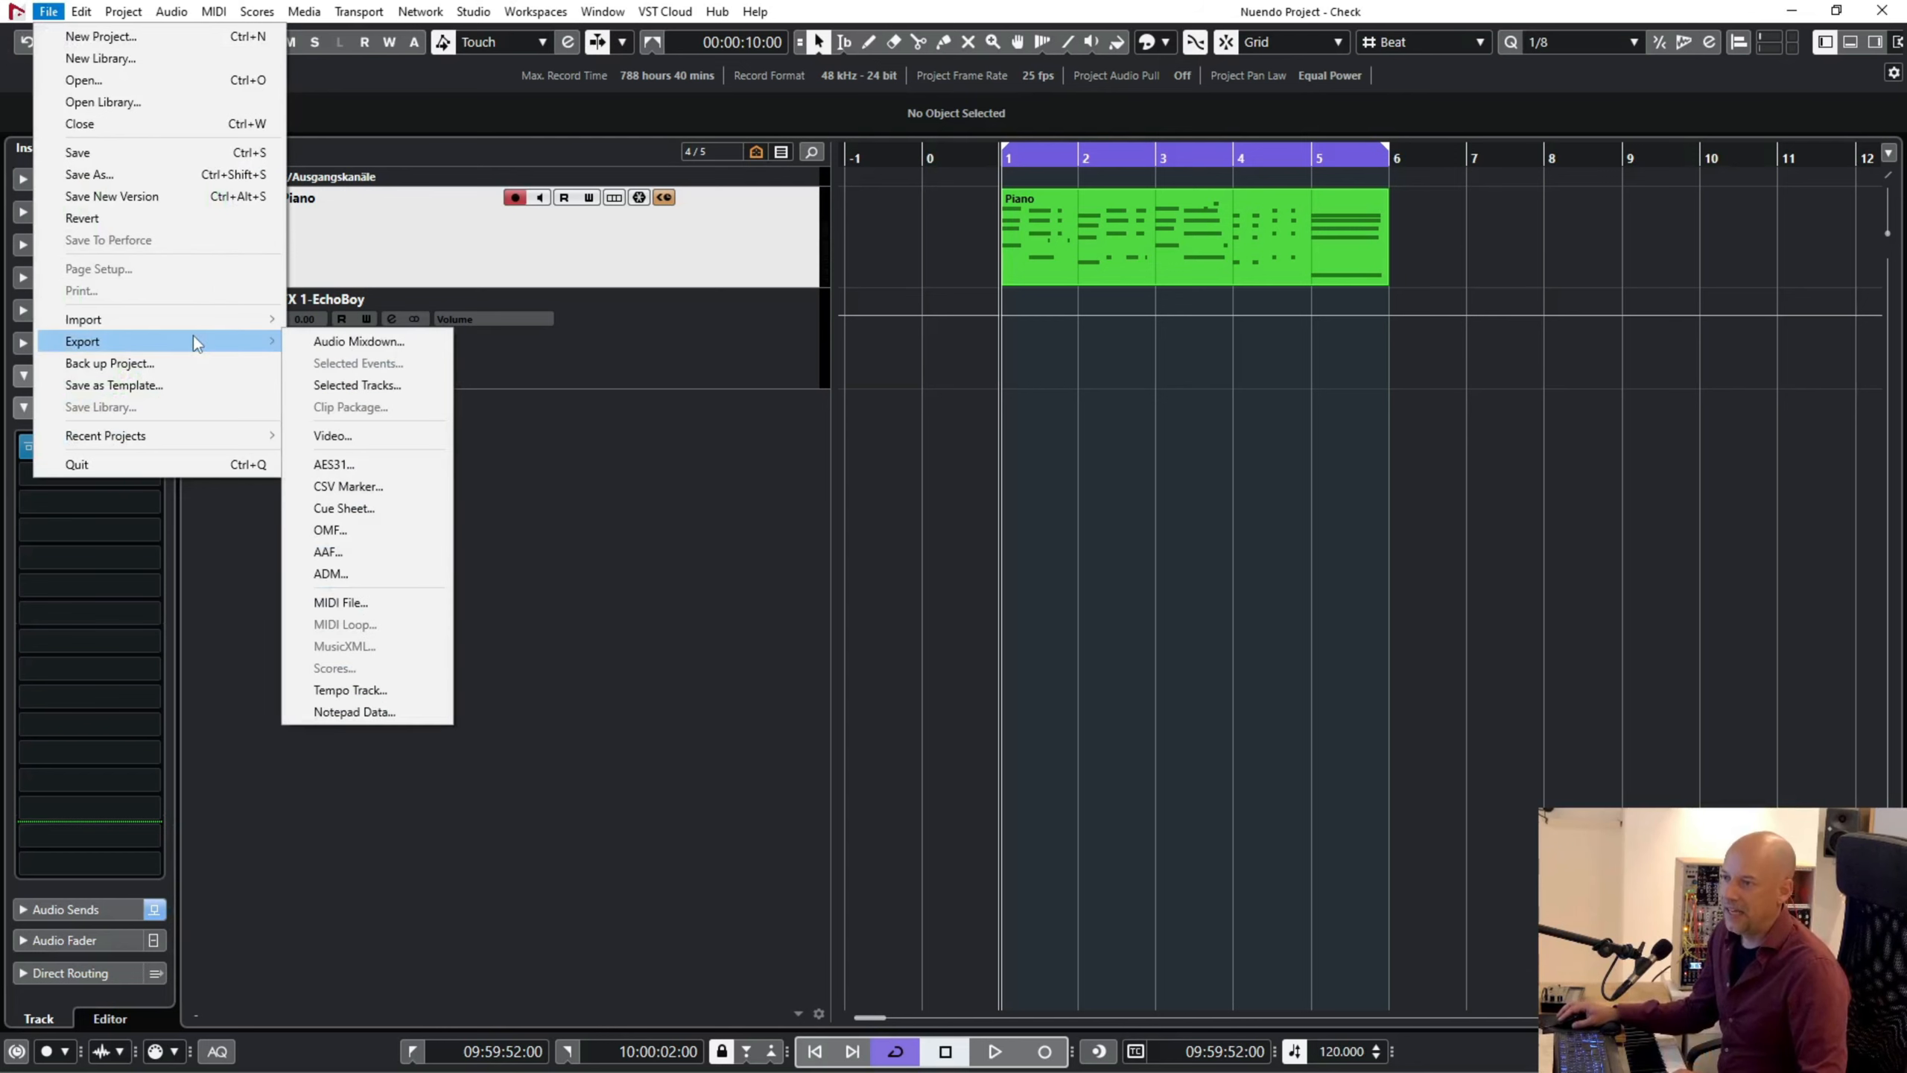
left_click(319, 339)
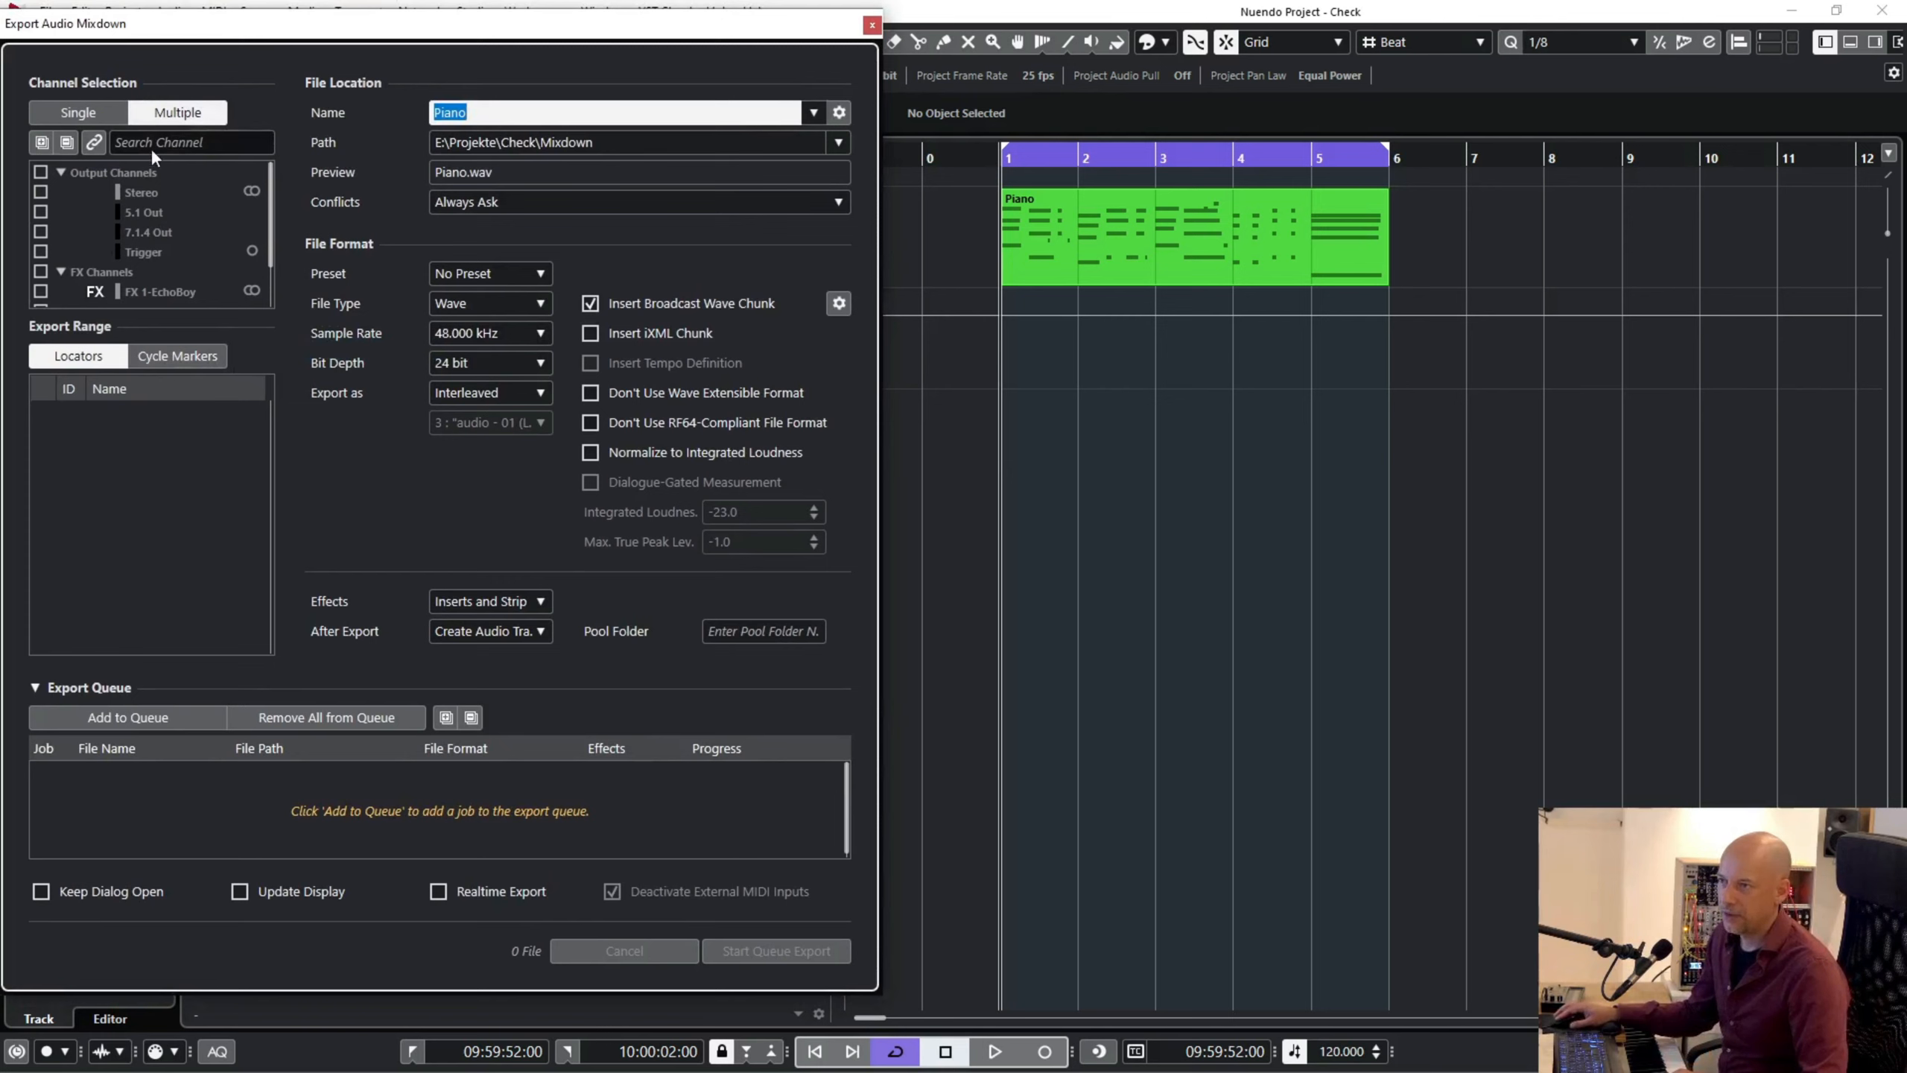
- Name the Piano channel's export Piano Inserts and add it to the export queue with the Inserts and Strip effects option
scroll(181, 202, "down", 3)
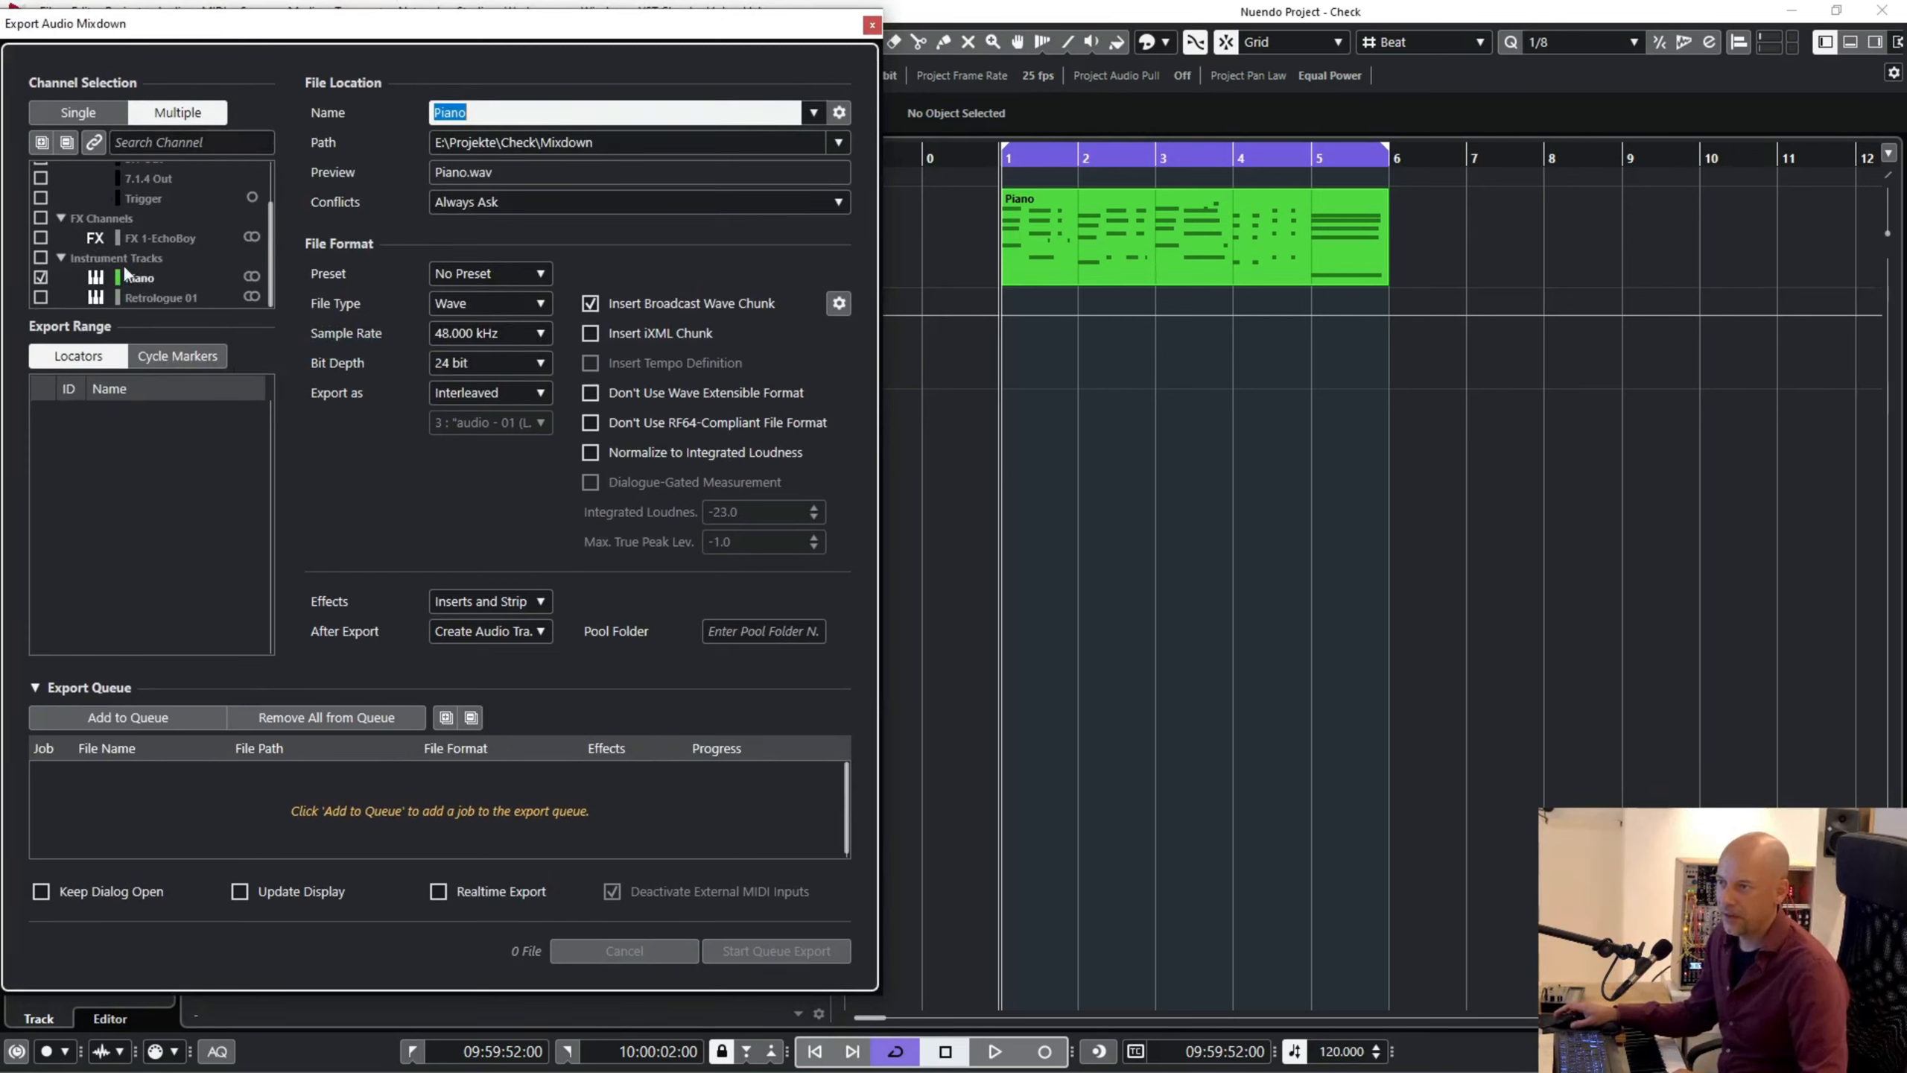
left_click(490, 601)
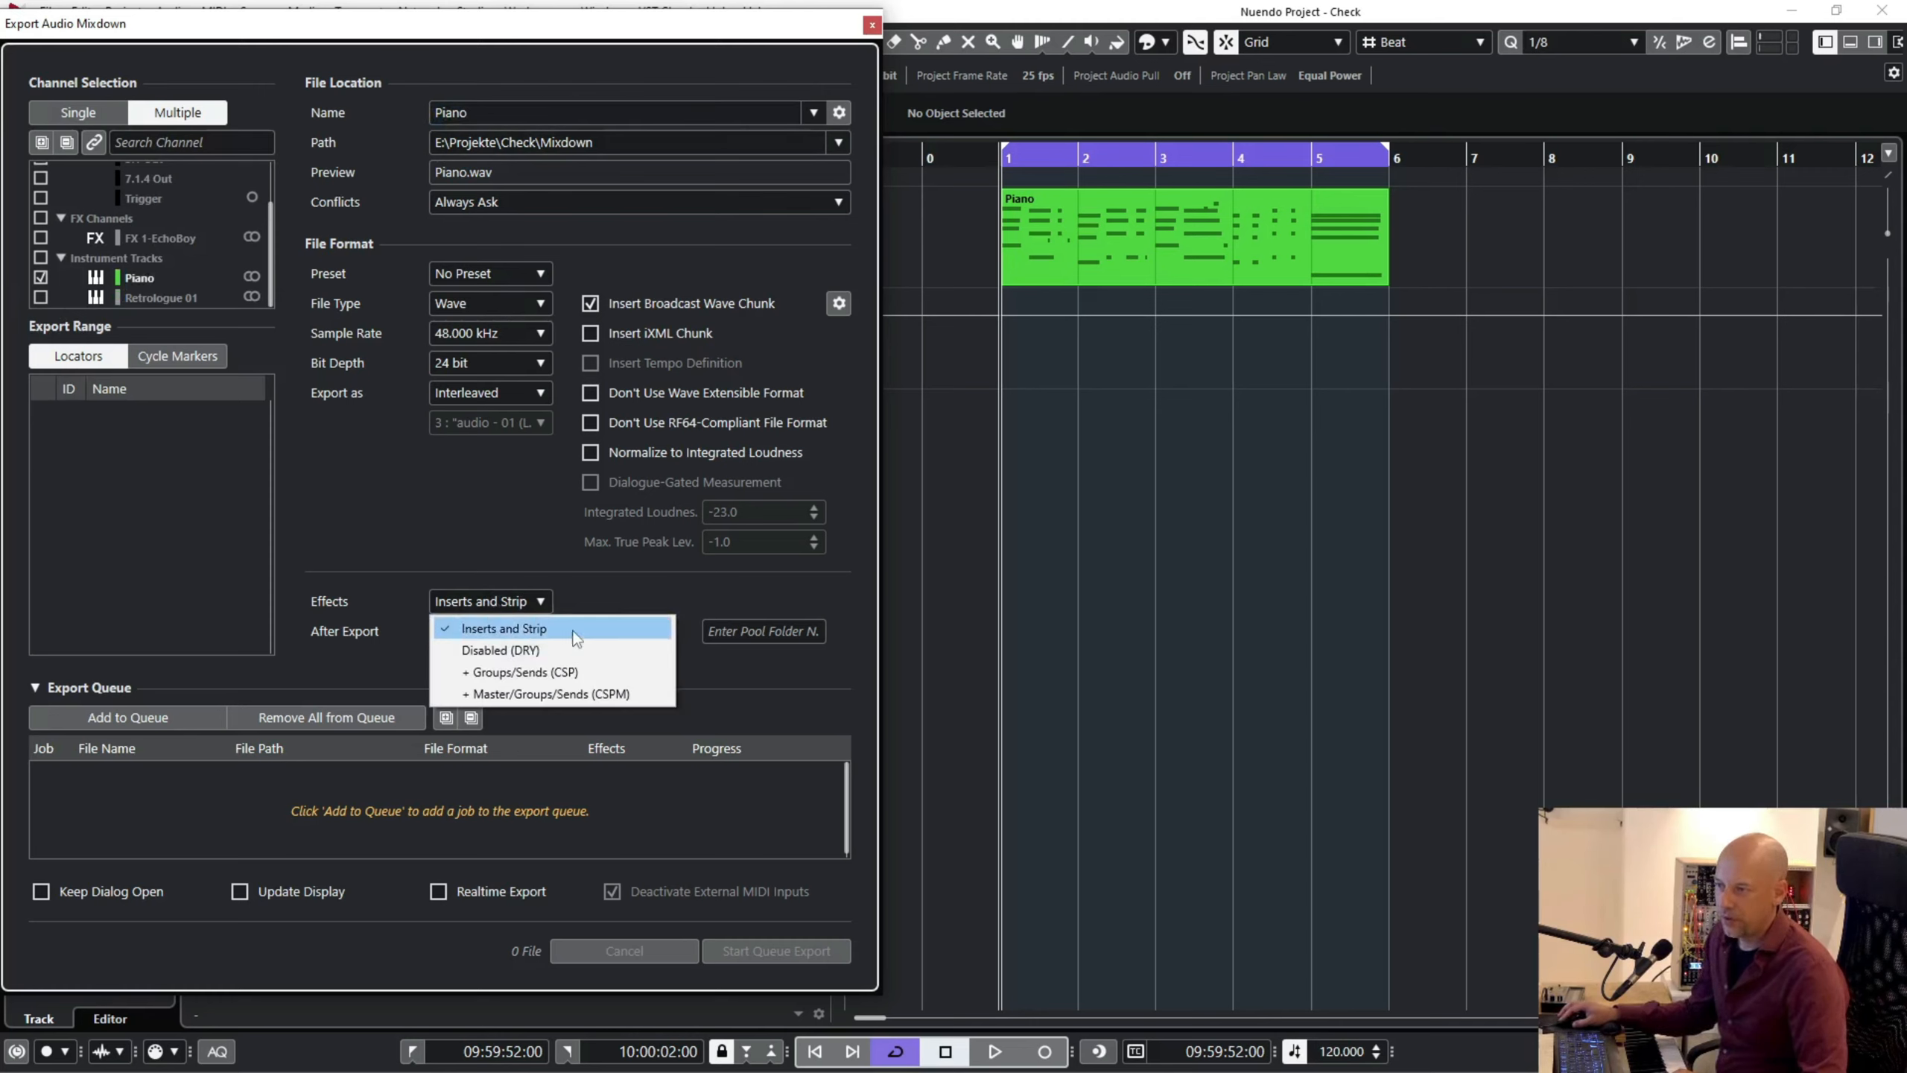
left_click(346, 459)
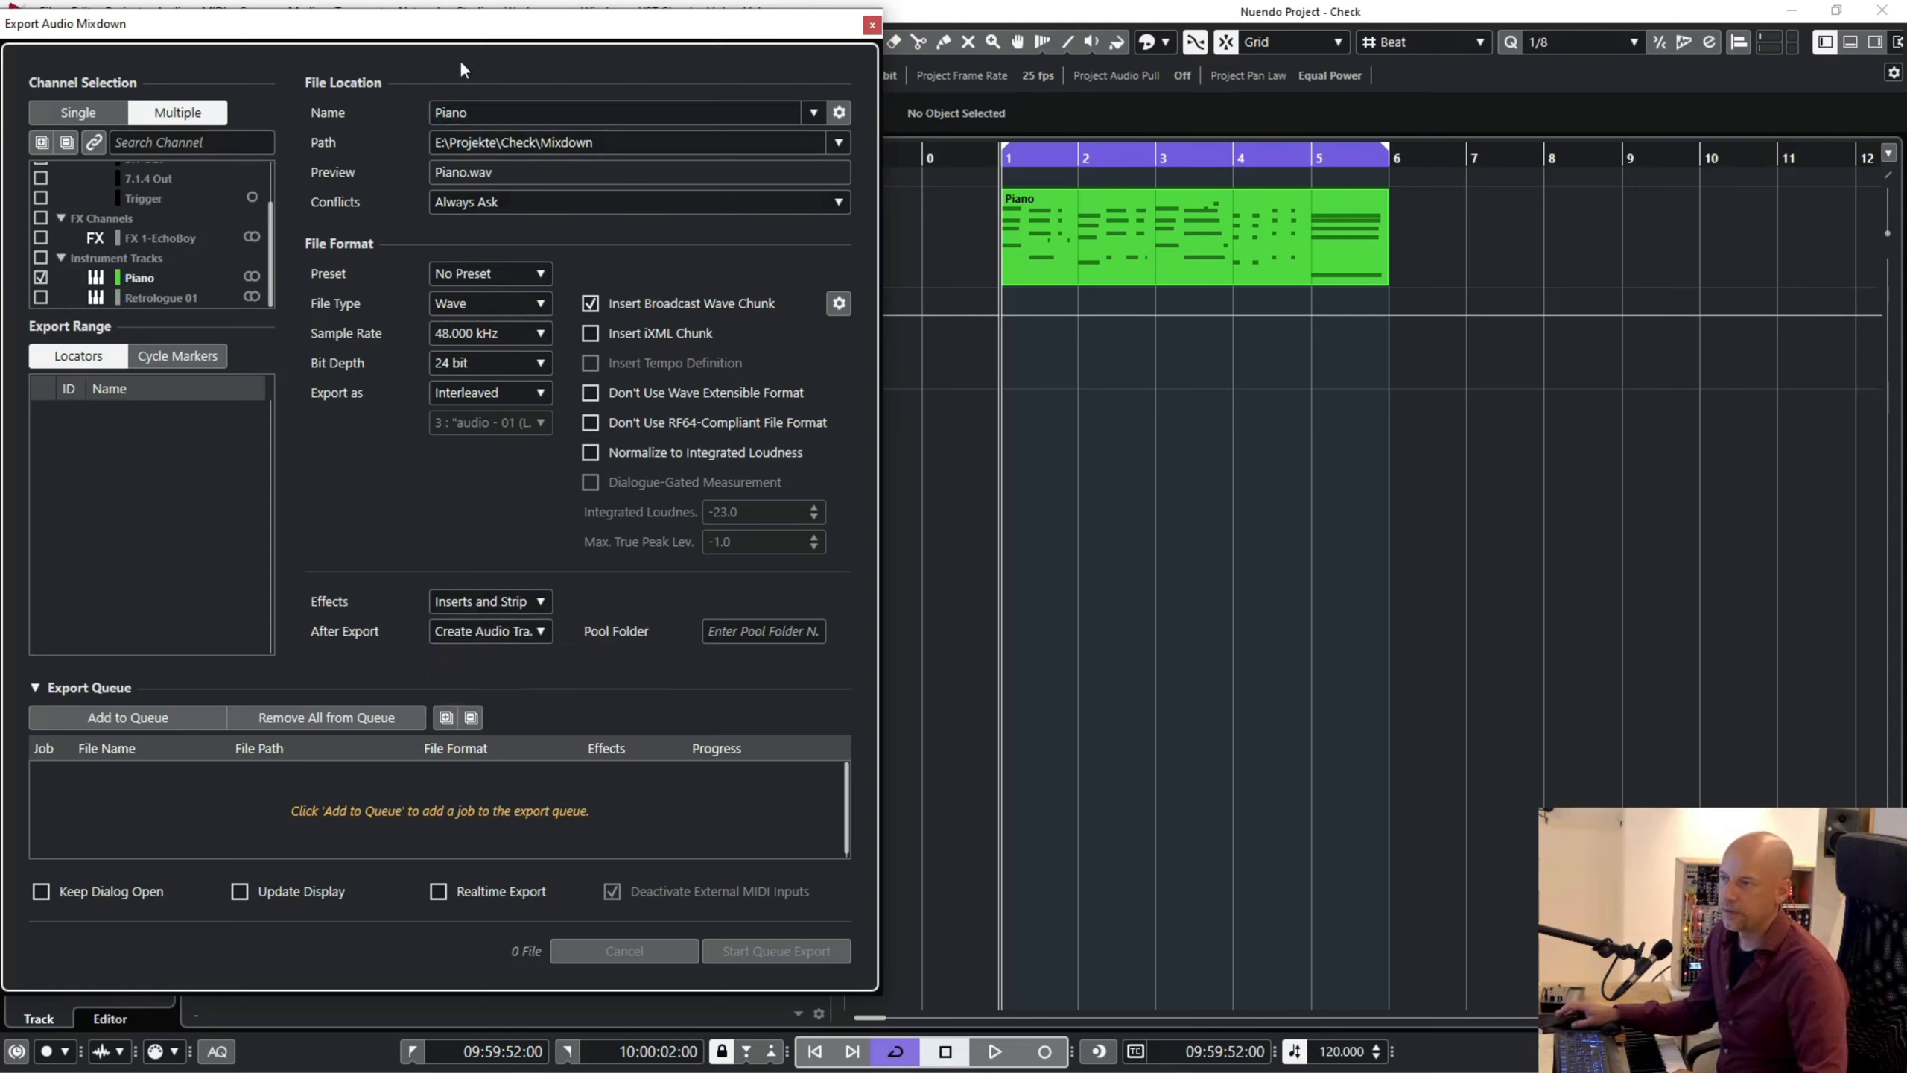
left_click(503, 115)
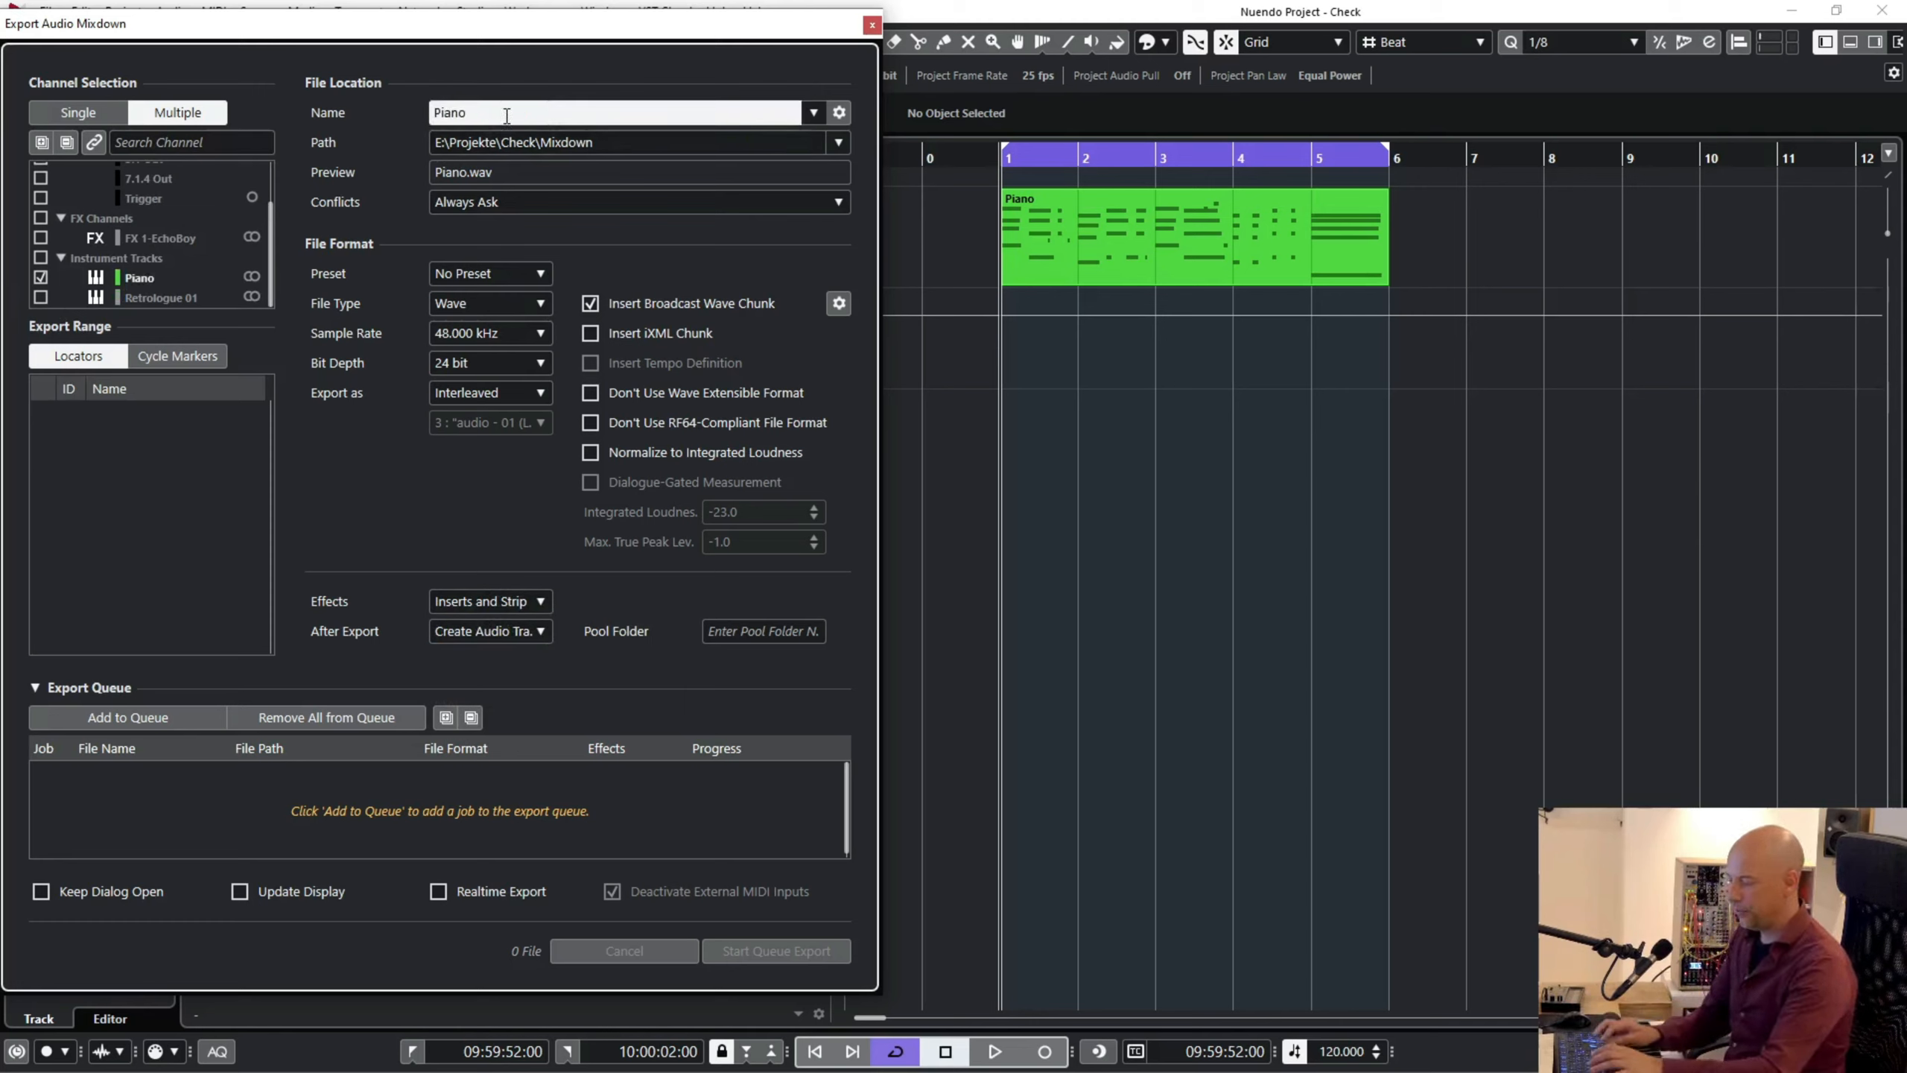
type("Inserts")
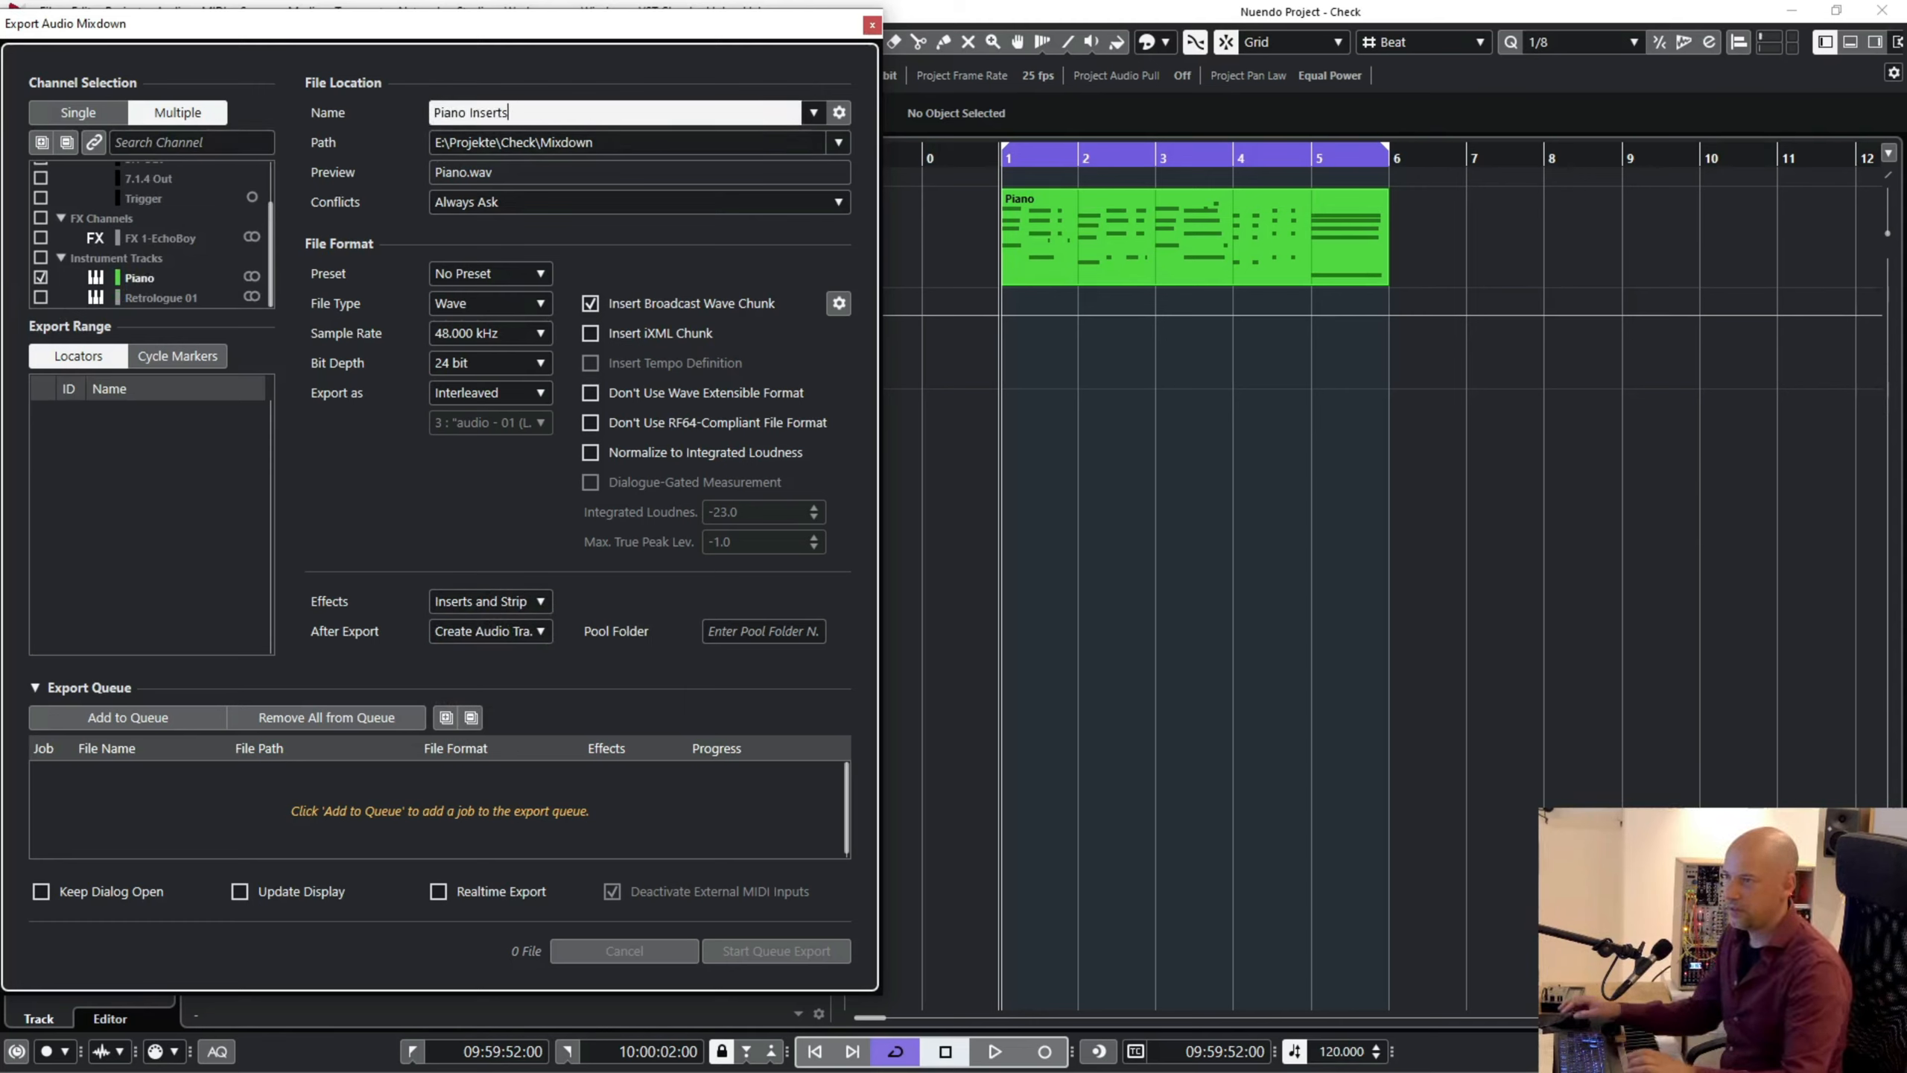
left_click(839, 112)
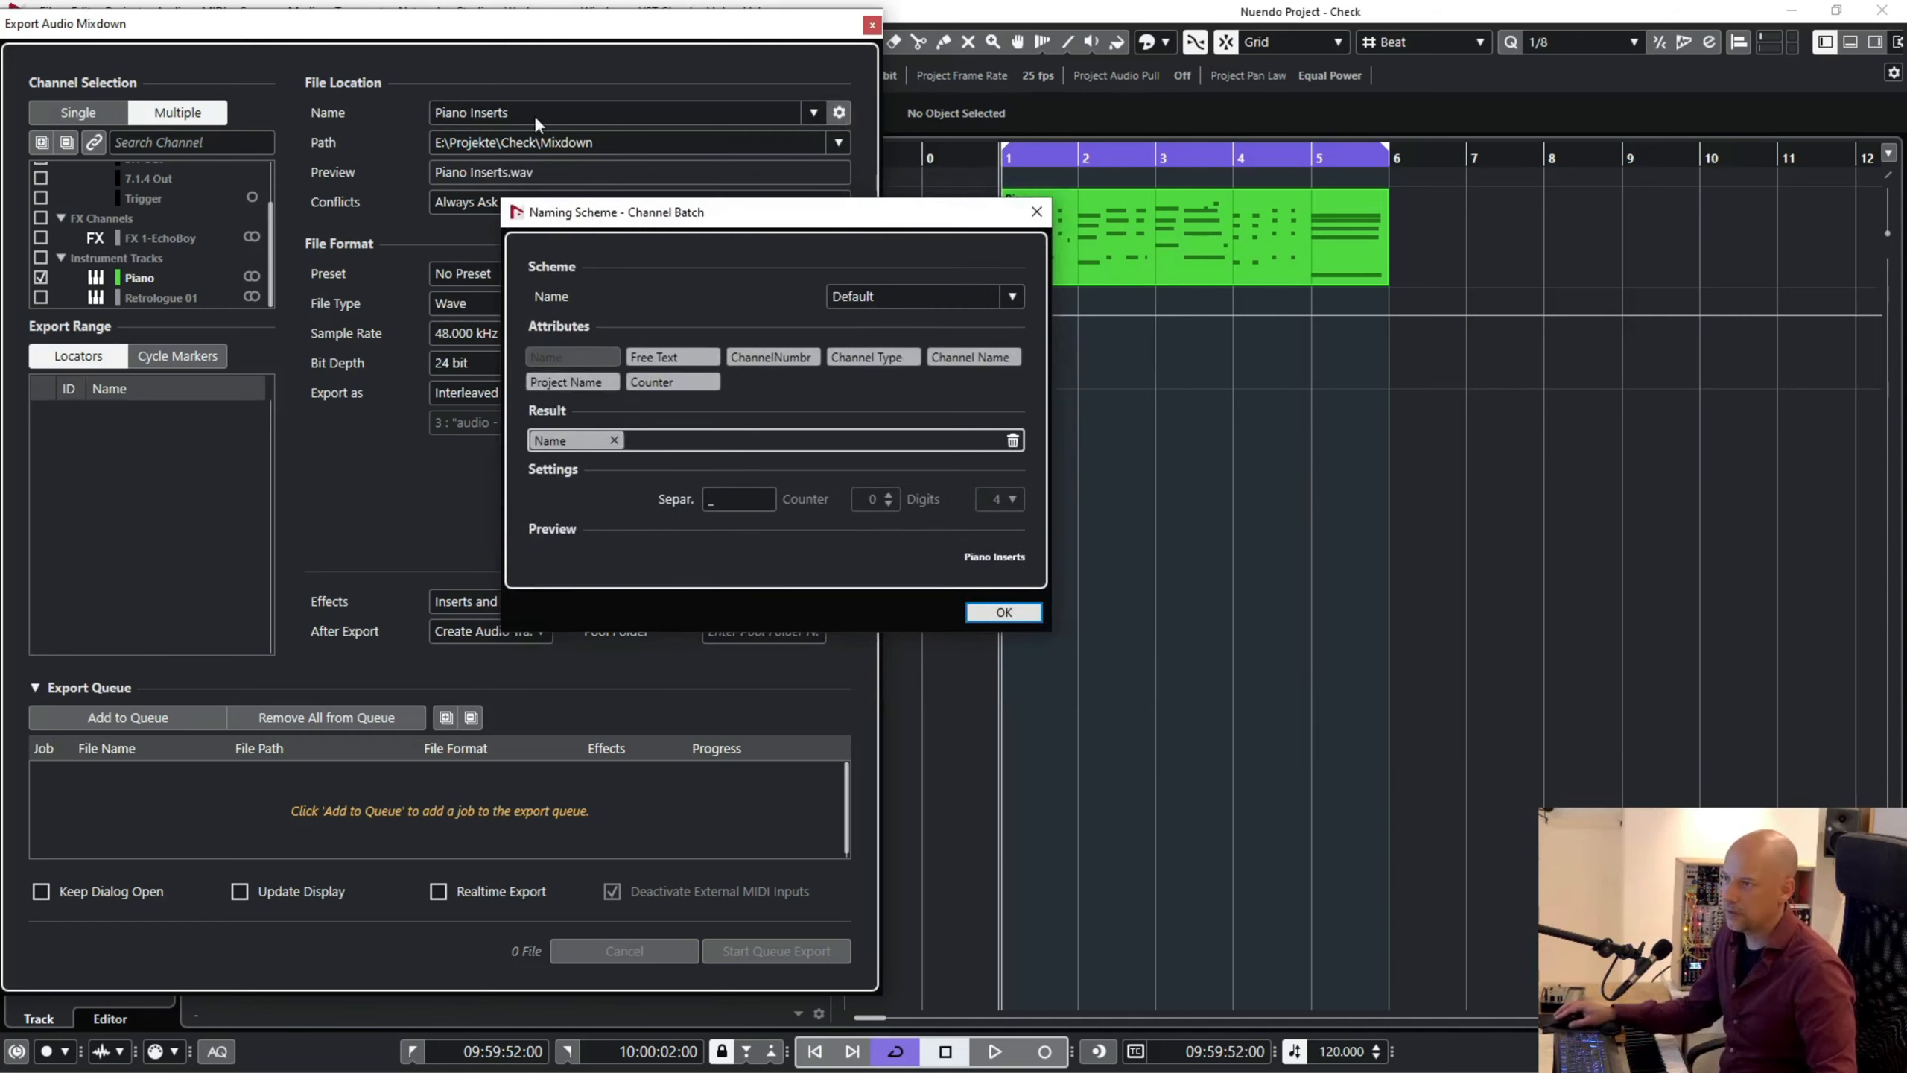
left_click(1037, 211)
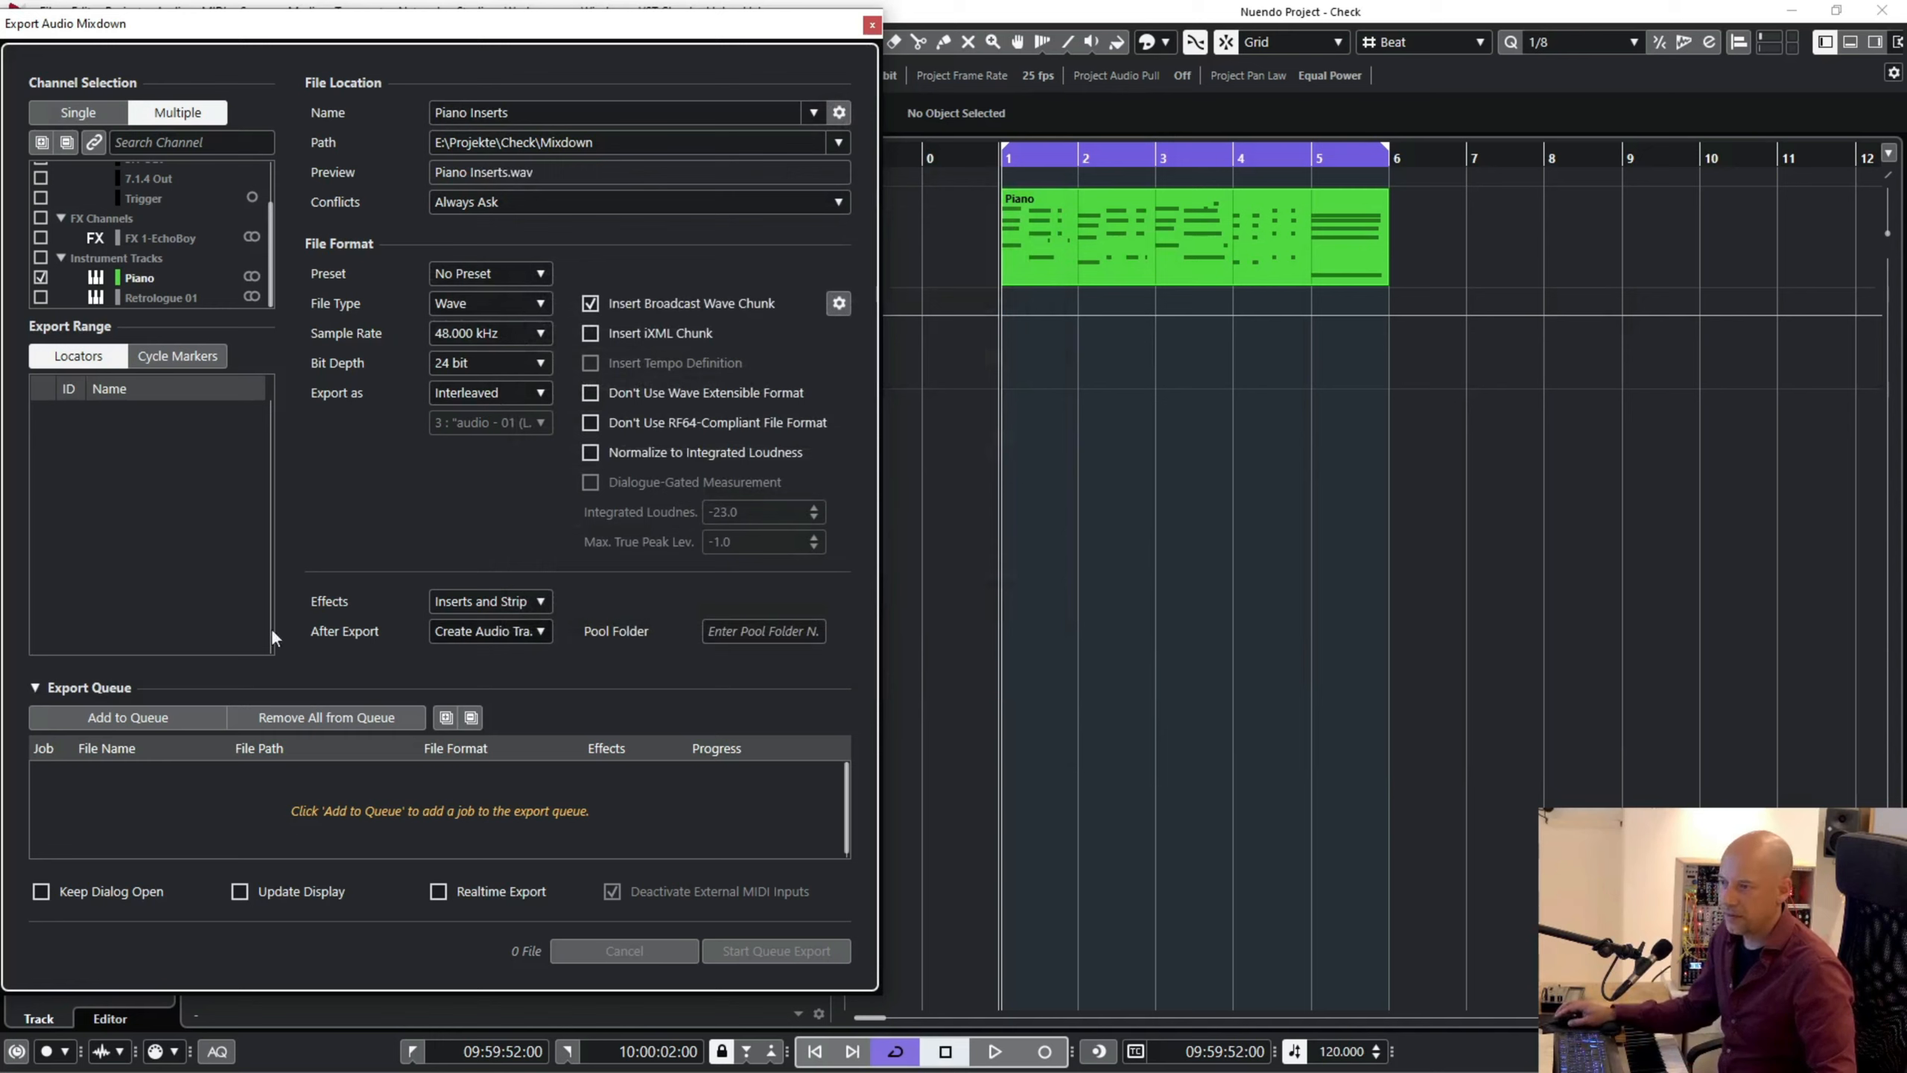
left_click(136, 721)
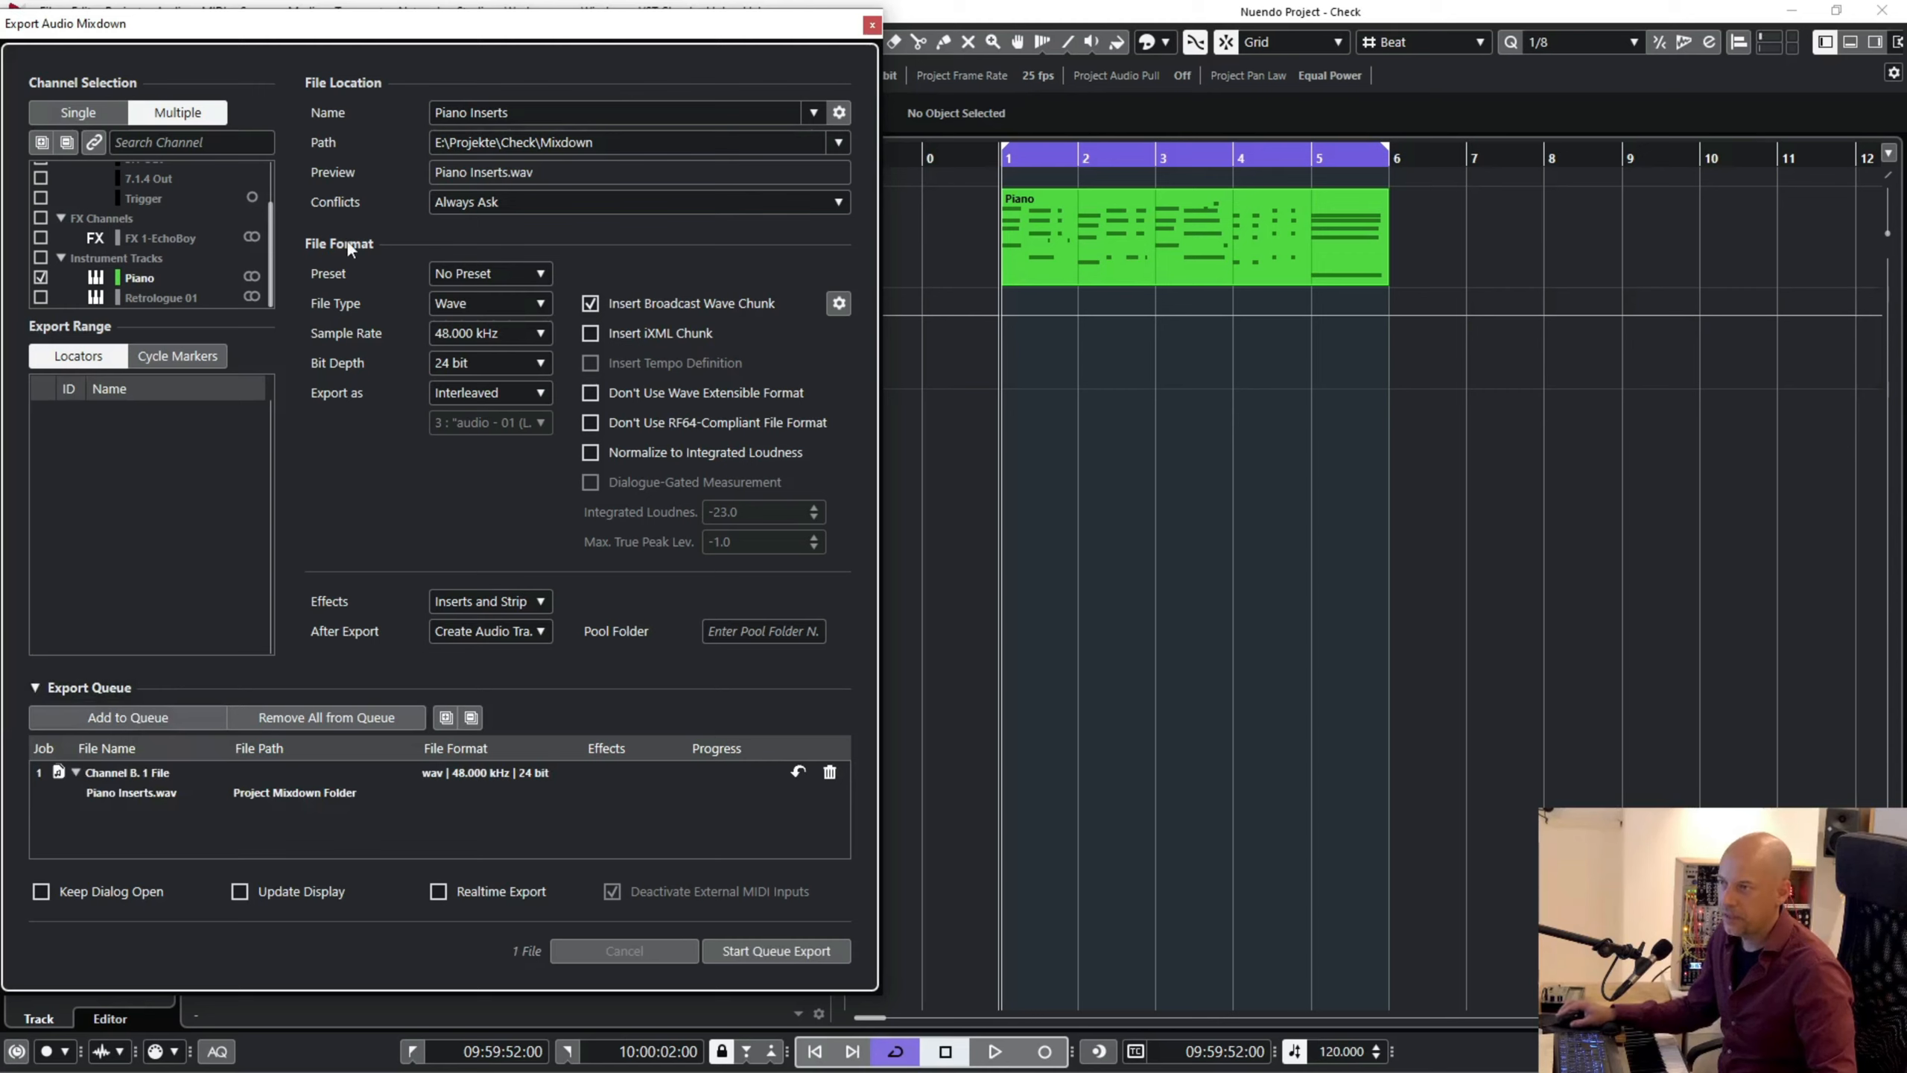
- Set the effects to Disabled (DRY), rename the export Piano Dry and add it to the export queue
left_click(438, 605)
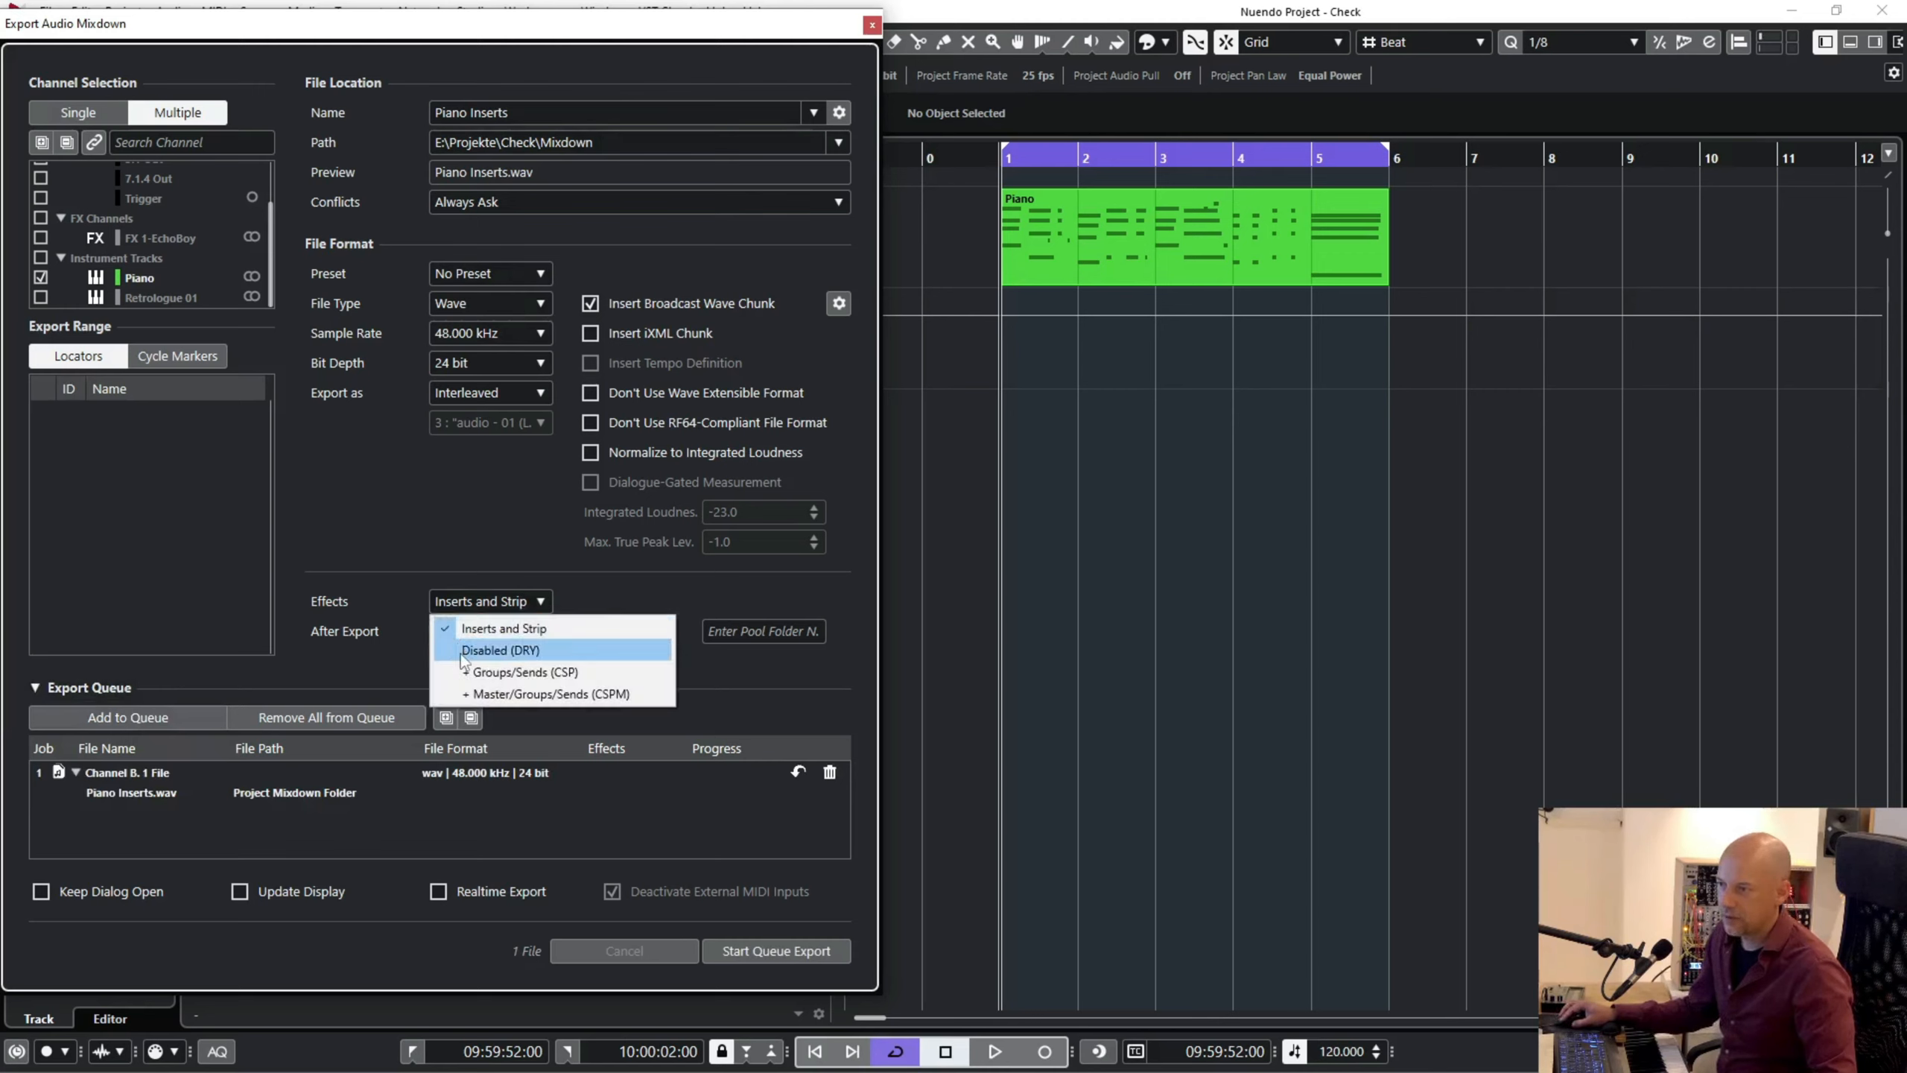
left_click(466, 652)
left_click(537, 114)
key("BackSpace")
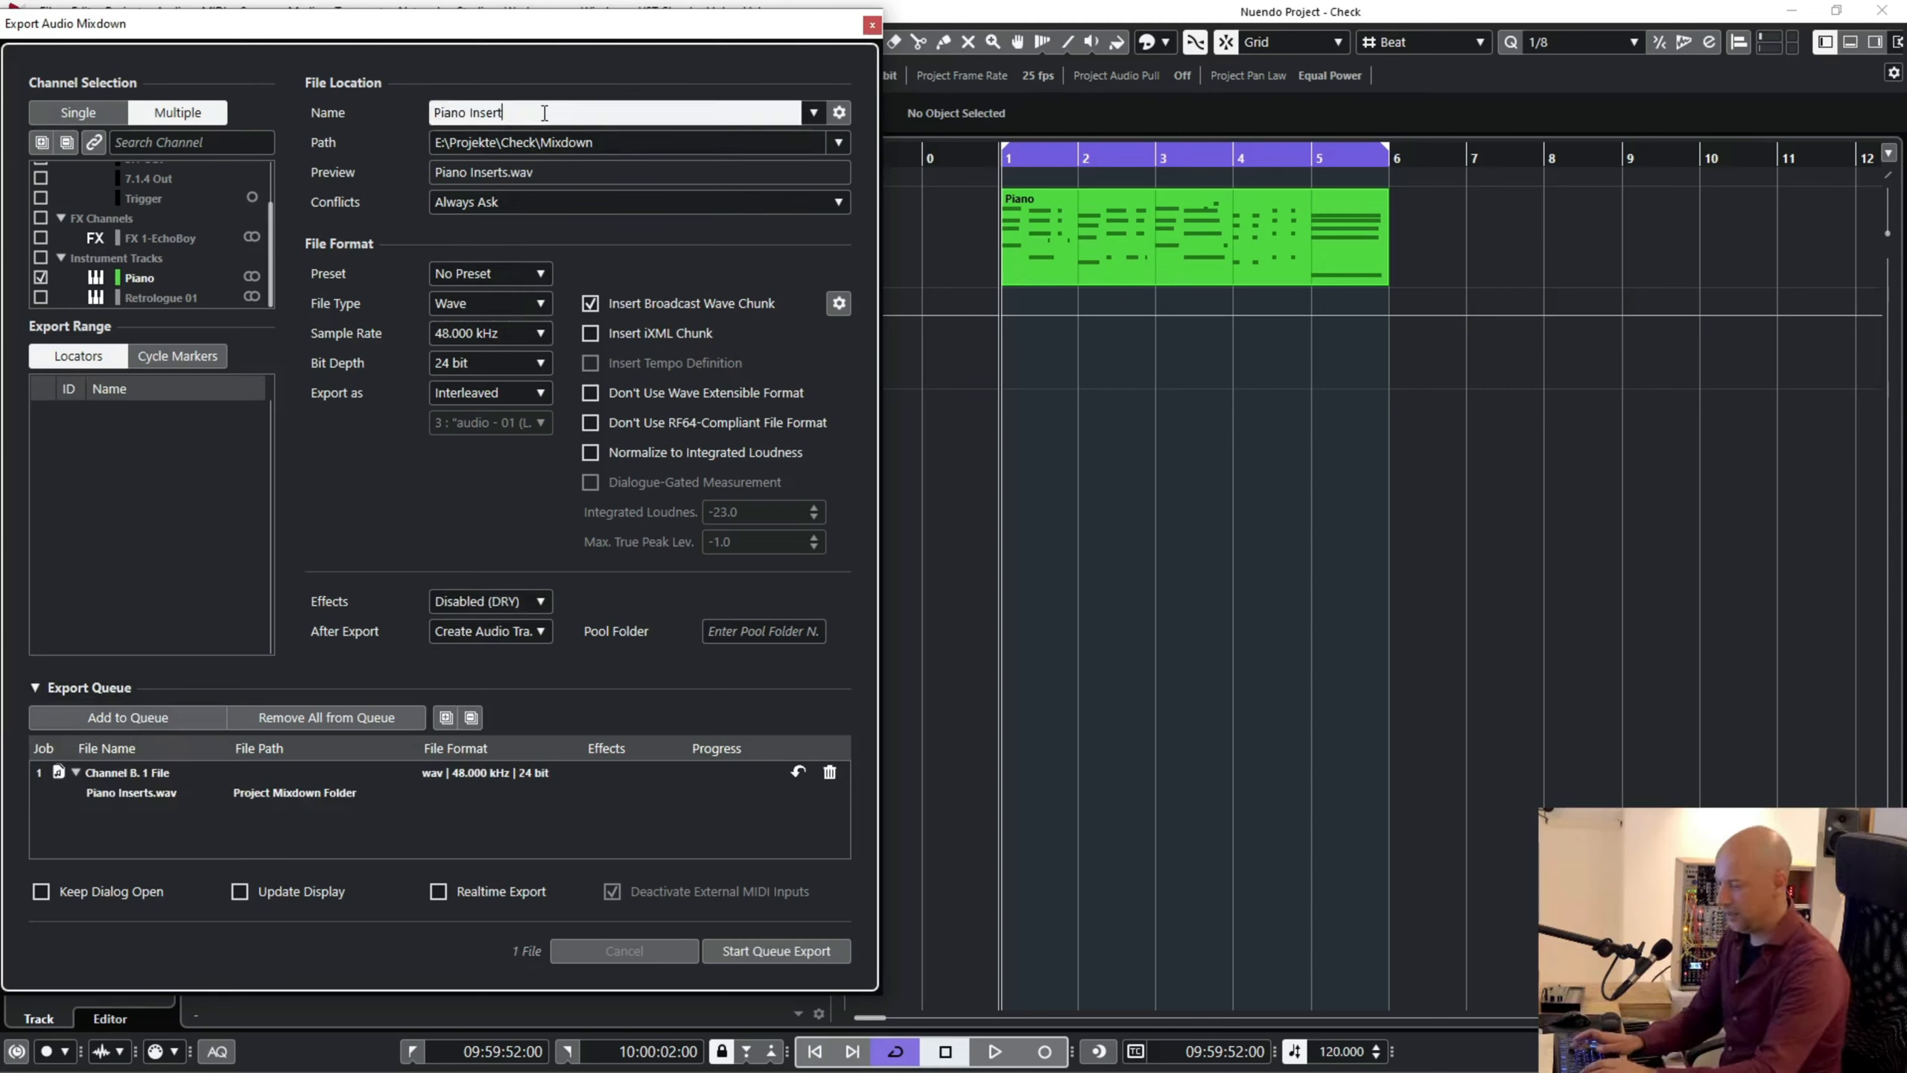
type("Dry")
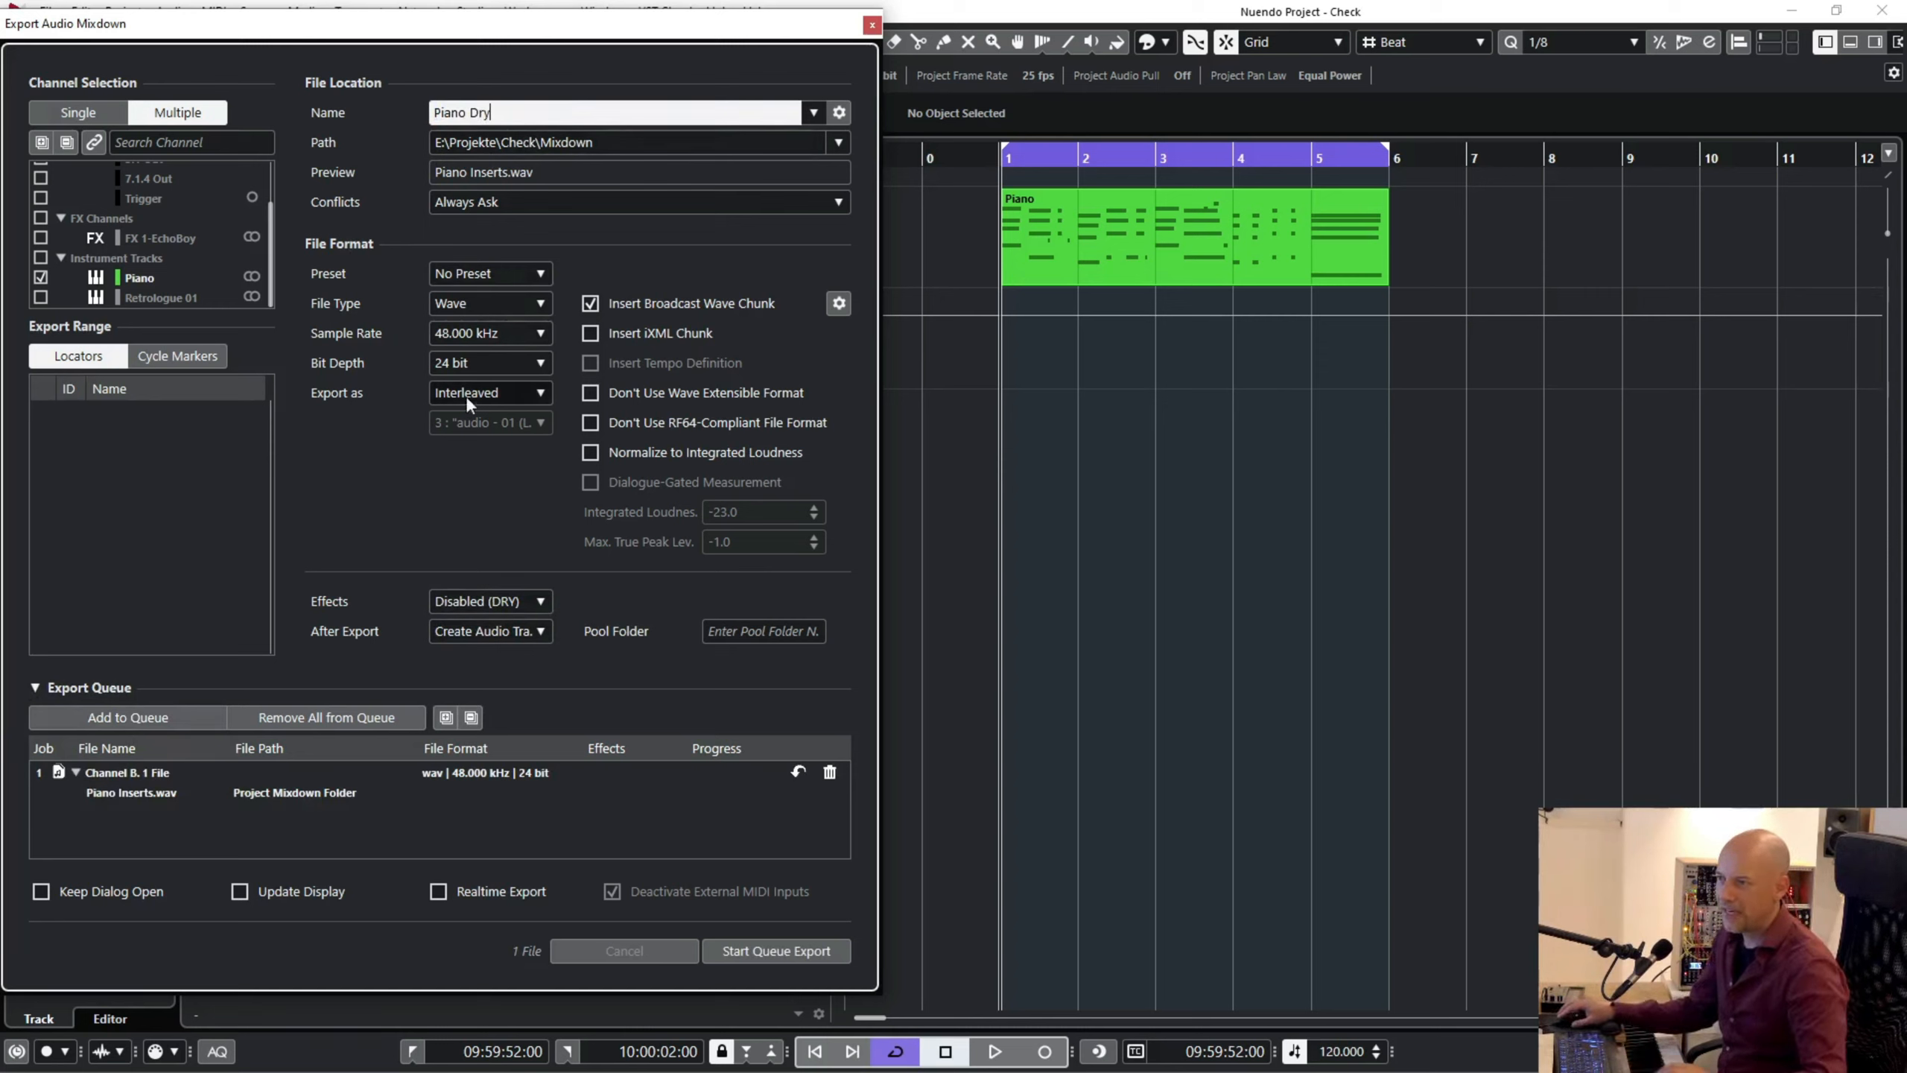
left_click(443, 504)
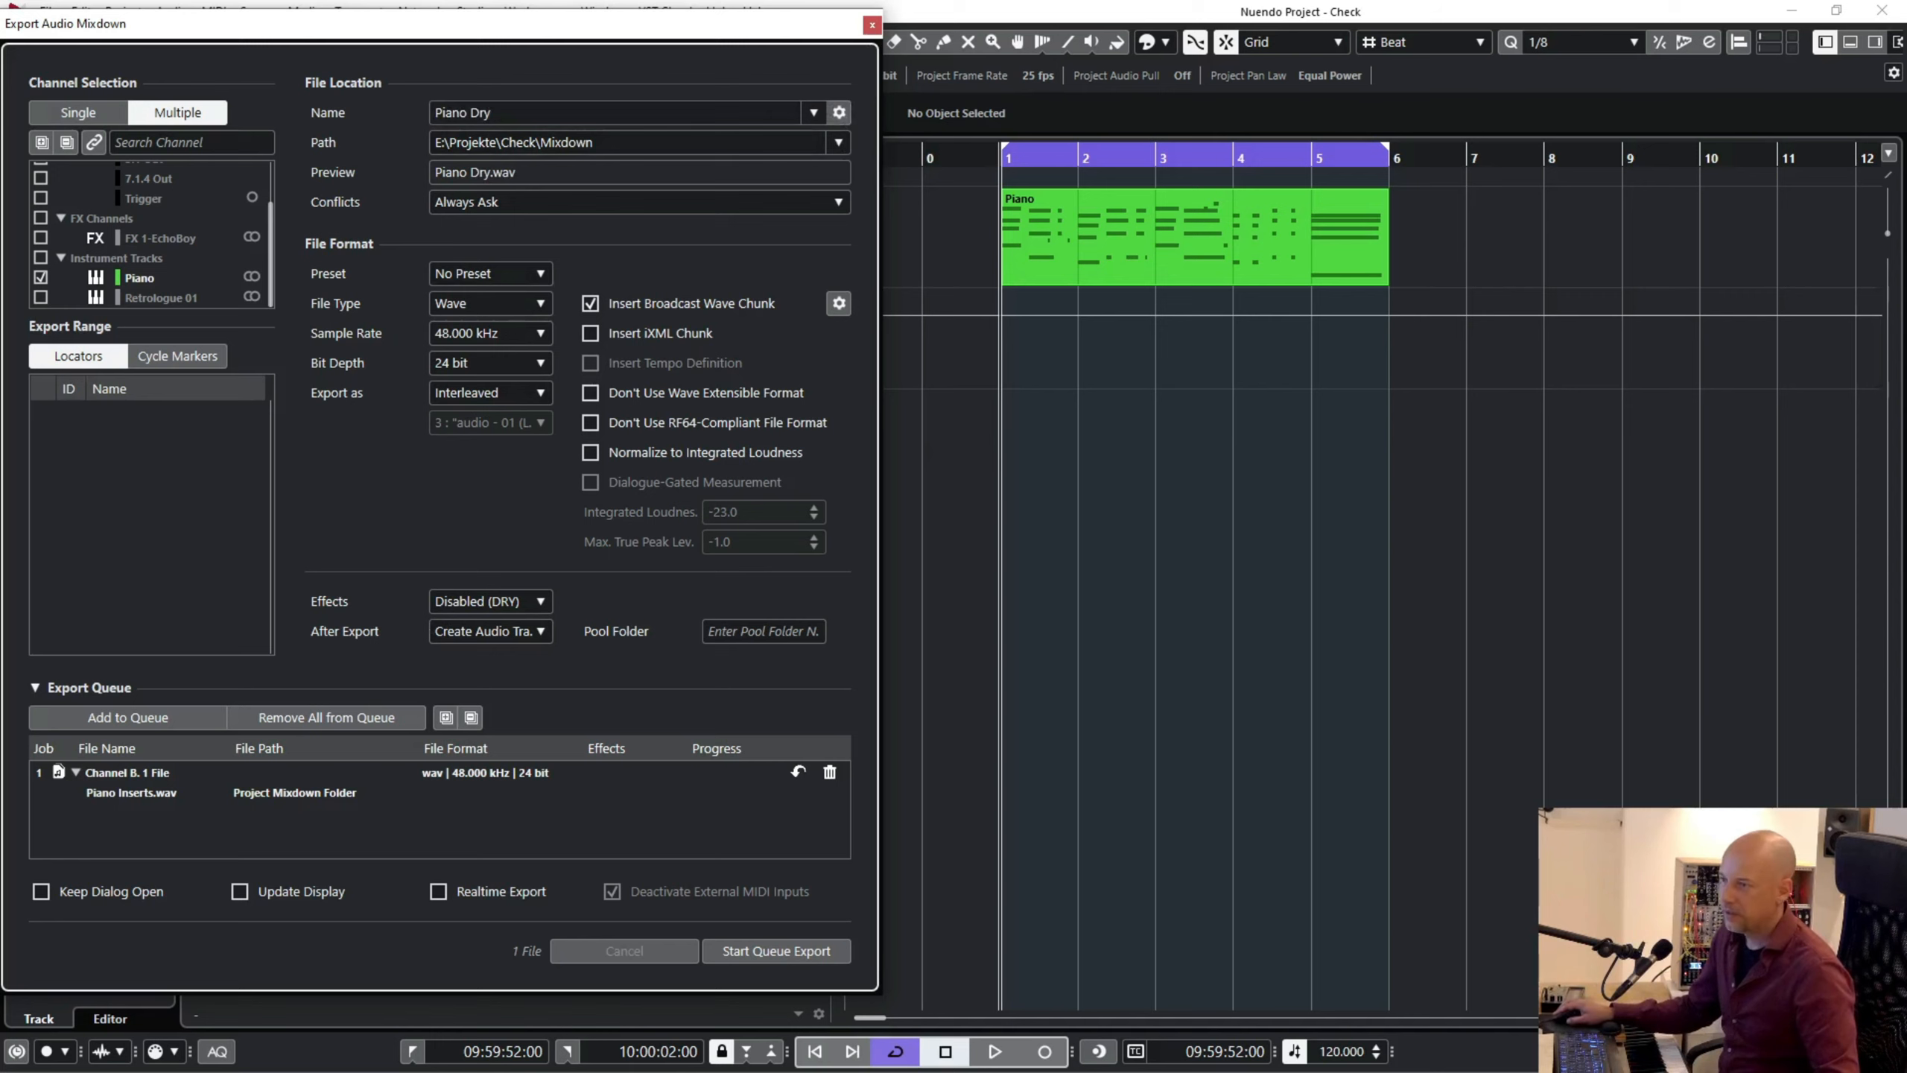
left_click(839, 112)
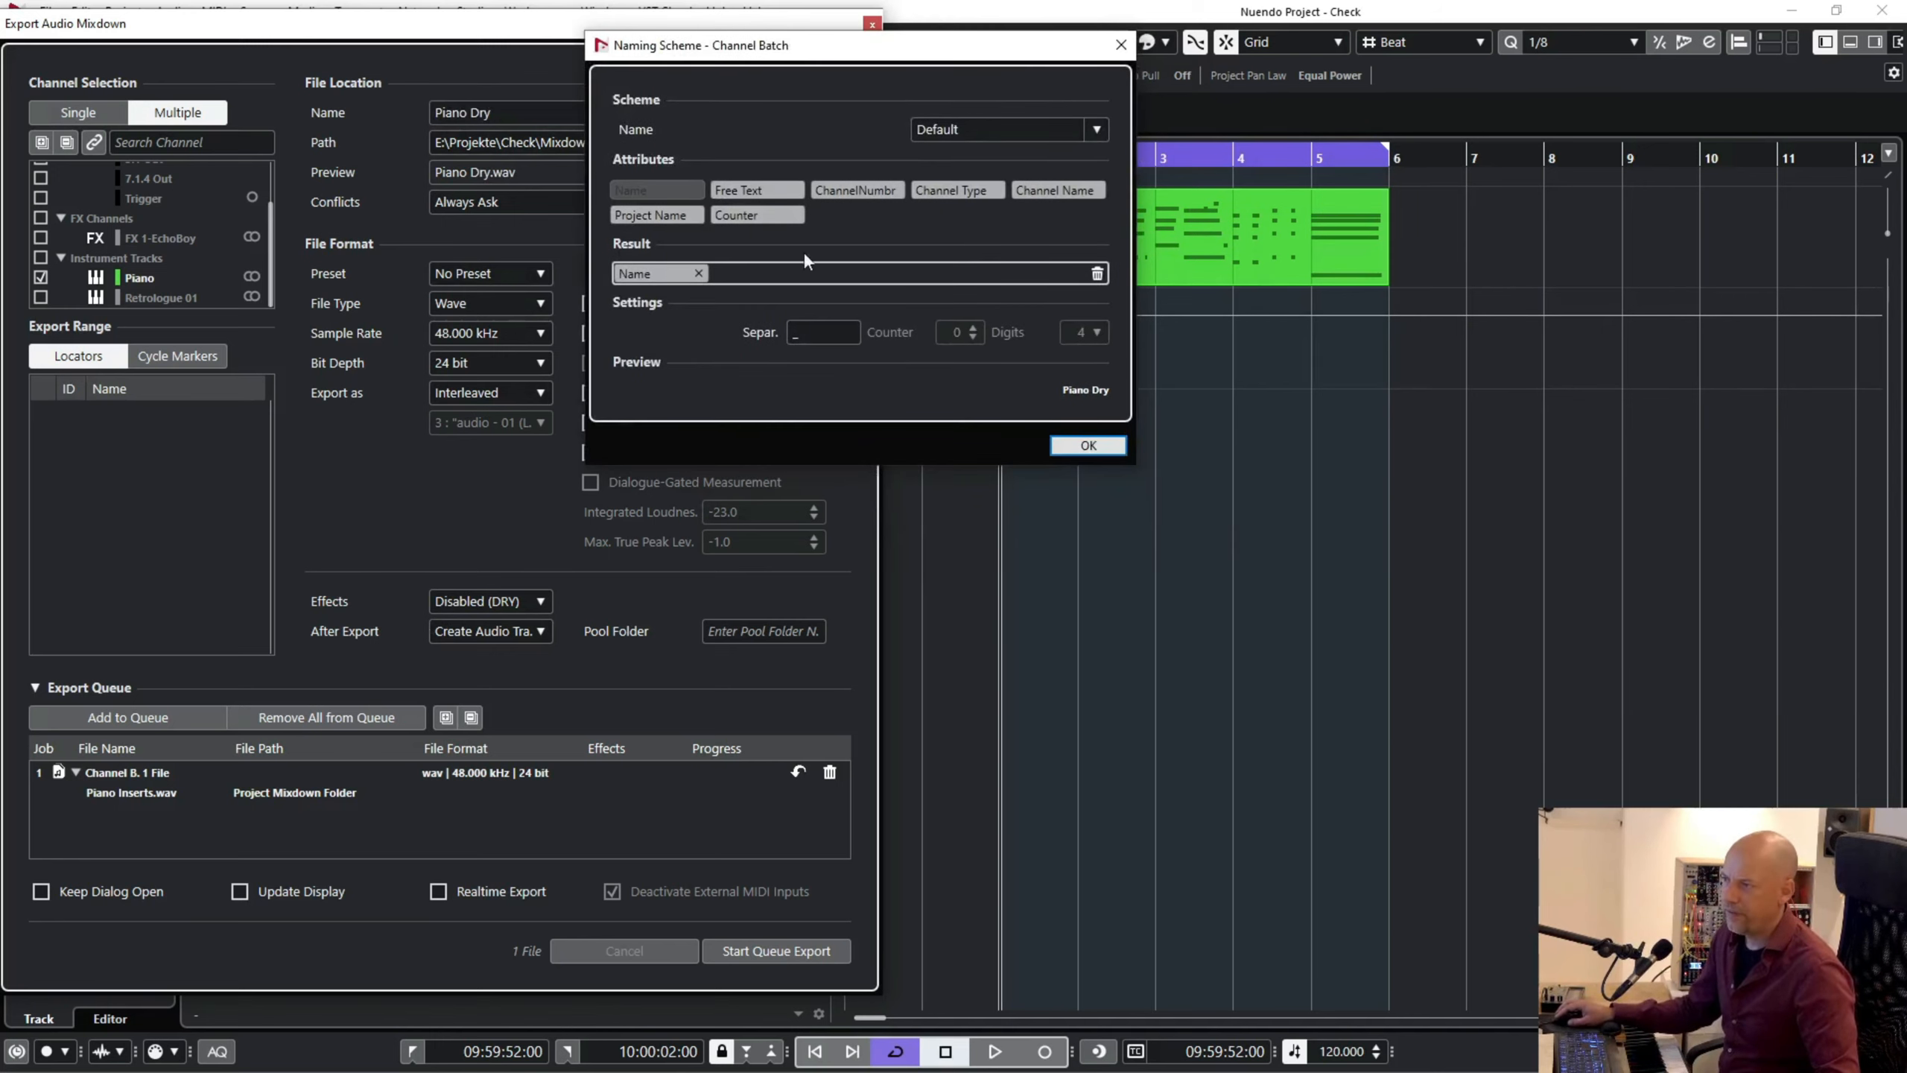
left_click(1088, 446)
left_click(123, 717)
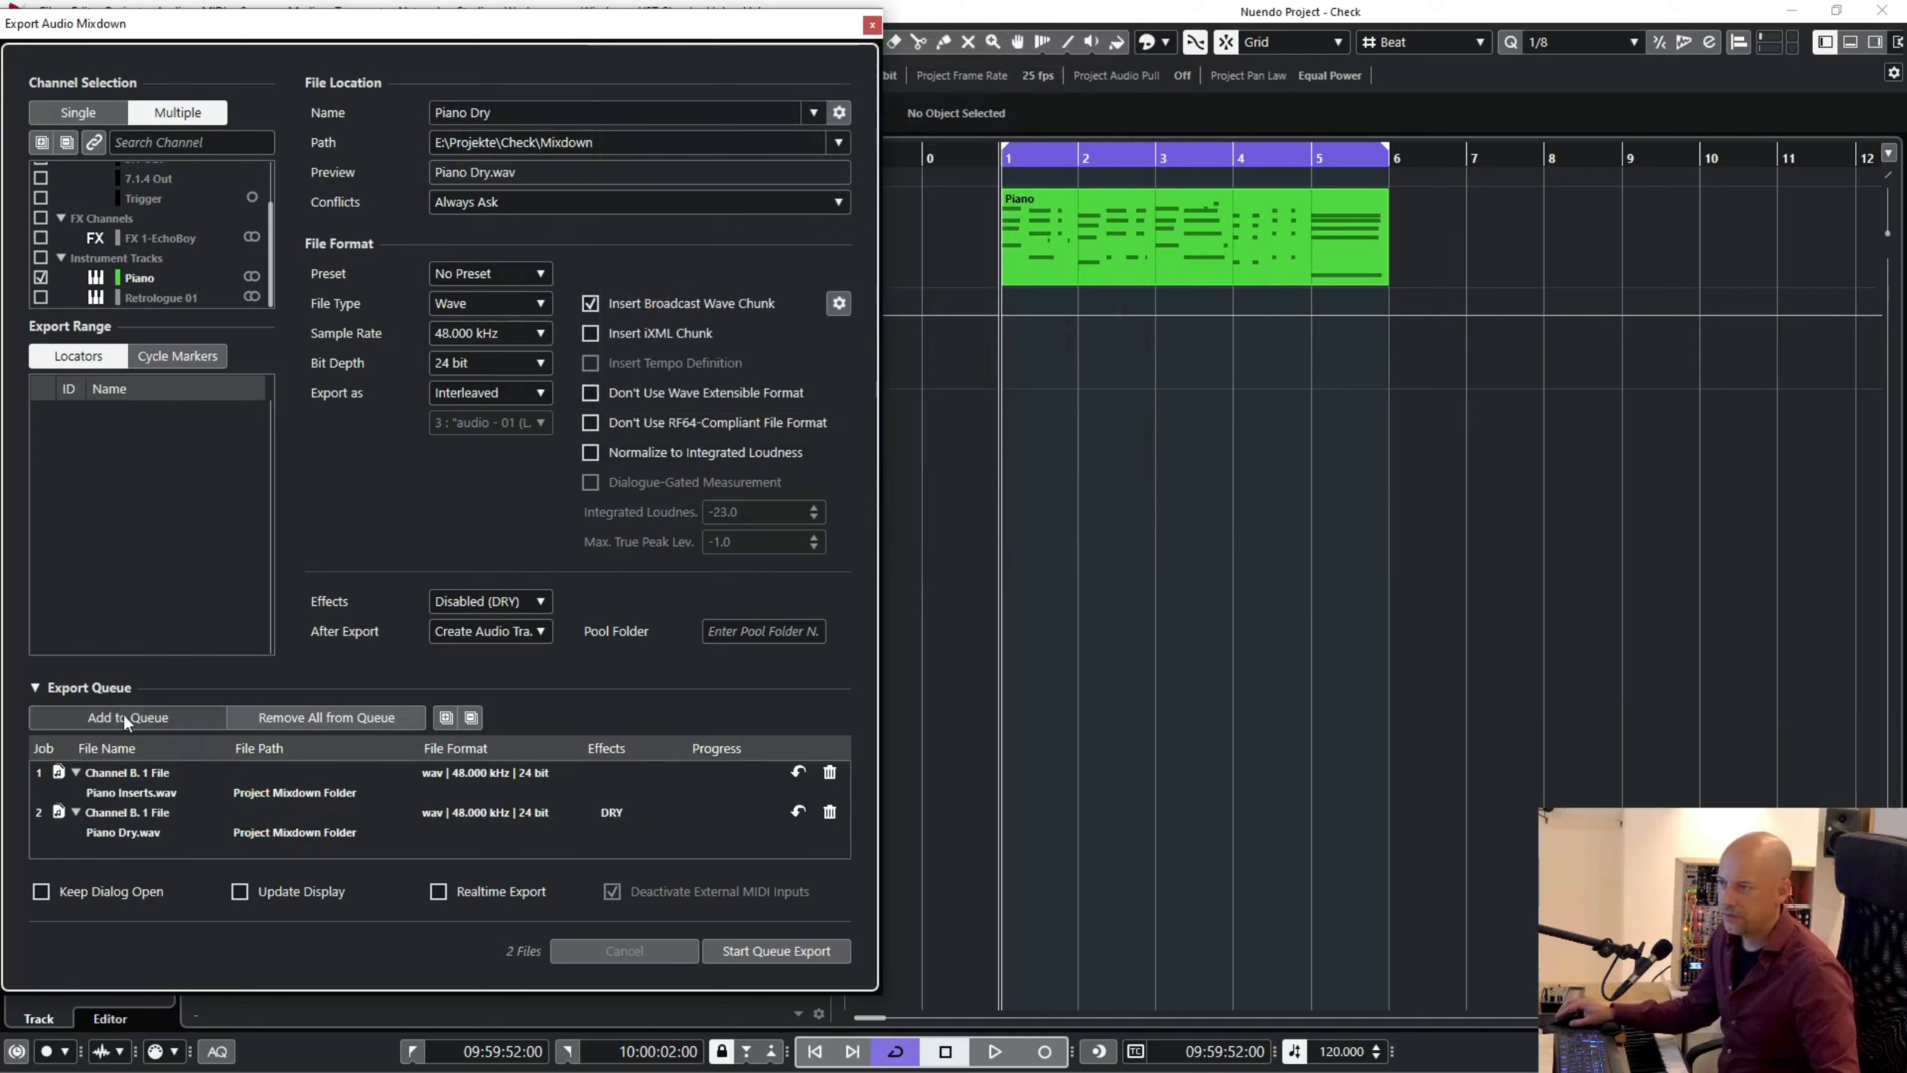
- Queue another Piano export named Piano CSP with the effects set to + Groups/Sends (CSP)
left_click(488, 601)
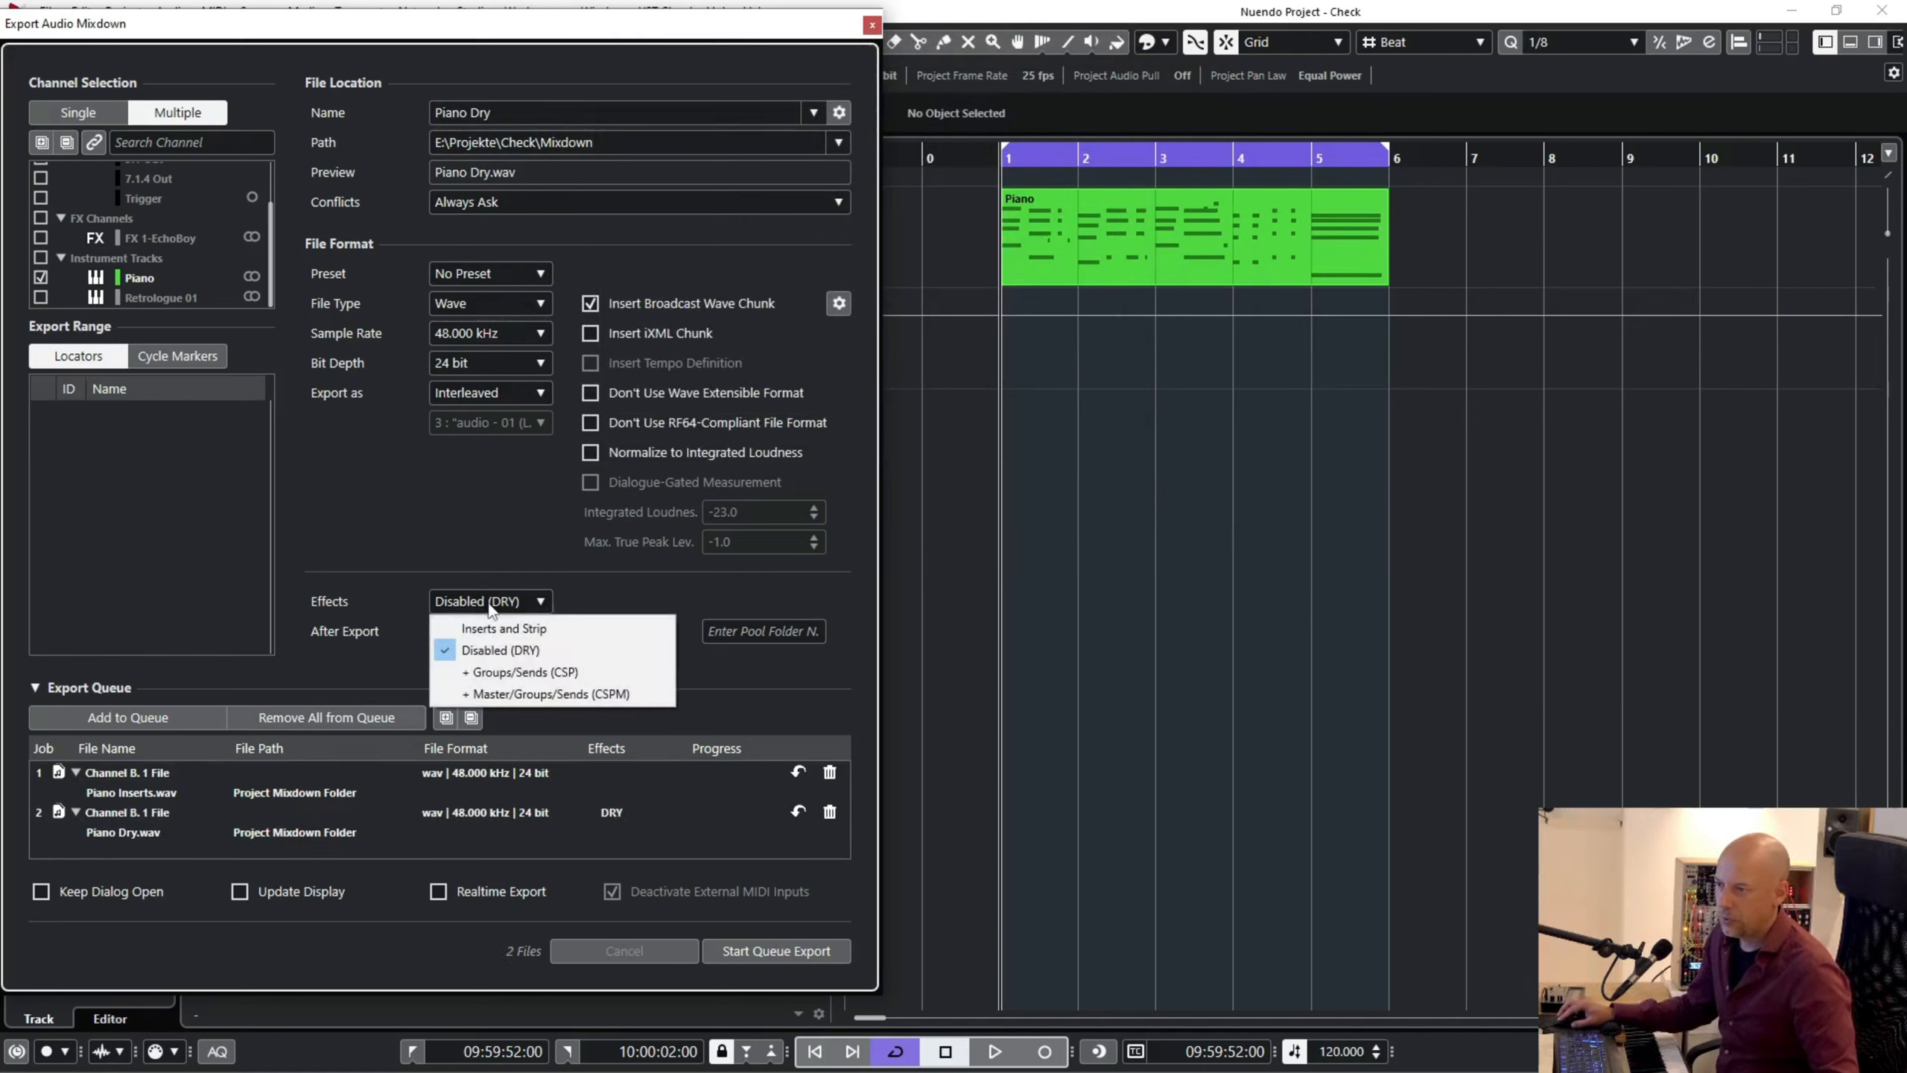
left_click(526, 675)
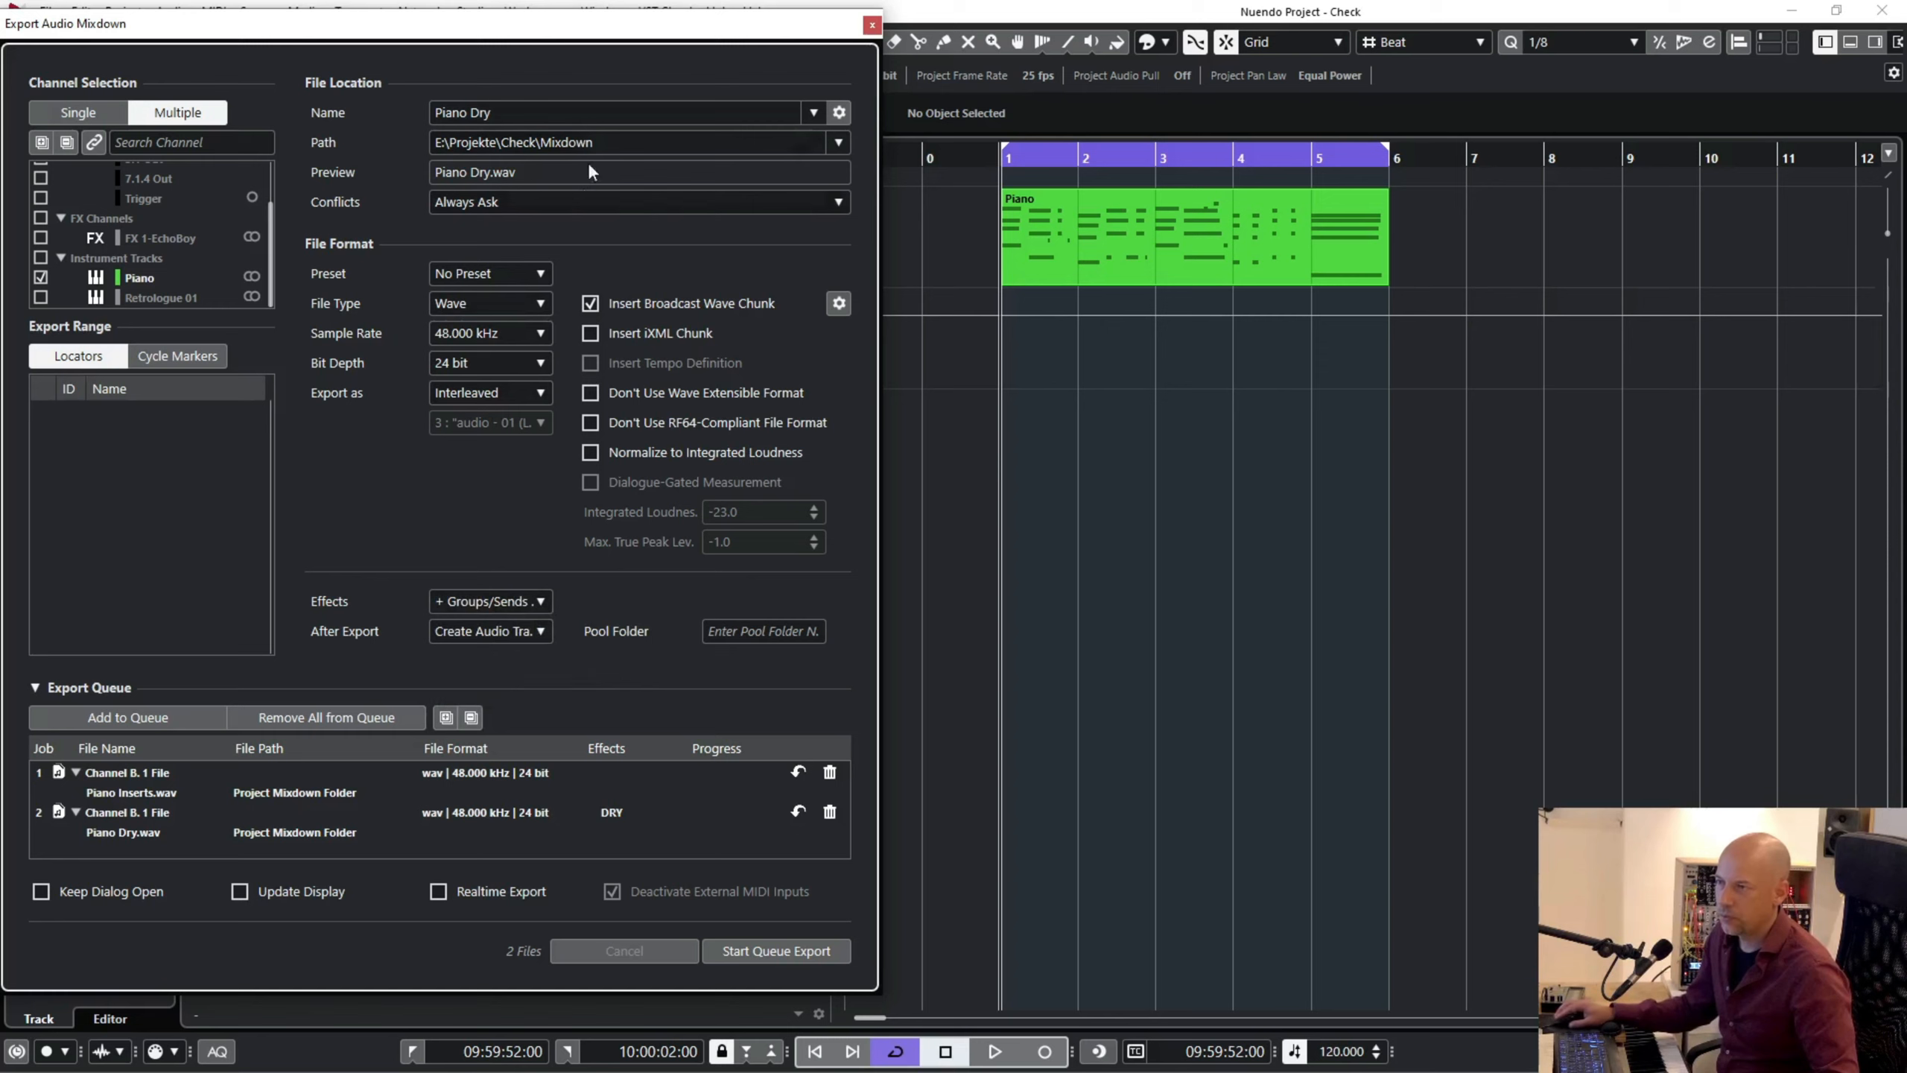
left_click(590, 120)
key("End")
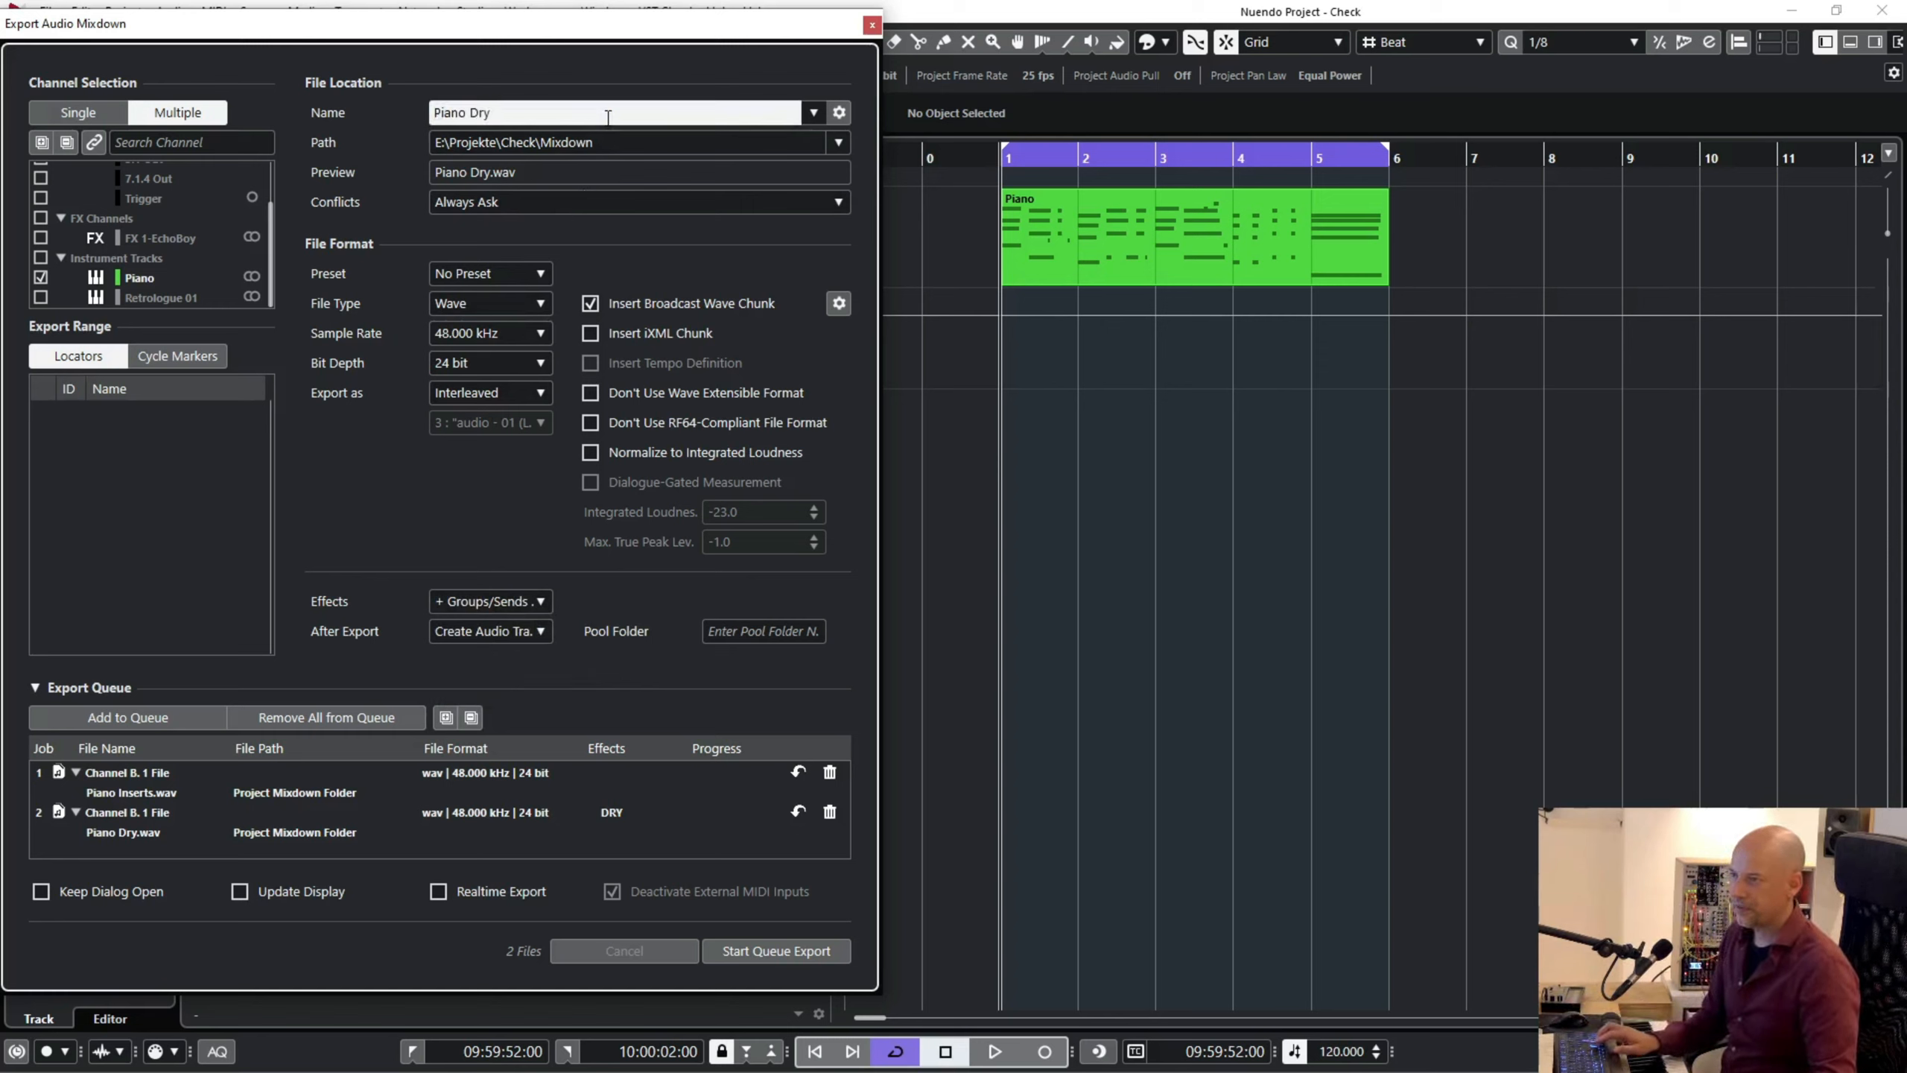
type("CSP")
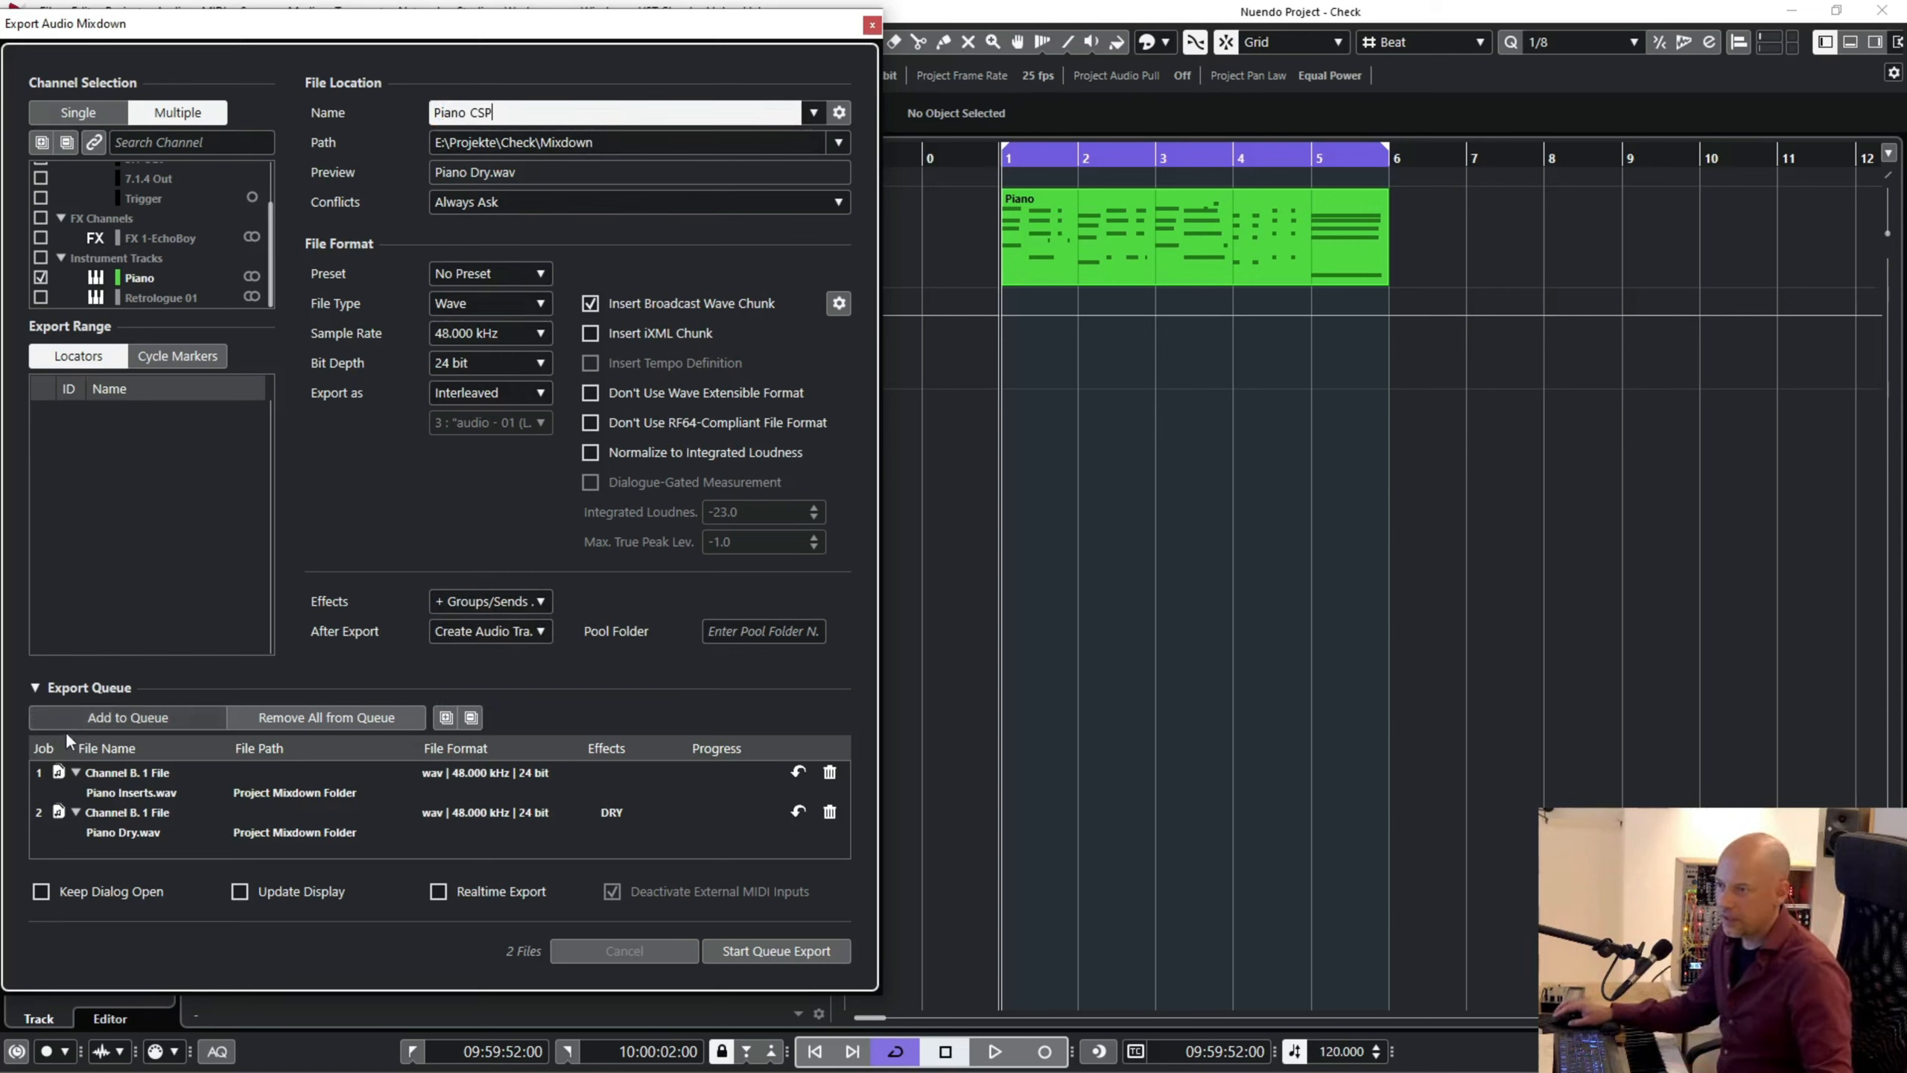
left_click(117, 719)
- Rename the export Piano CSPM and set its effects to + Master/Groups/Sends (CSPM)
left_click(533, 109)
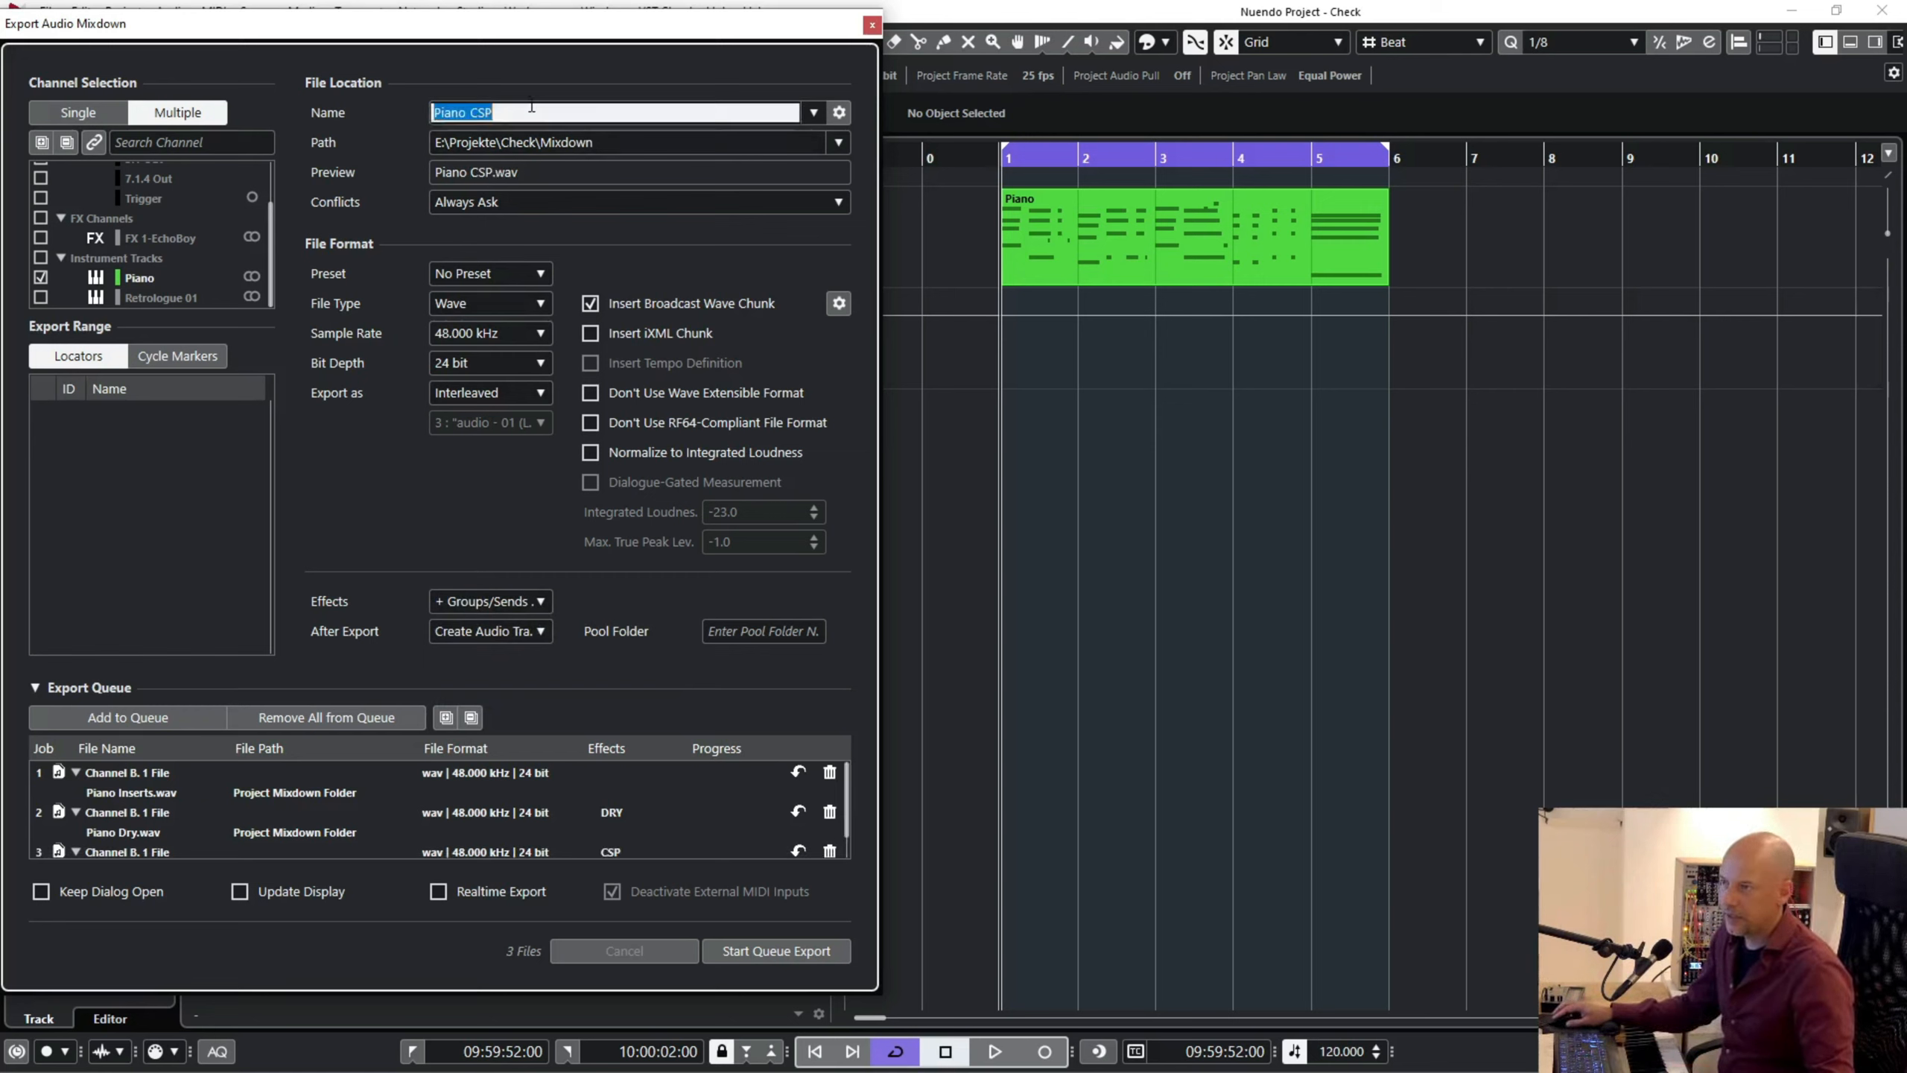
left_click(532, 108)
type("M")
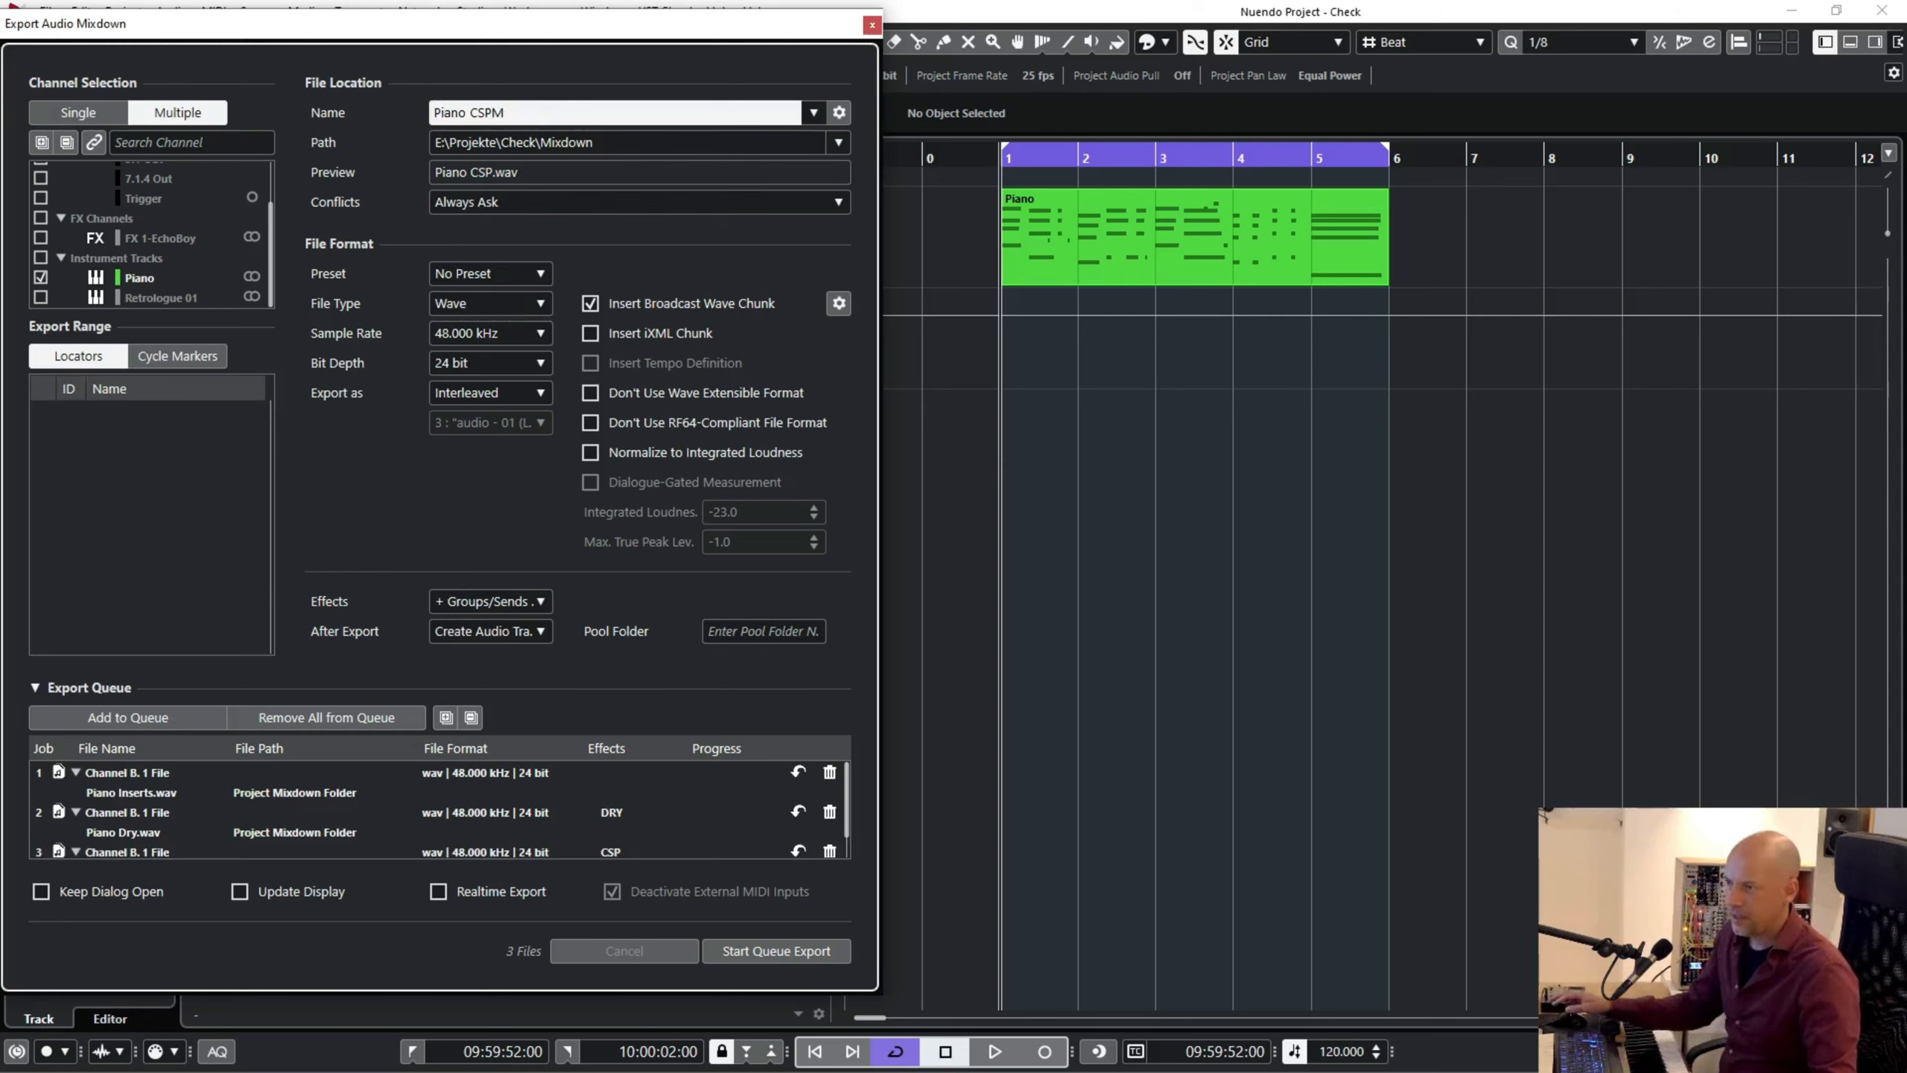
left_click(471, 601)
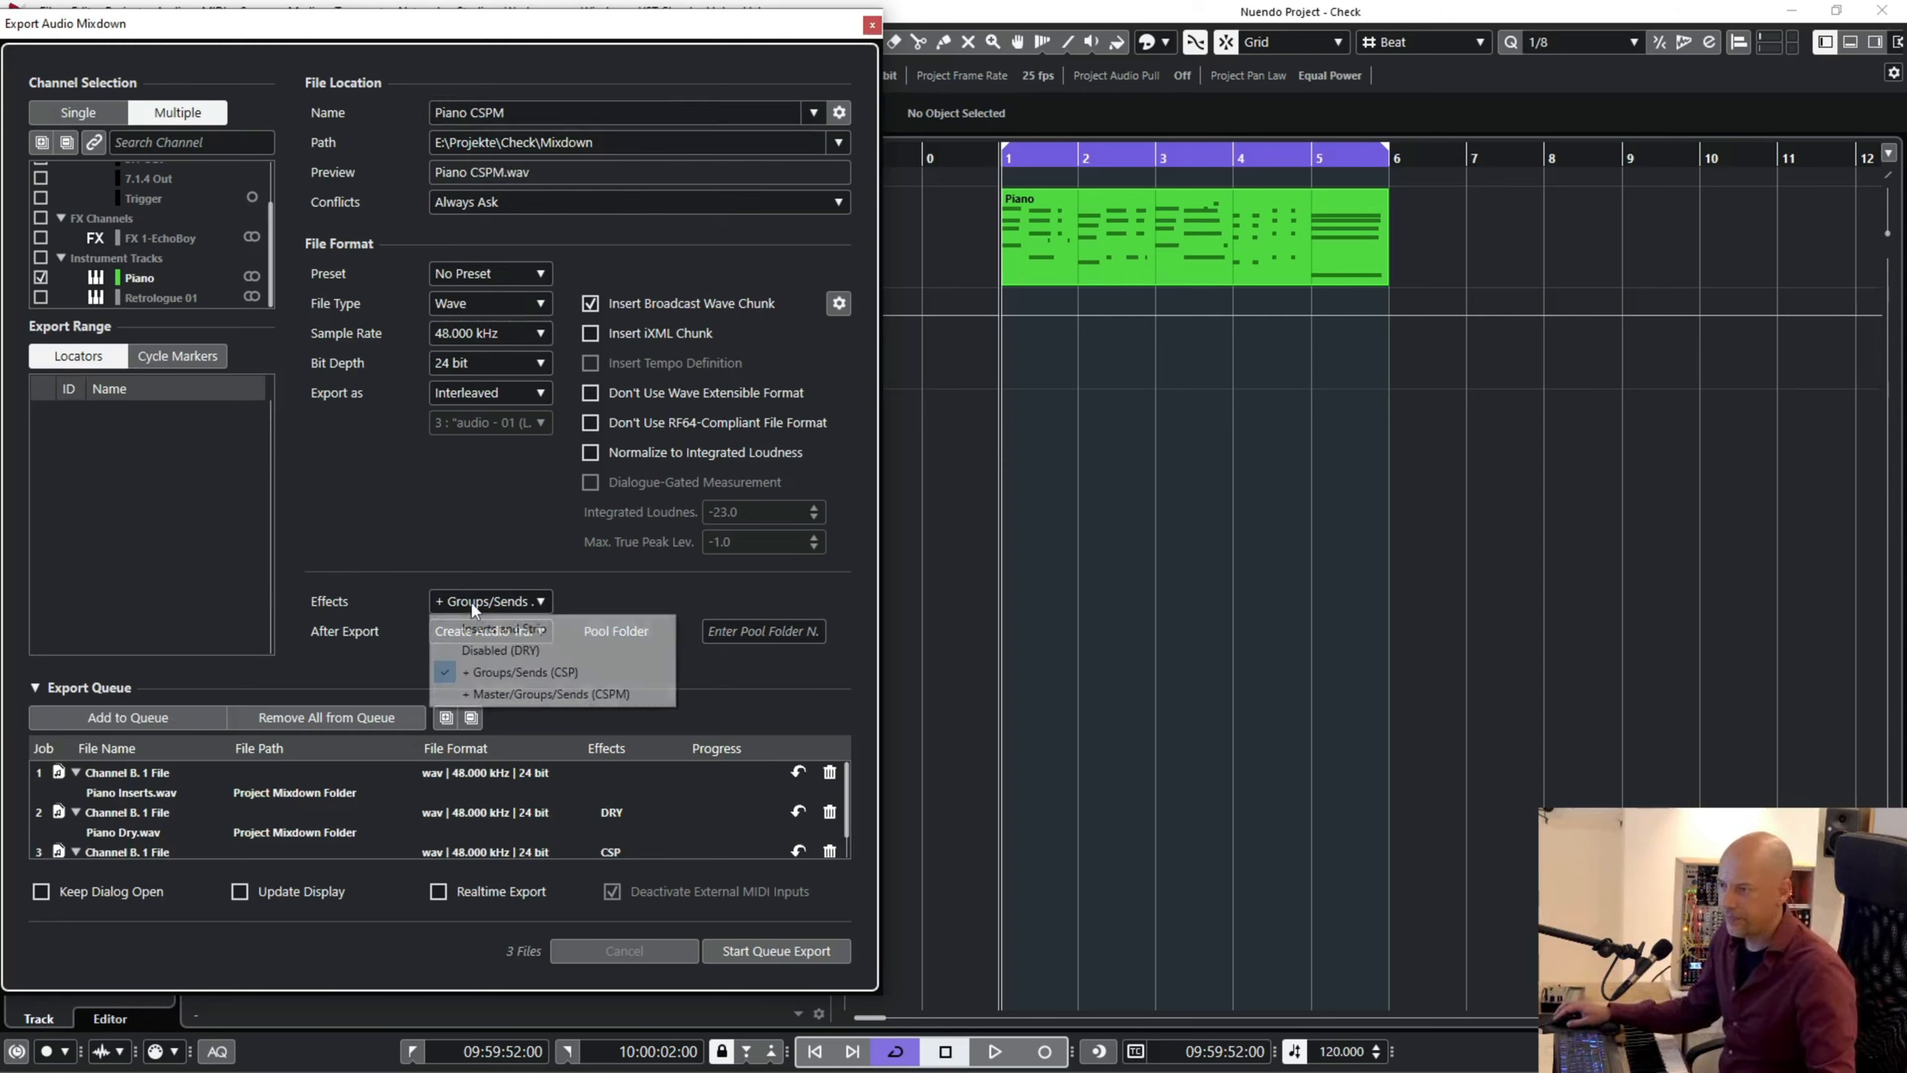
left_click(486, 695)
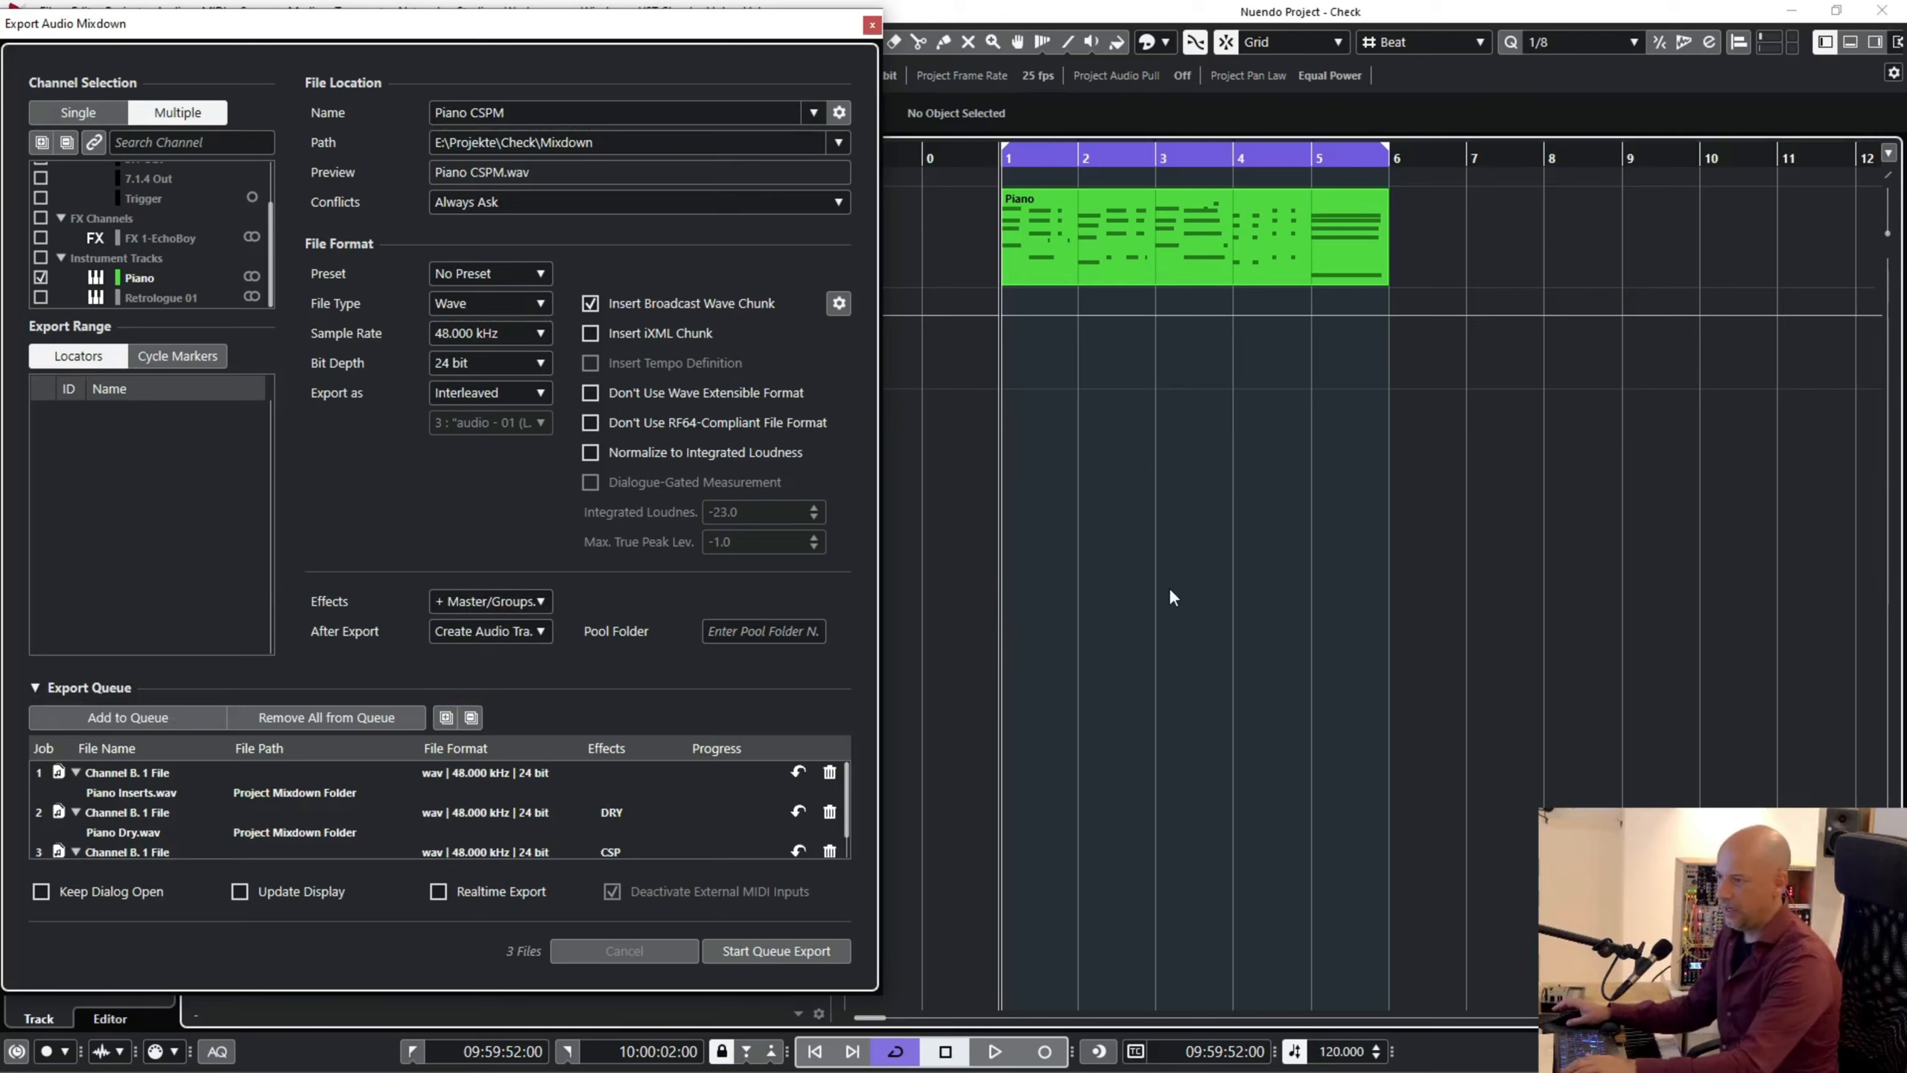
- Review the queued export jobs and the available After Export actions
key("F3")
mouse_move(590, 33)
left_mouse_down()
mouse_move(713, 296)
mouse_move(608, 47)
left_mouse_up()
key("F3")
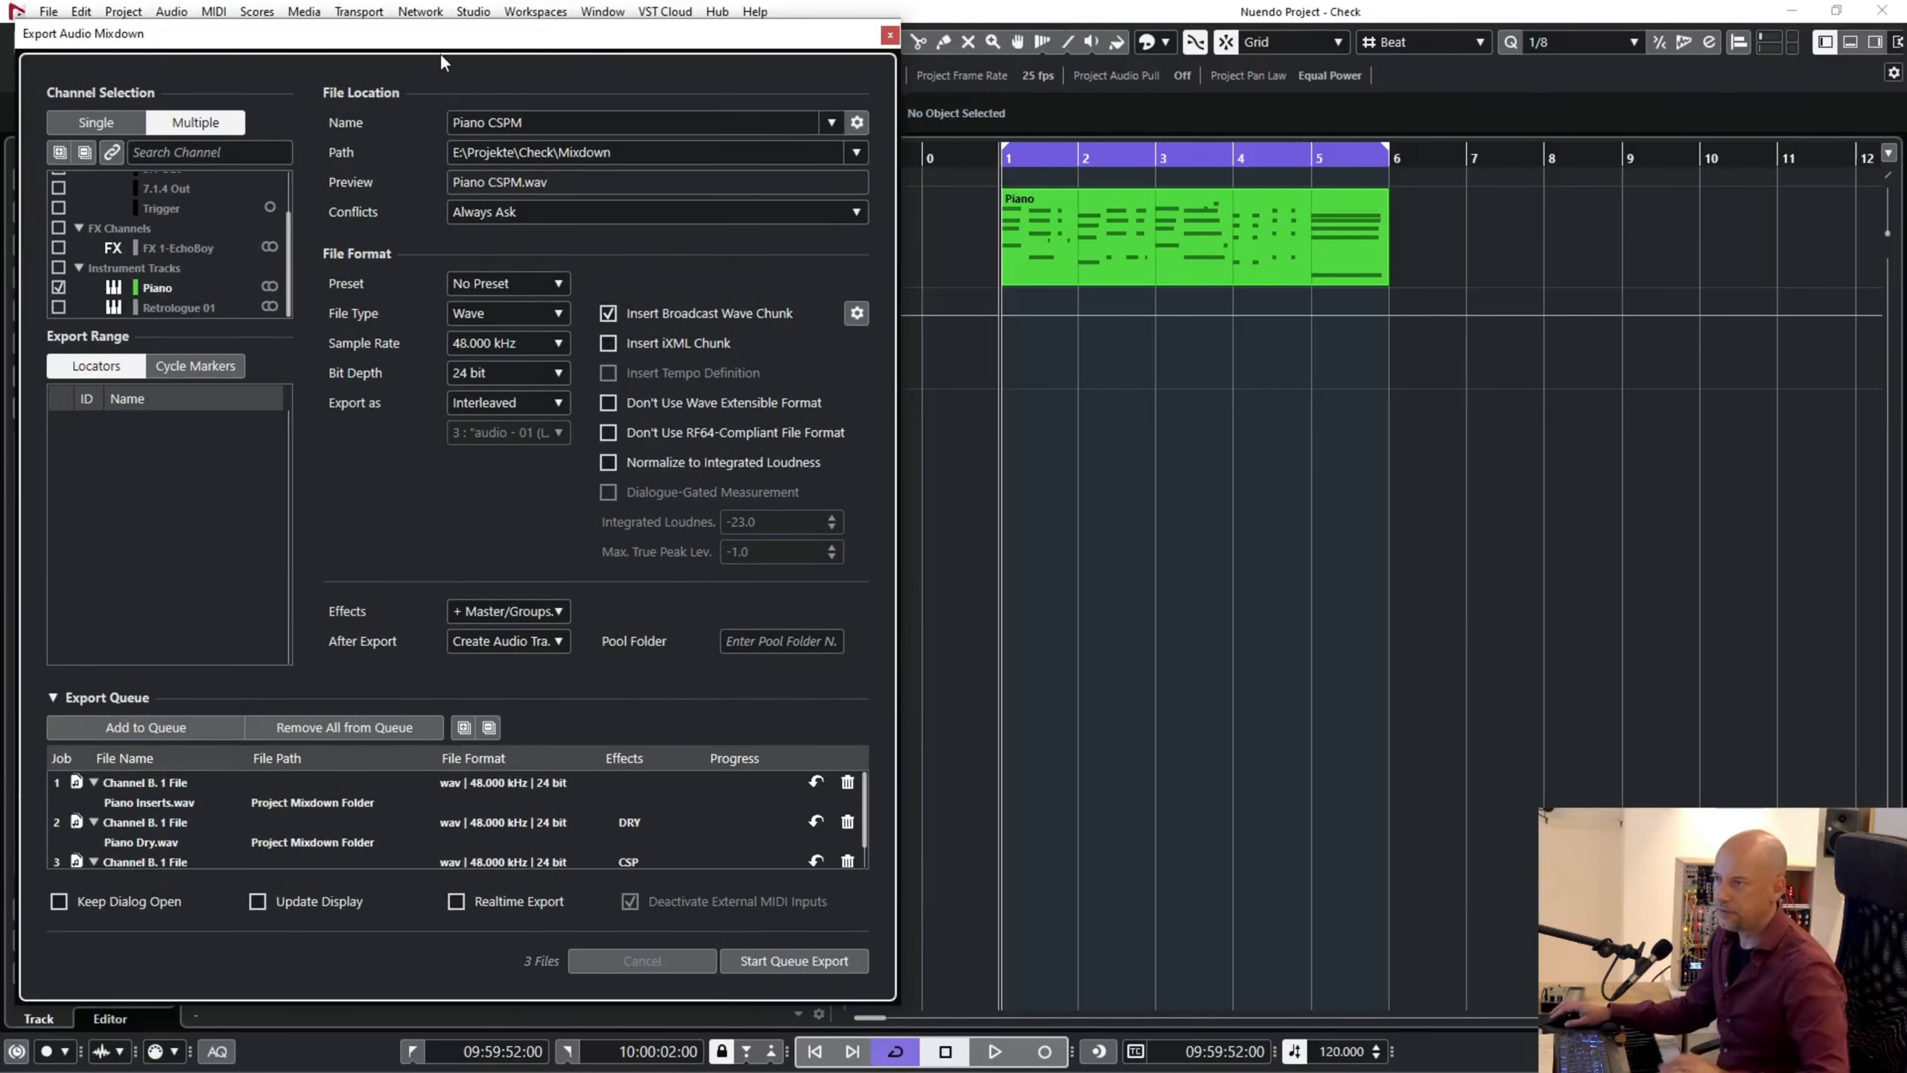
left_click_drag(439, 37, 432, 12)
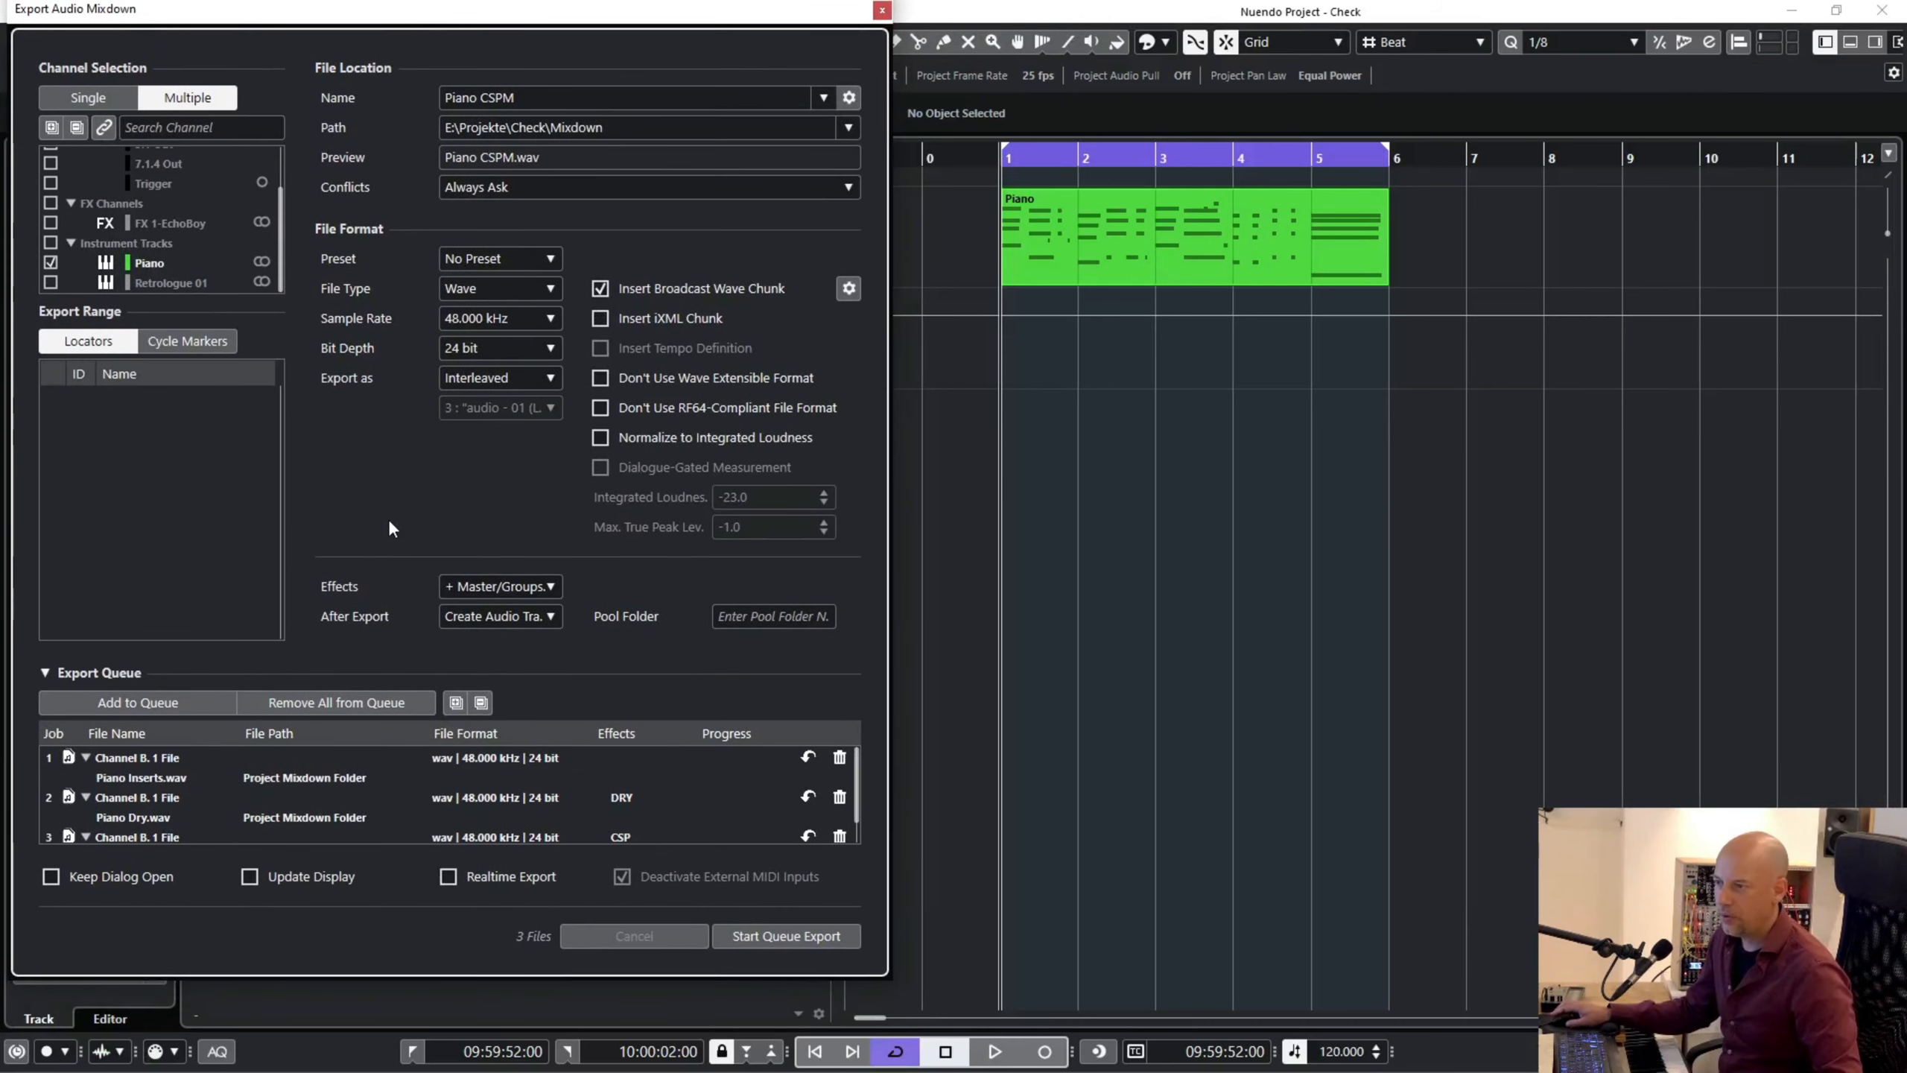
scroll(706, 796, "down", 2)
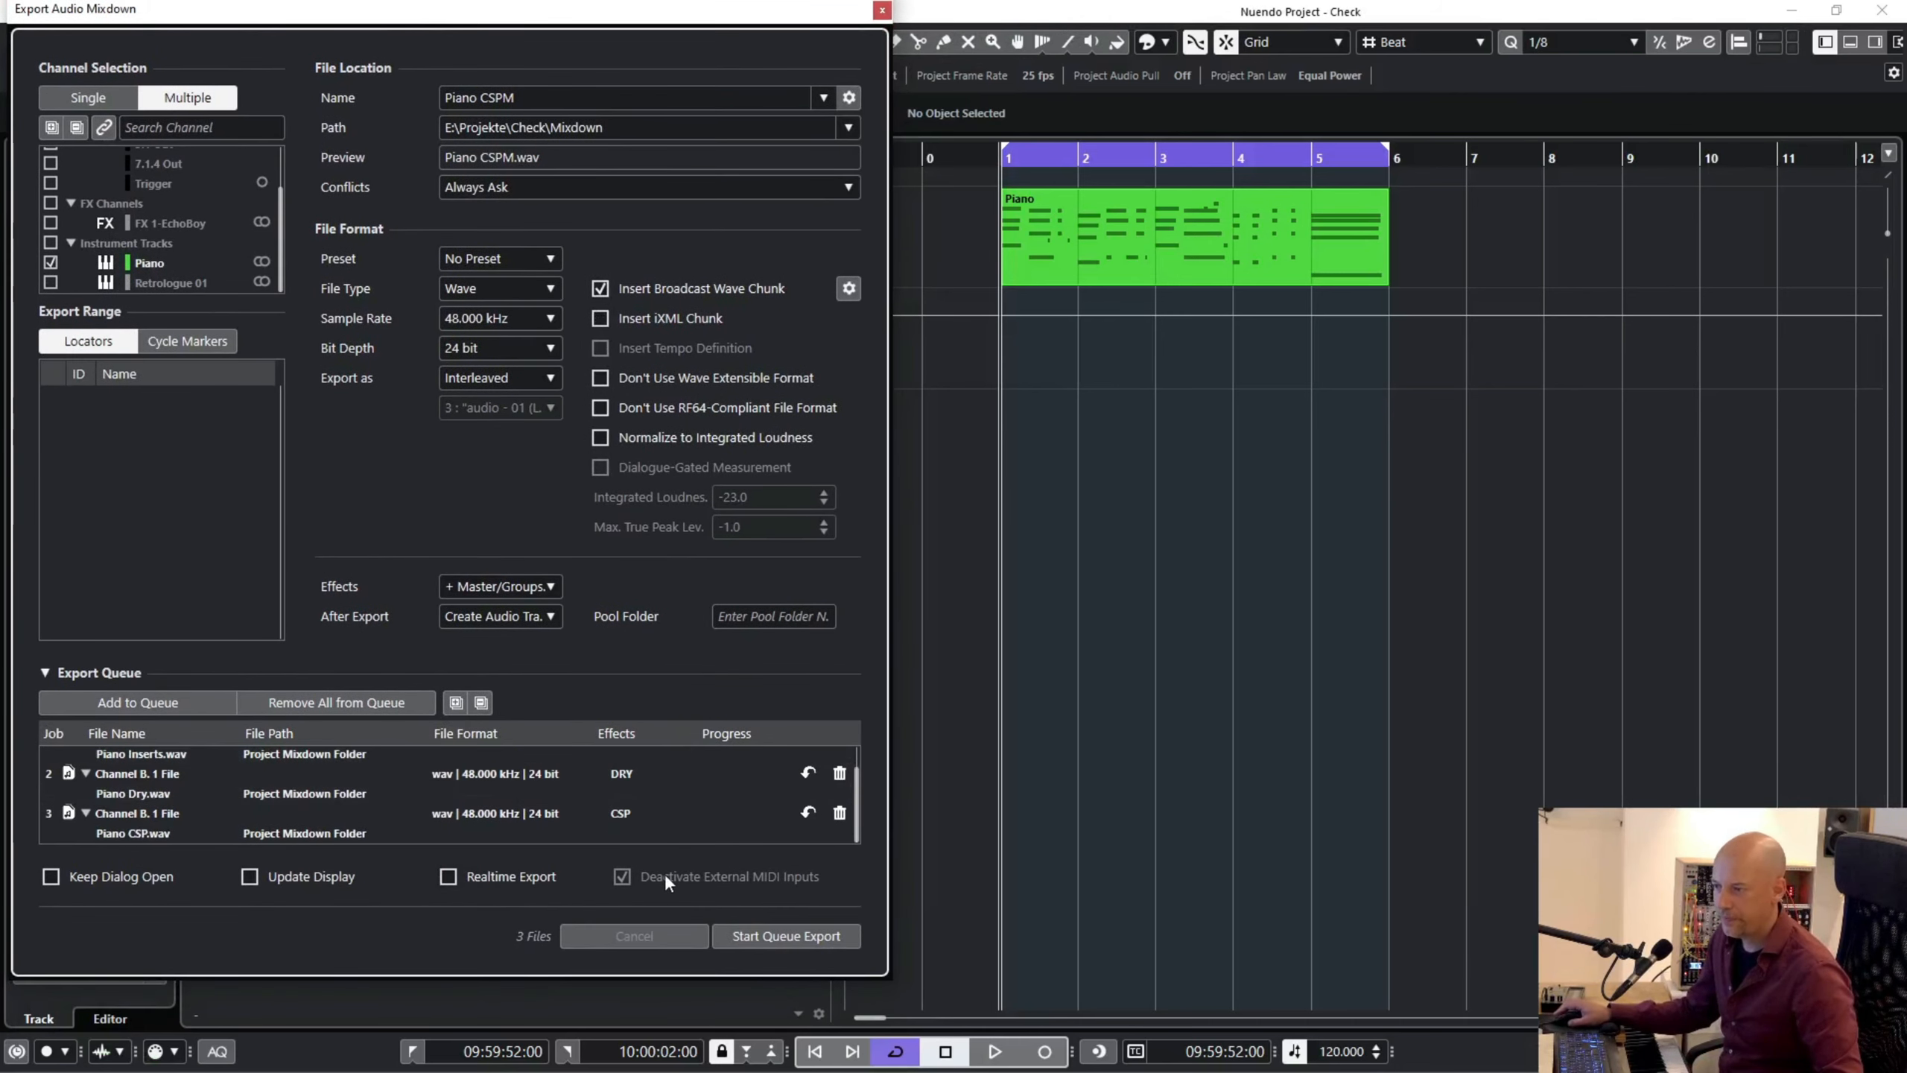
left_click(491, 616)
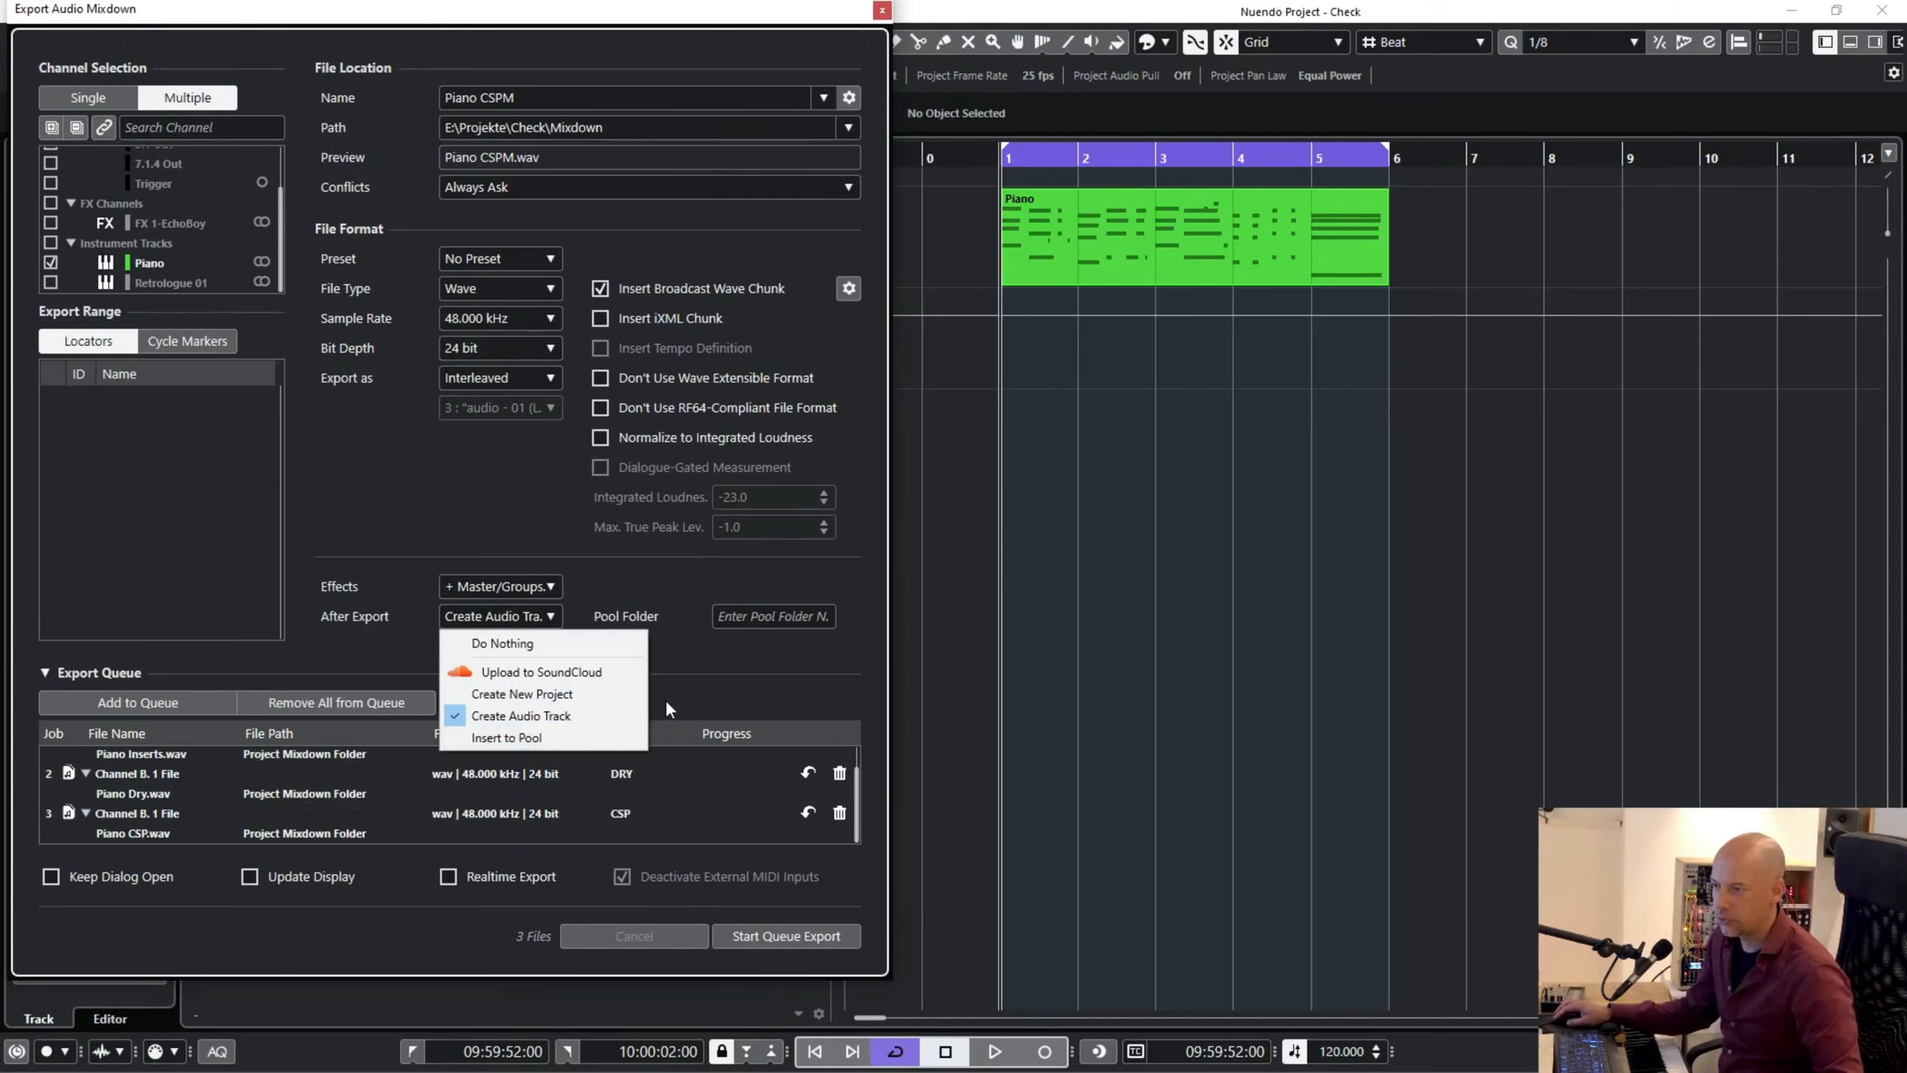
left_click(794, 719)
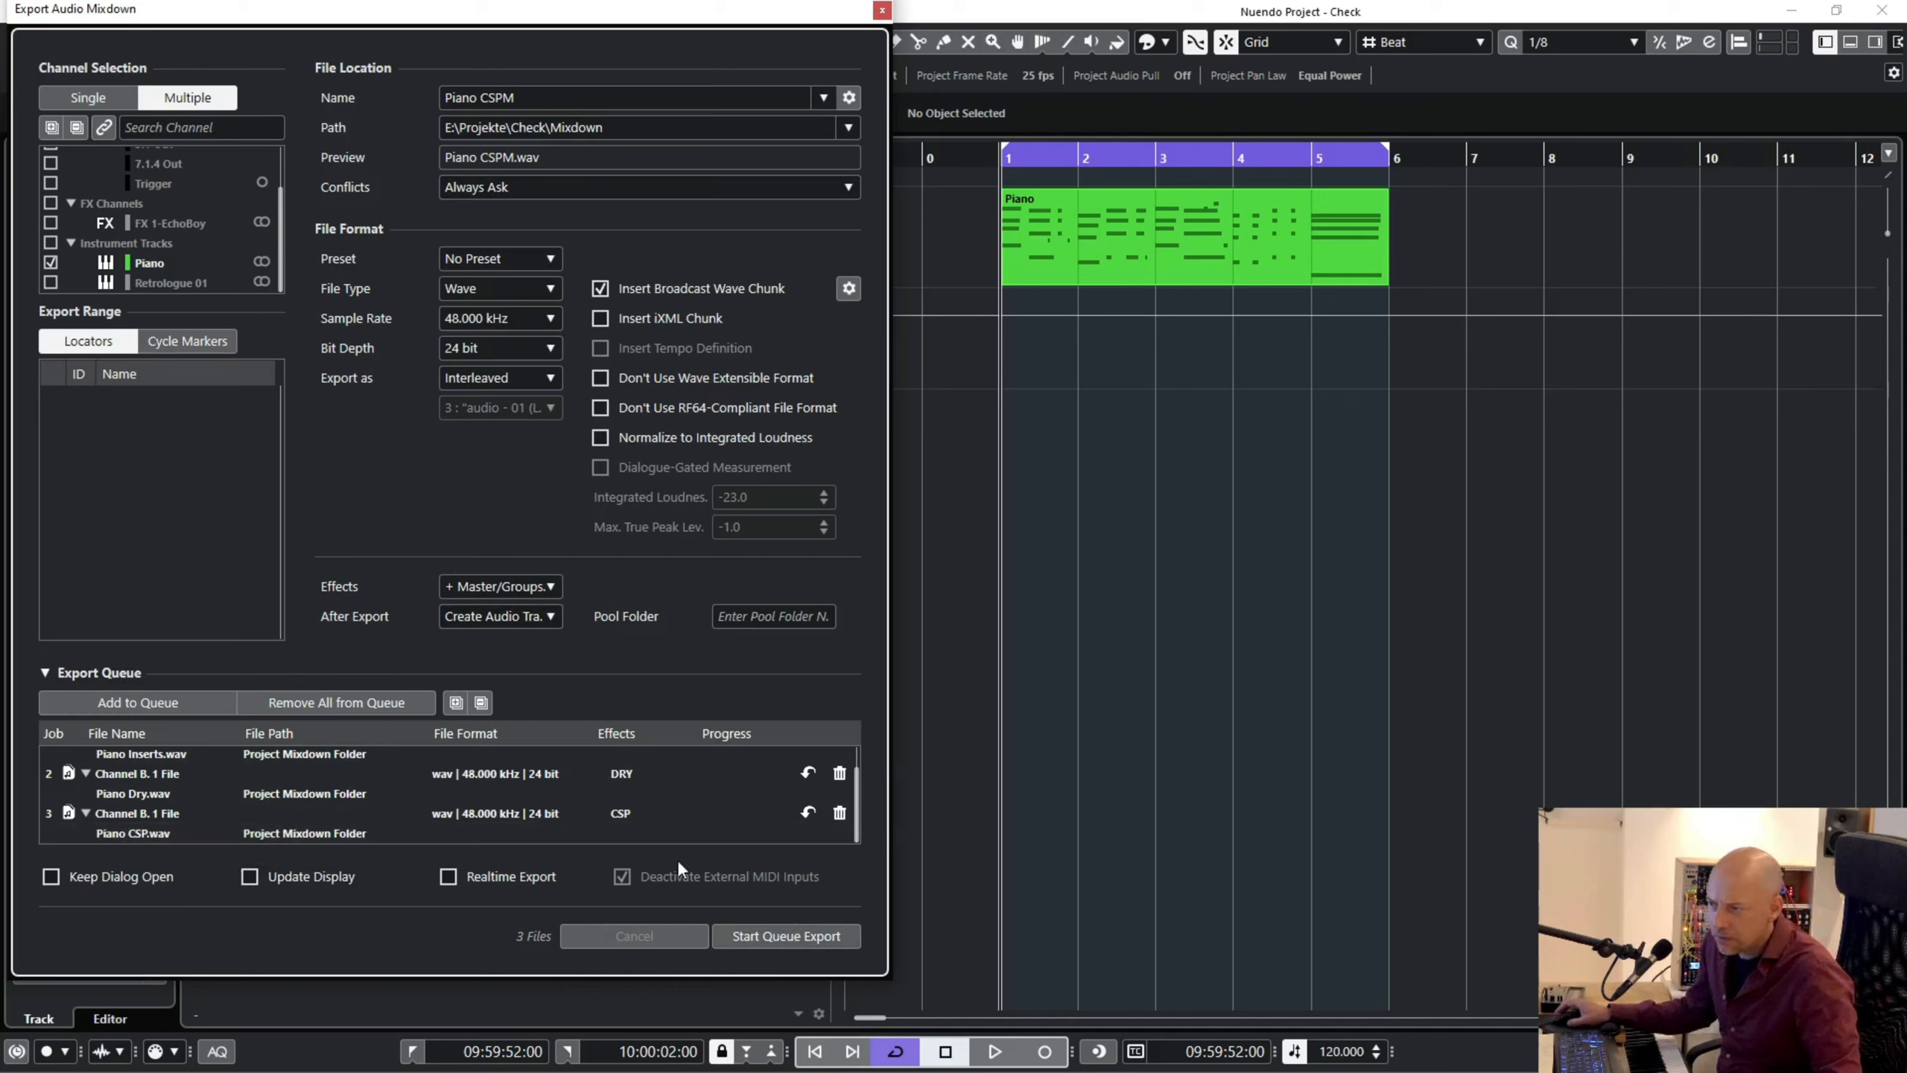
- Add the Piano CSPM job to the export queue and export all queued files as new audio tracks
left_click(172, 700)
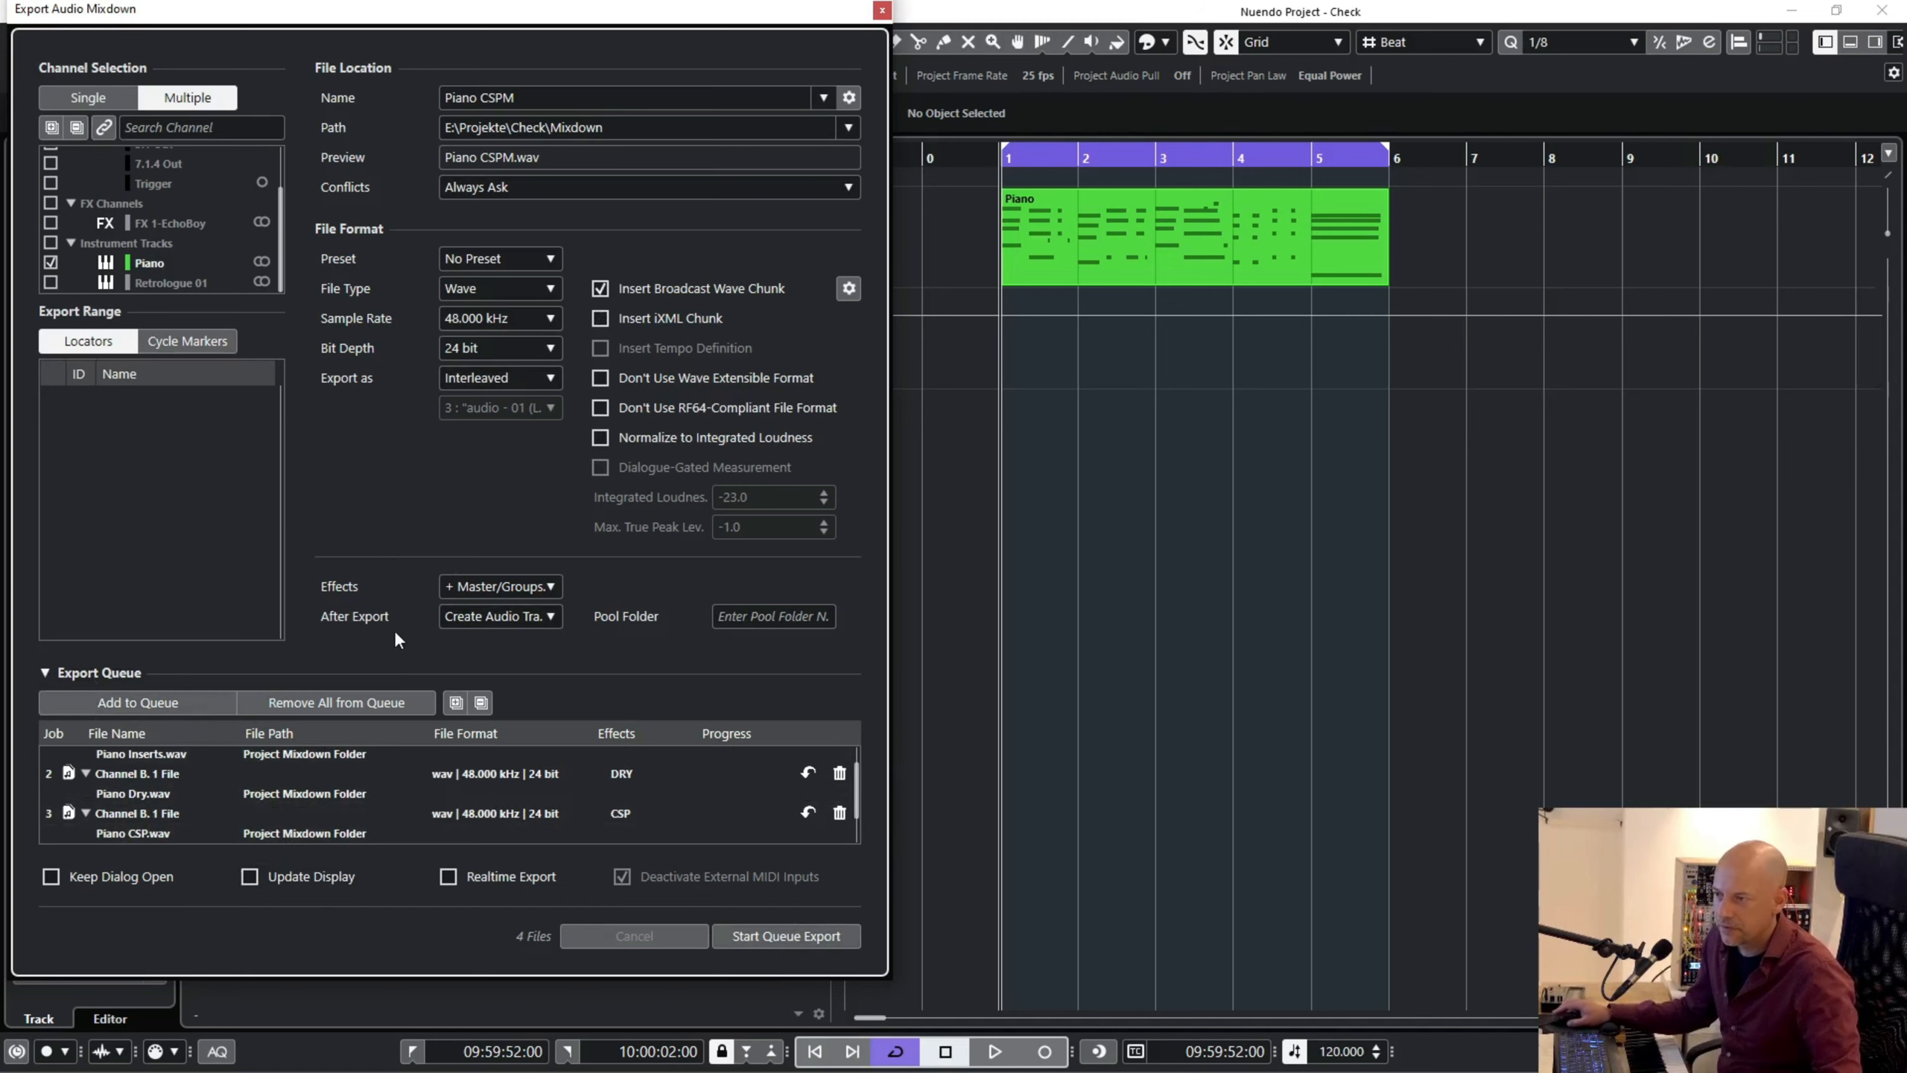
scroll(774, 766, "down", 1)
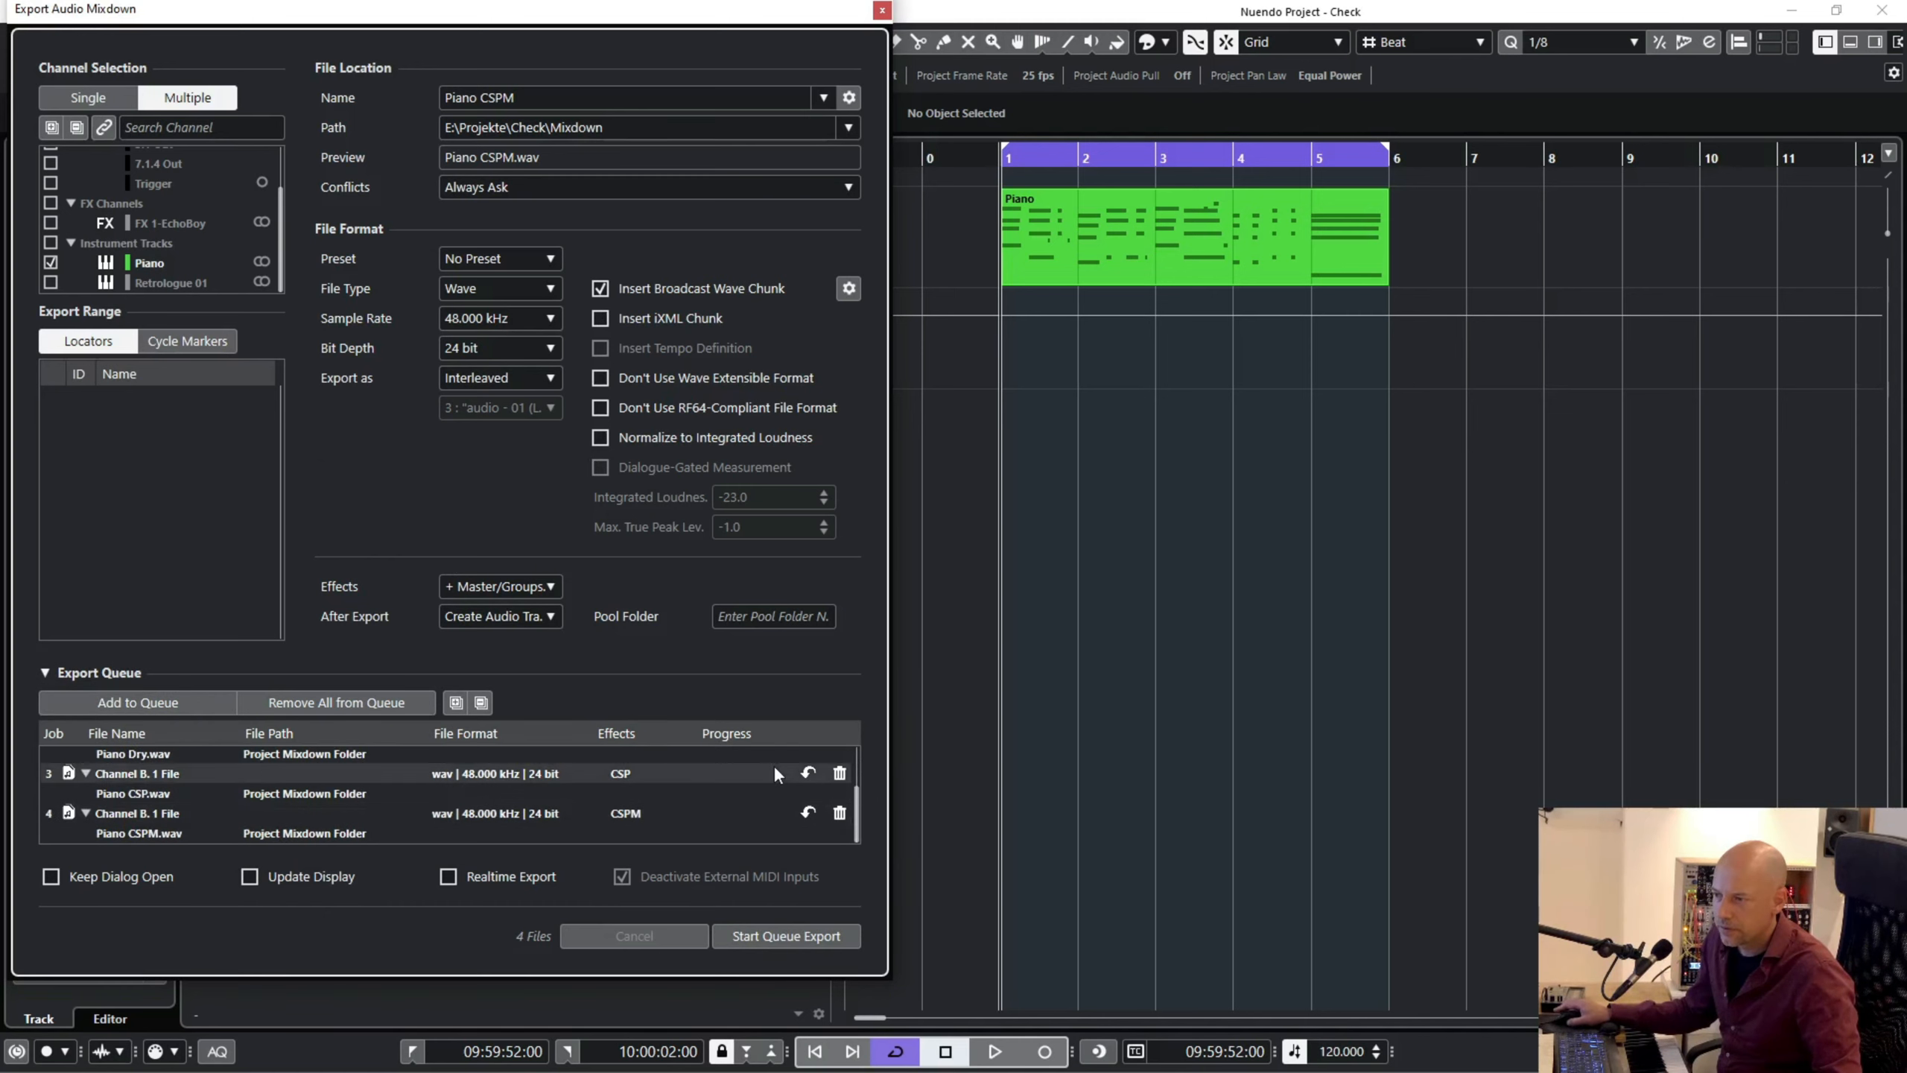
left_click(773, 932)
left_click(675, 462)
left_click(744, 576)
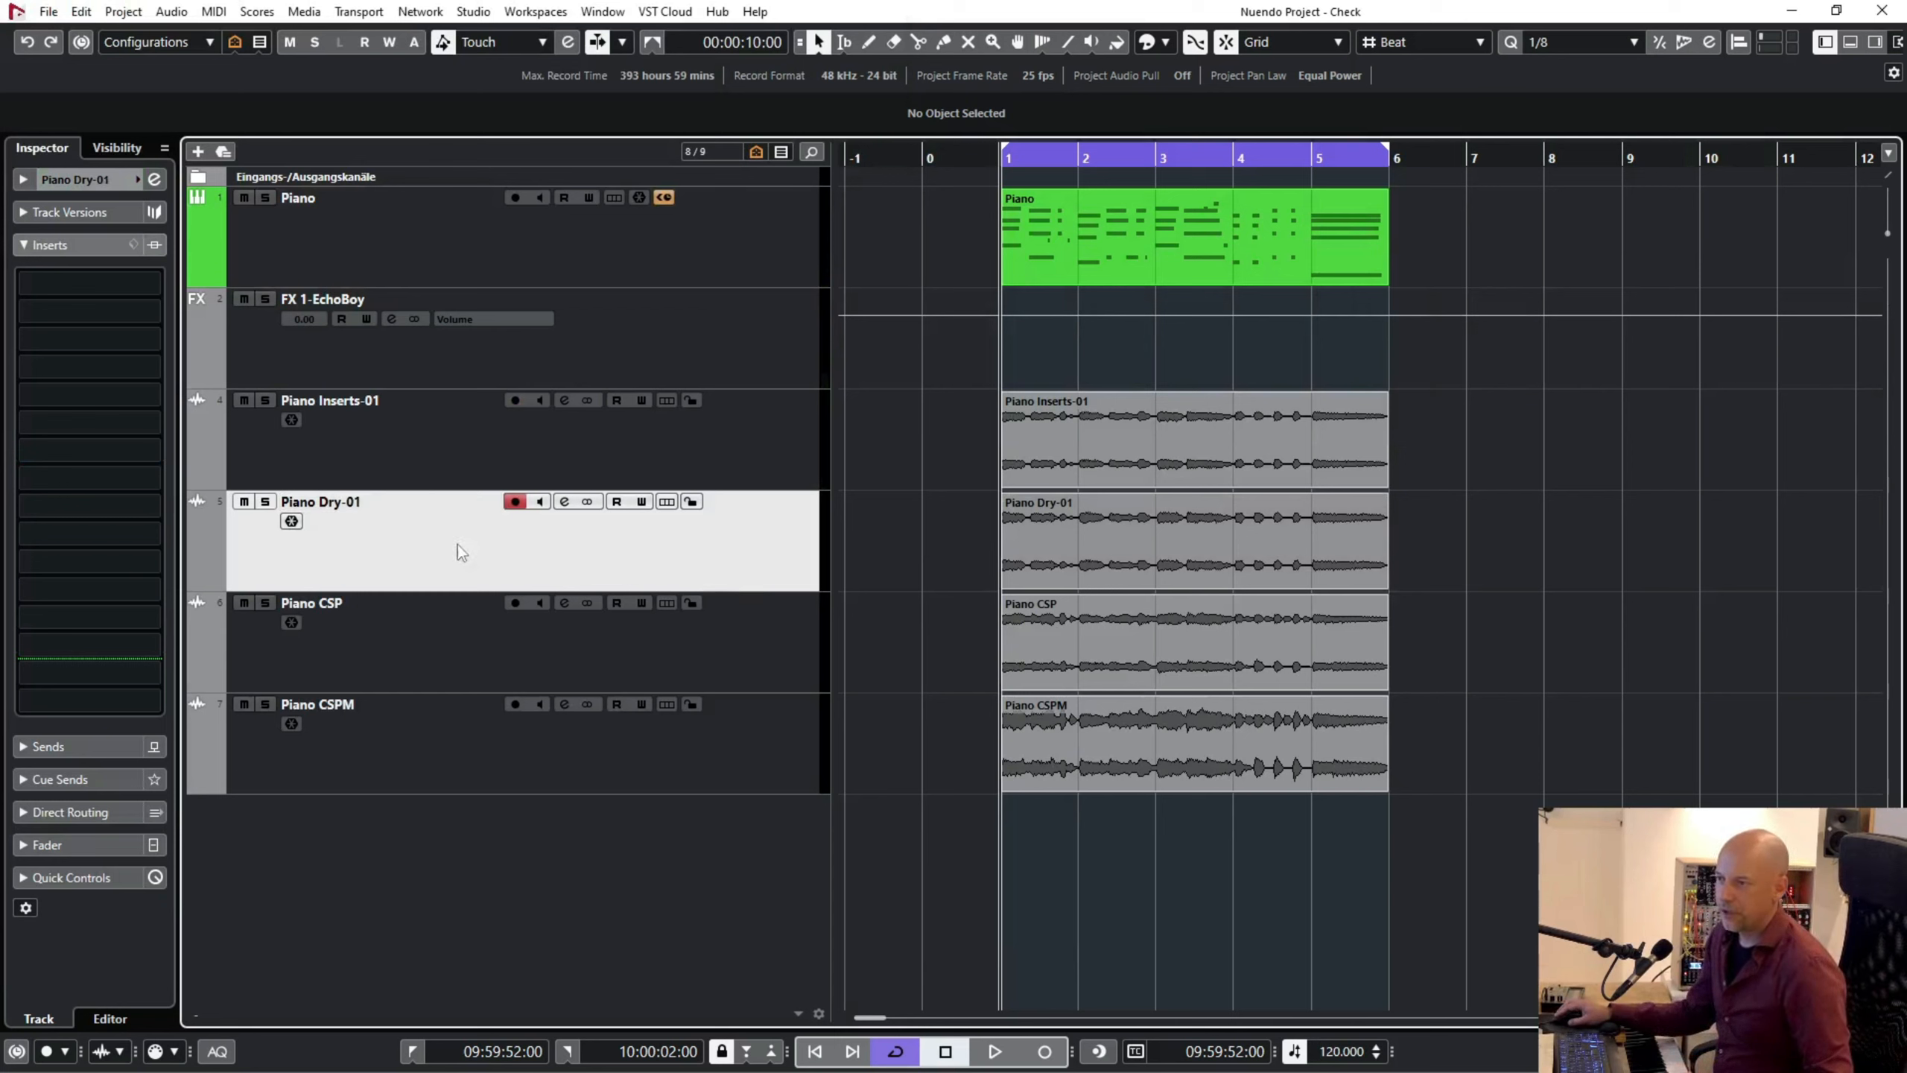
- Move the Piano Dry-01 track above Piano Inserts-01 and bypass the inserts on the Stereo output channel
left_click_drag(378, 518, 412, 444)
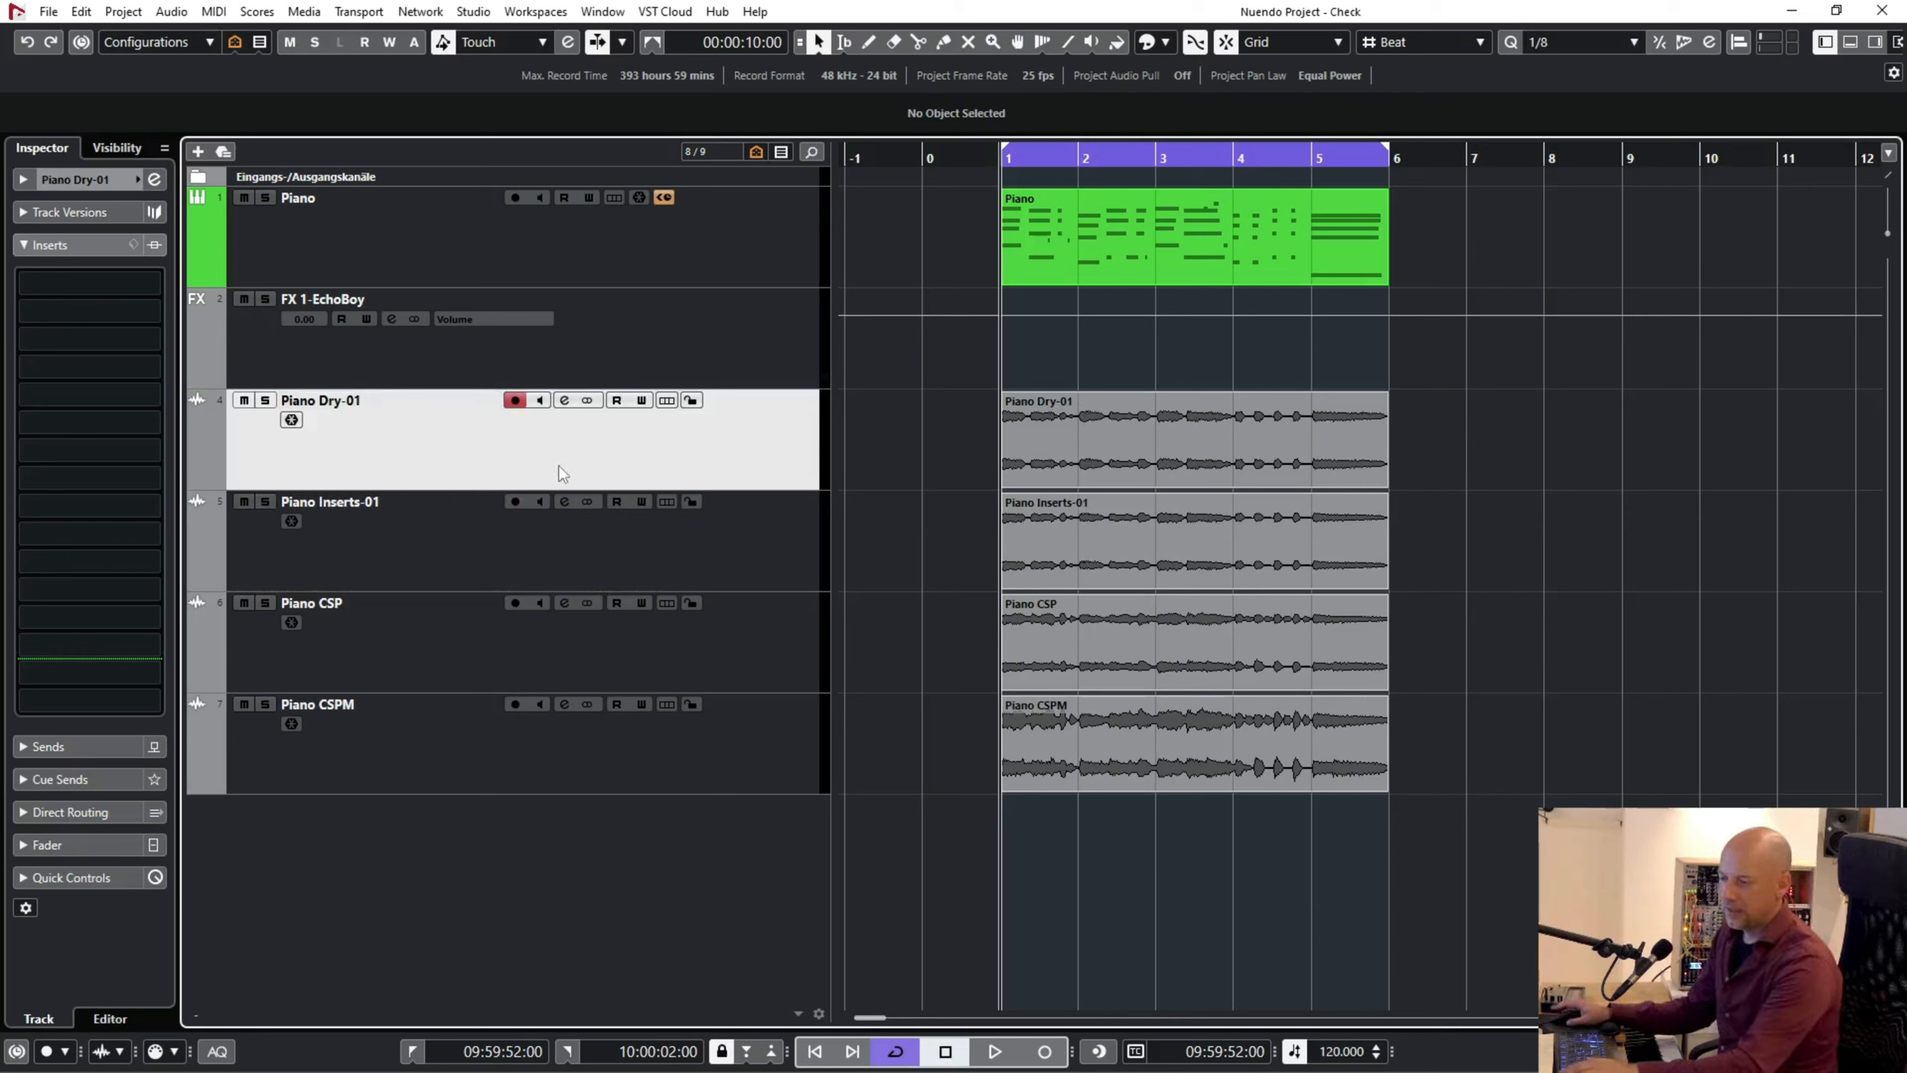
key("F3")
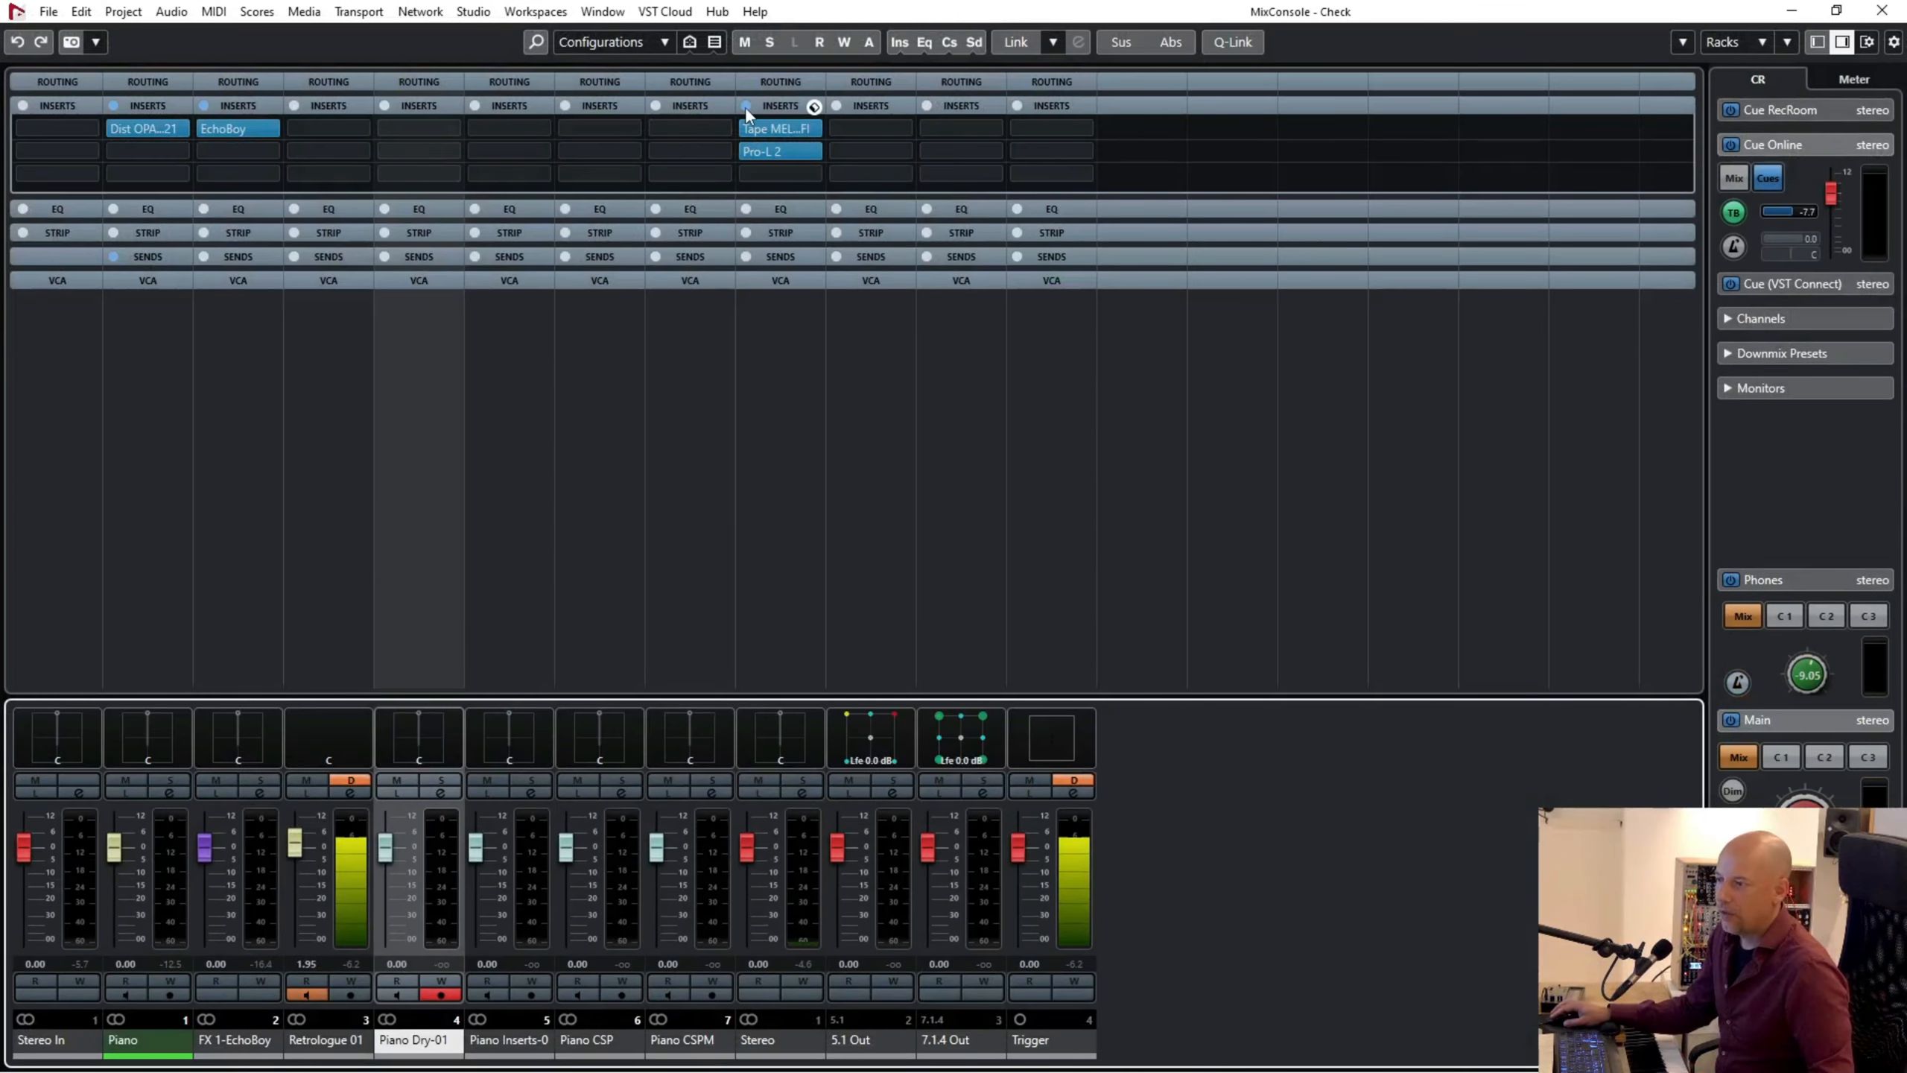
left_click(746, 106)
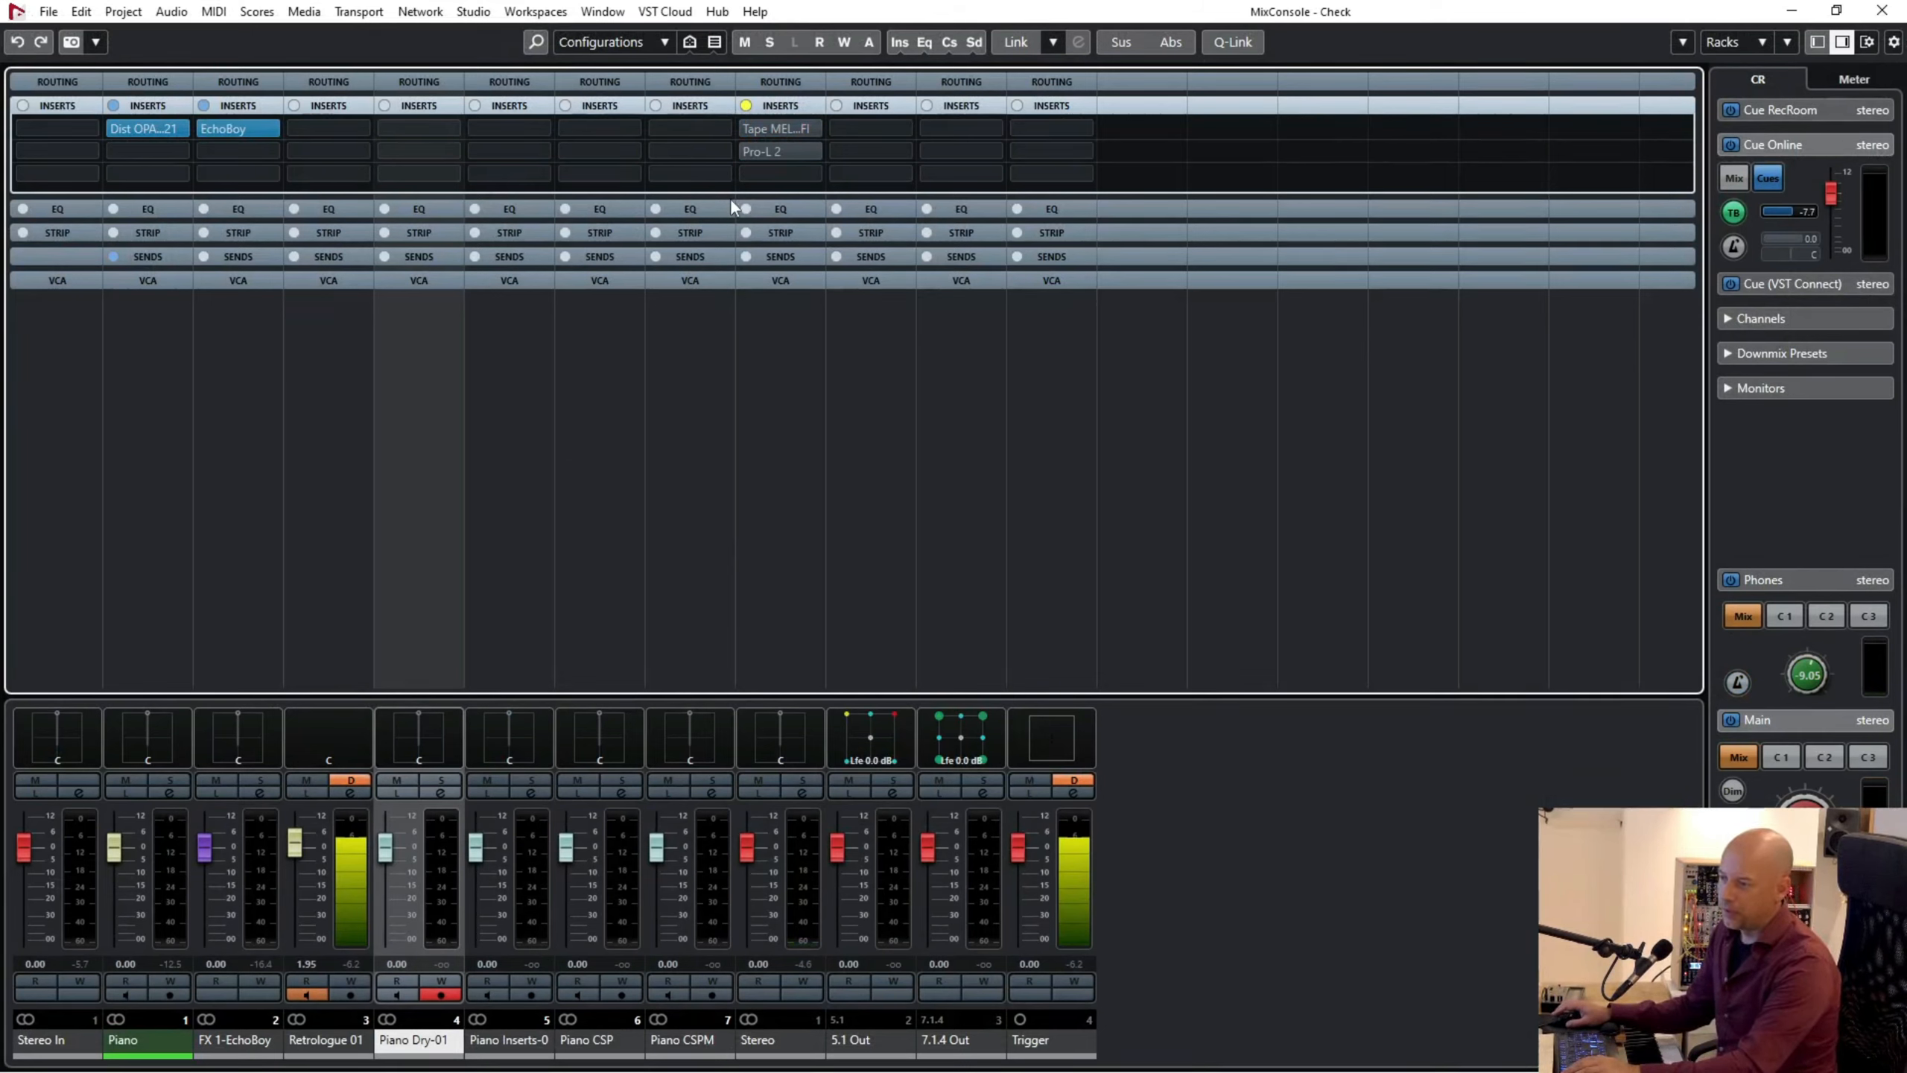
key("F3")
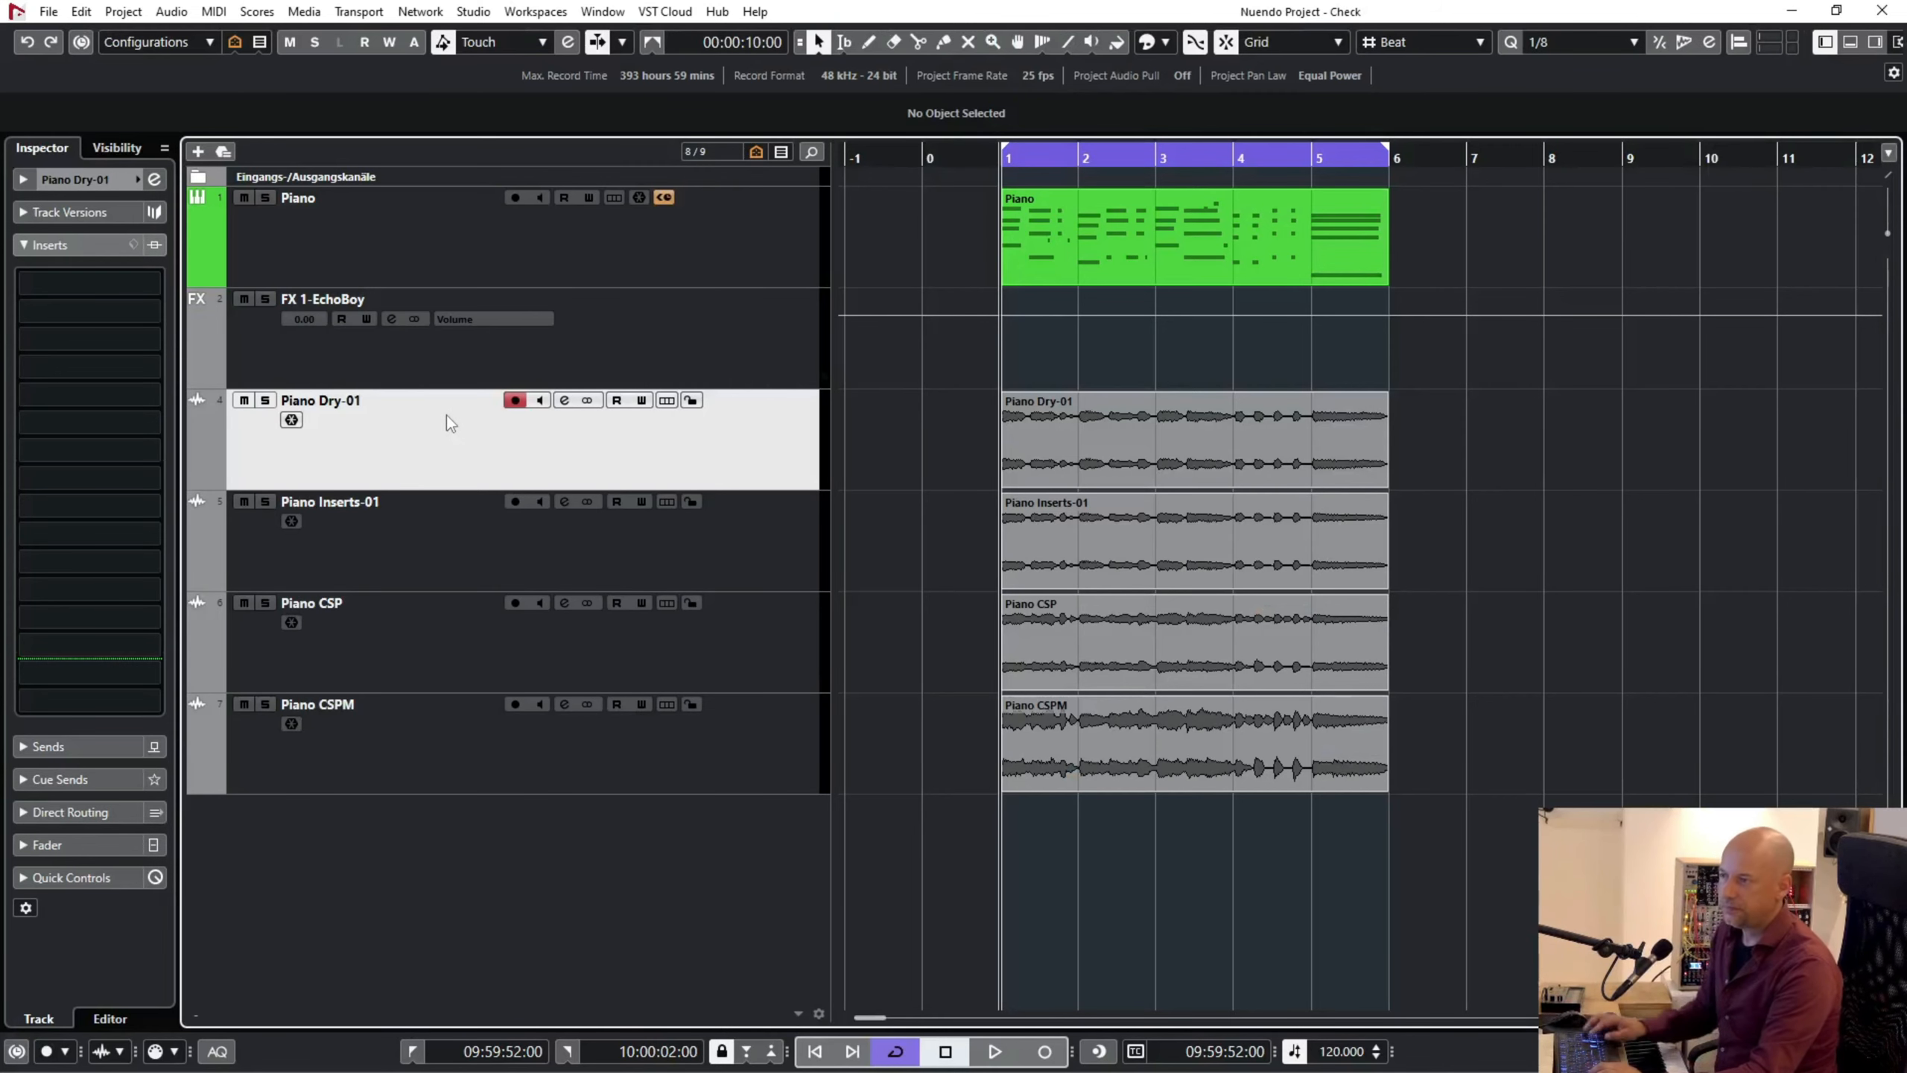
- Compare the exported tracks during playback by soloing Piano Dry-01, Piano Inserts-01, Piano CSP and Piano CSPM one at a time
key("s")
key("space")
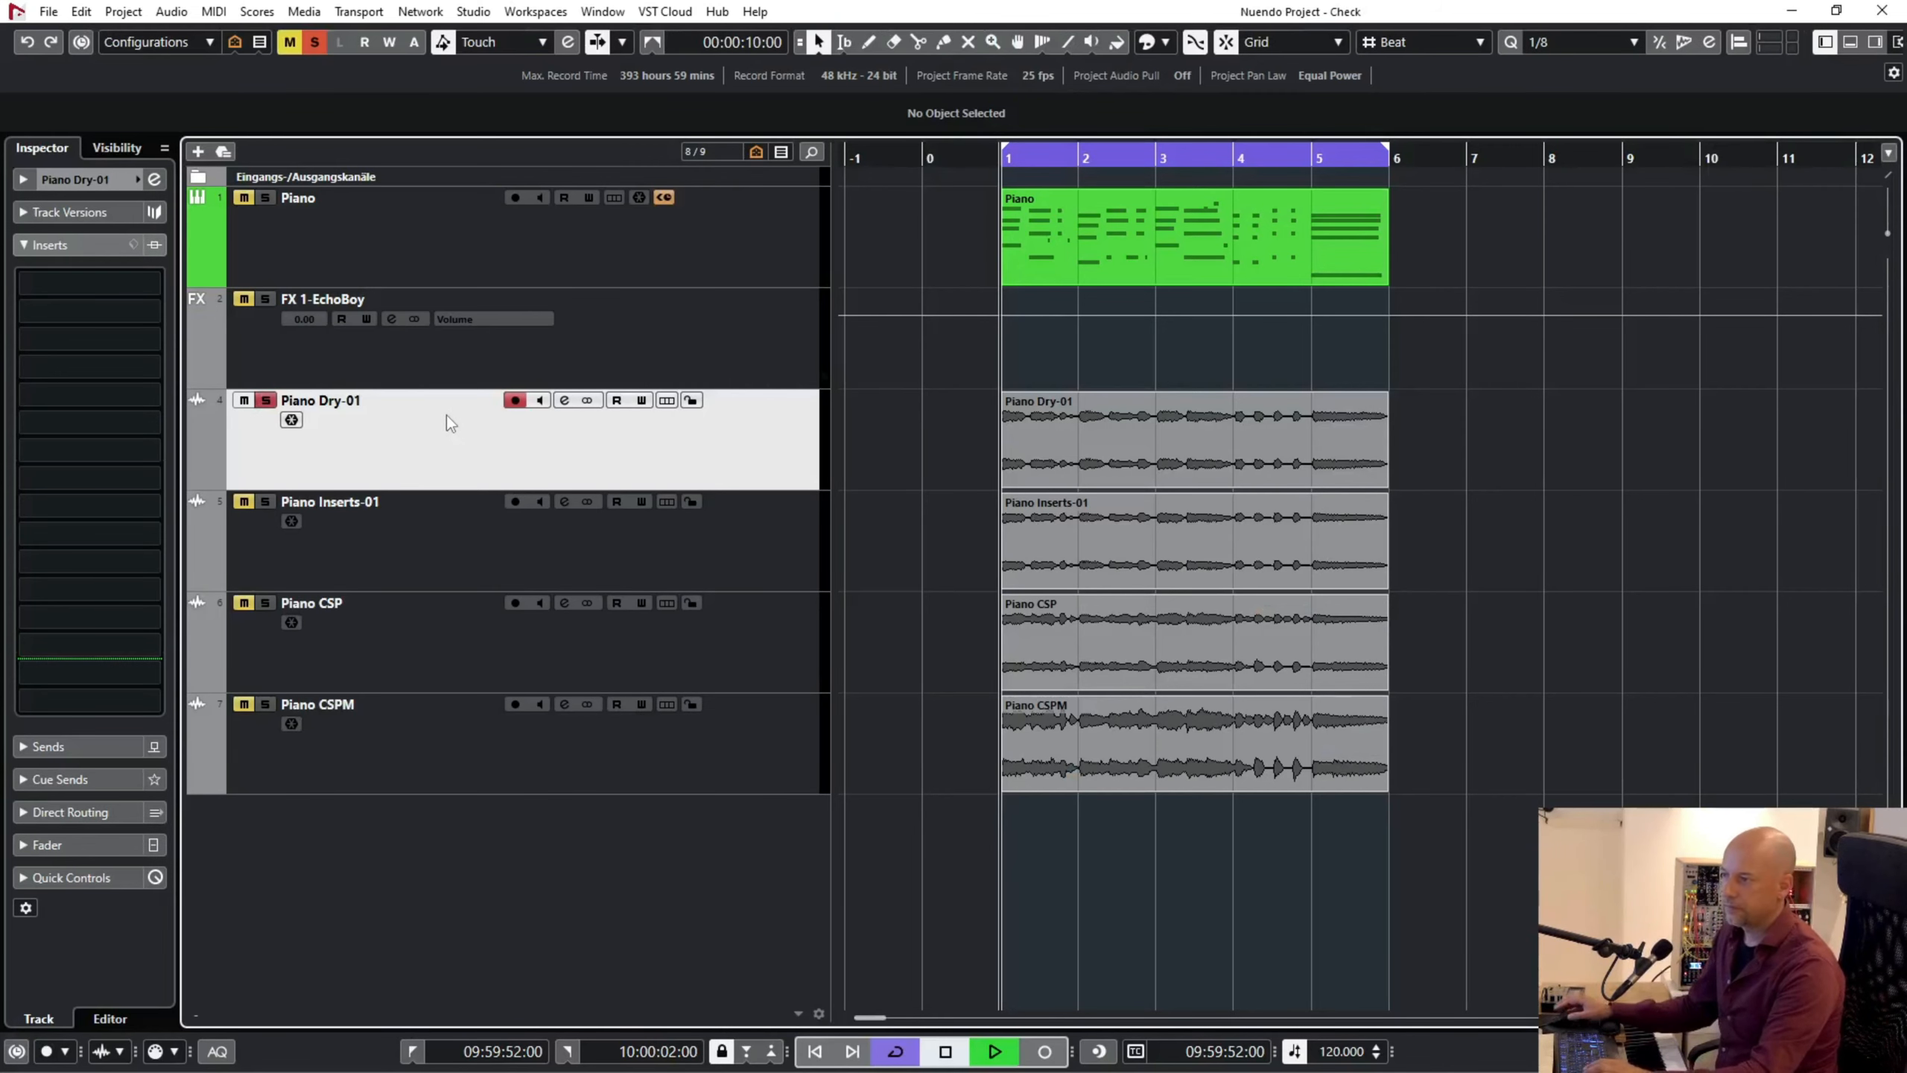
left_click(264, 503, "ctrl")
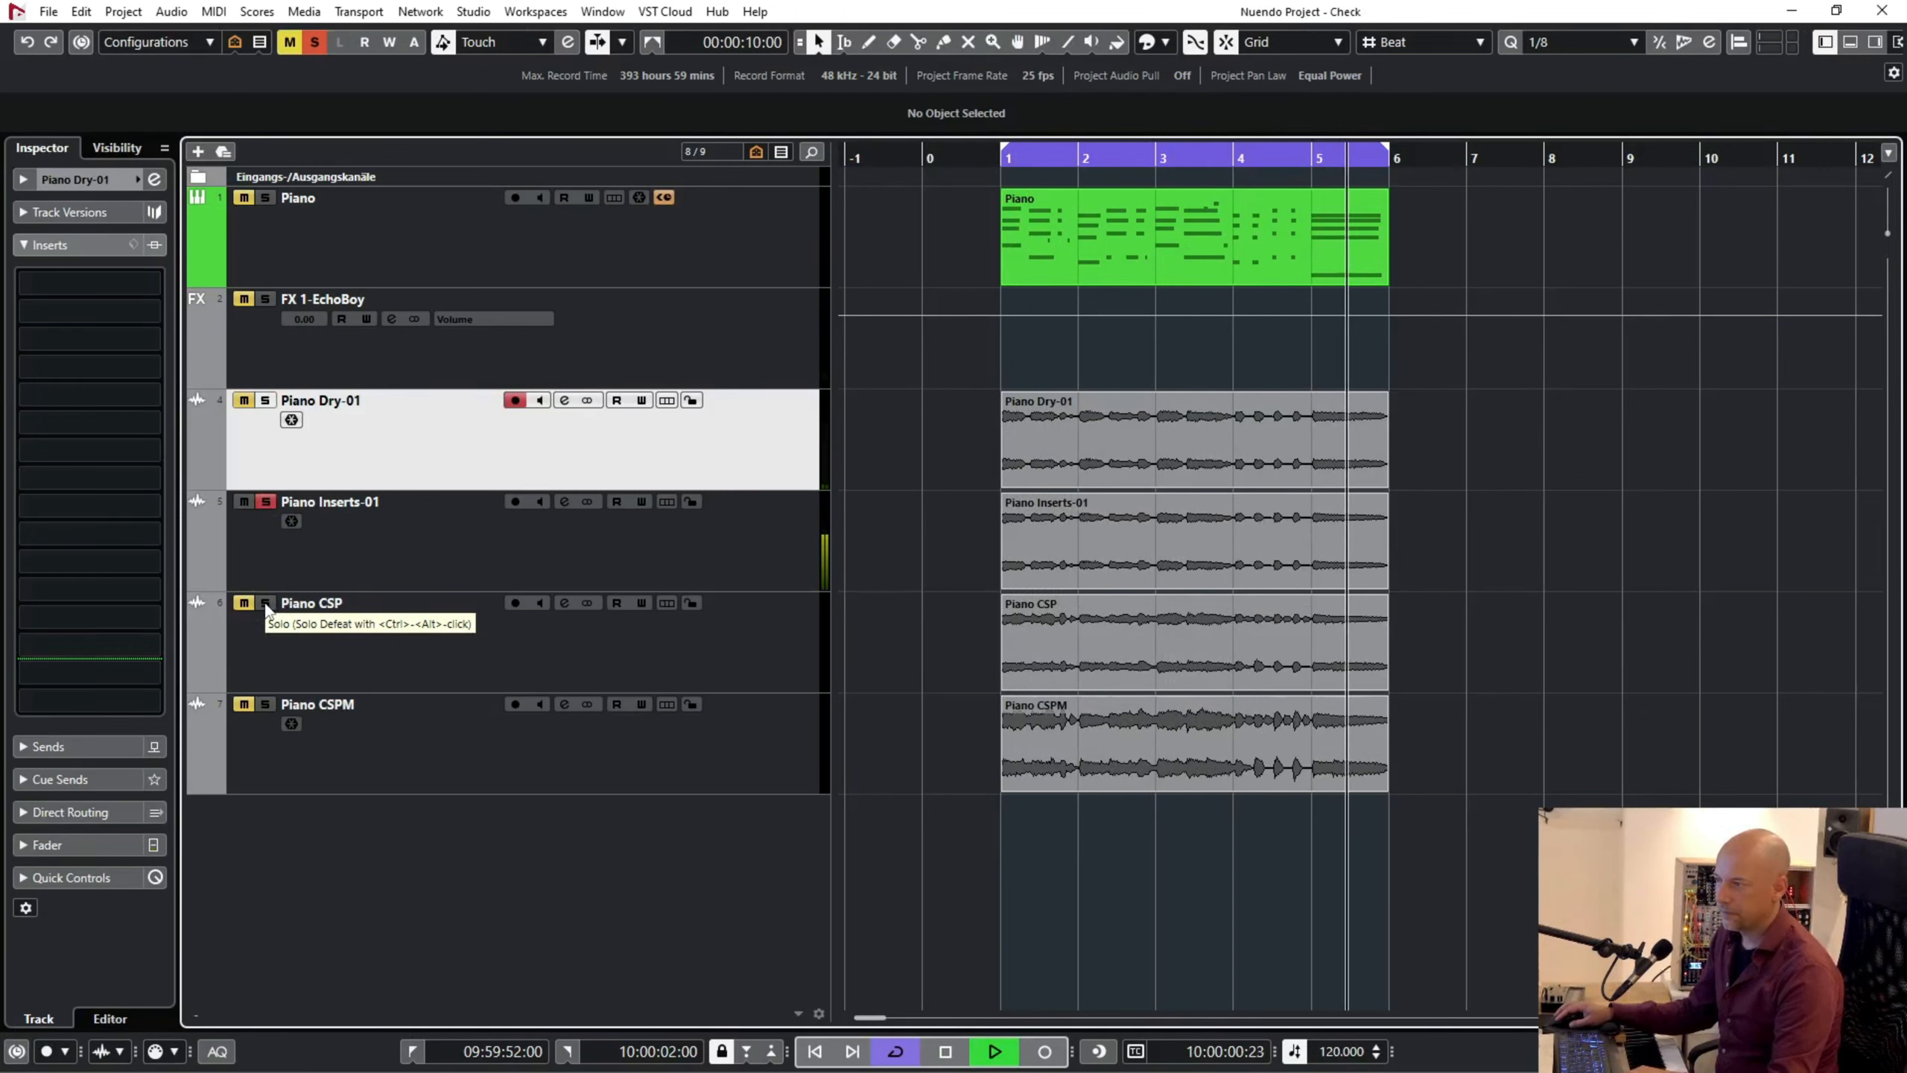
left_click(265, 603, "ctrl")
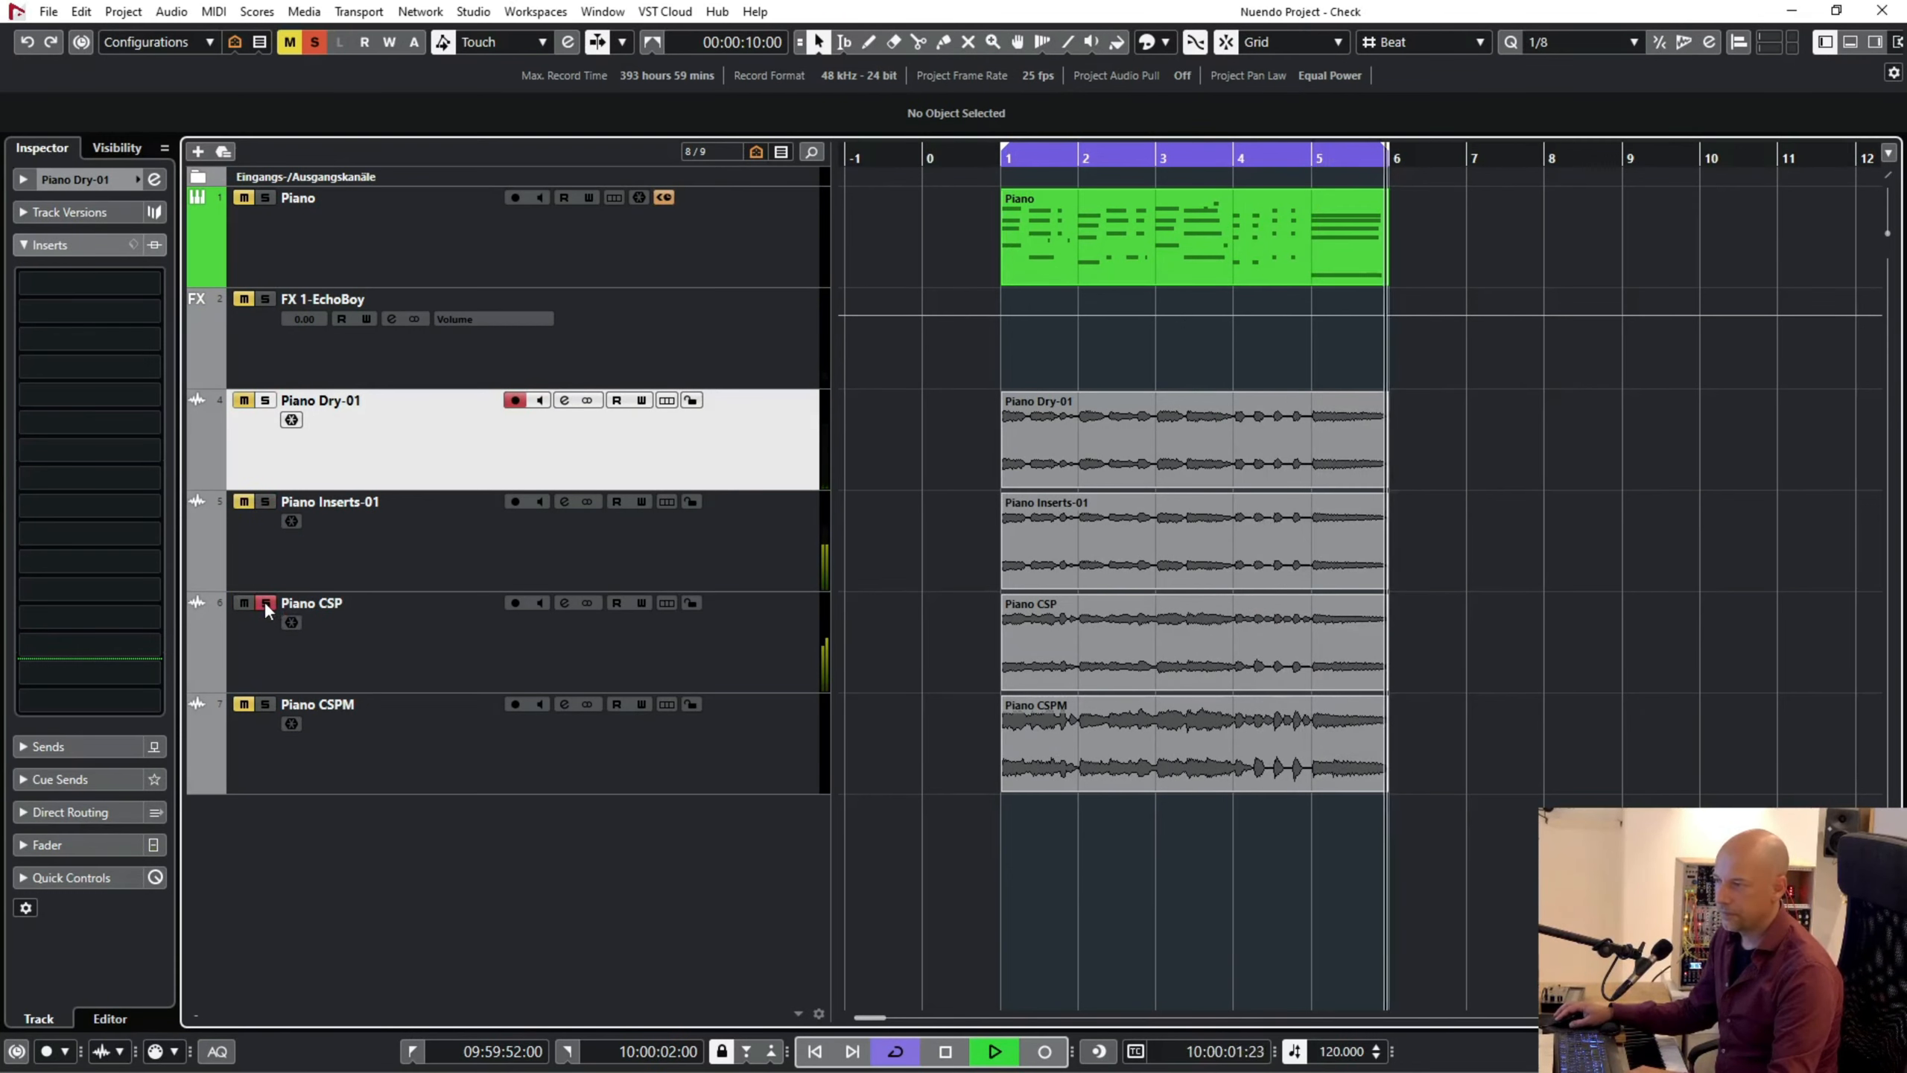
left_click(265, 705, "ctrl")
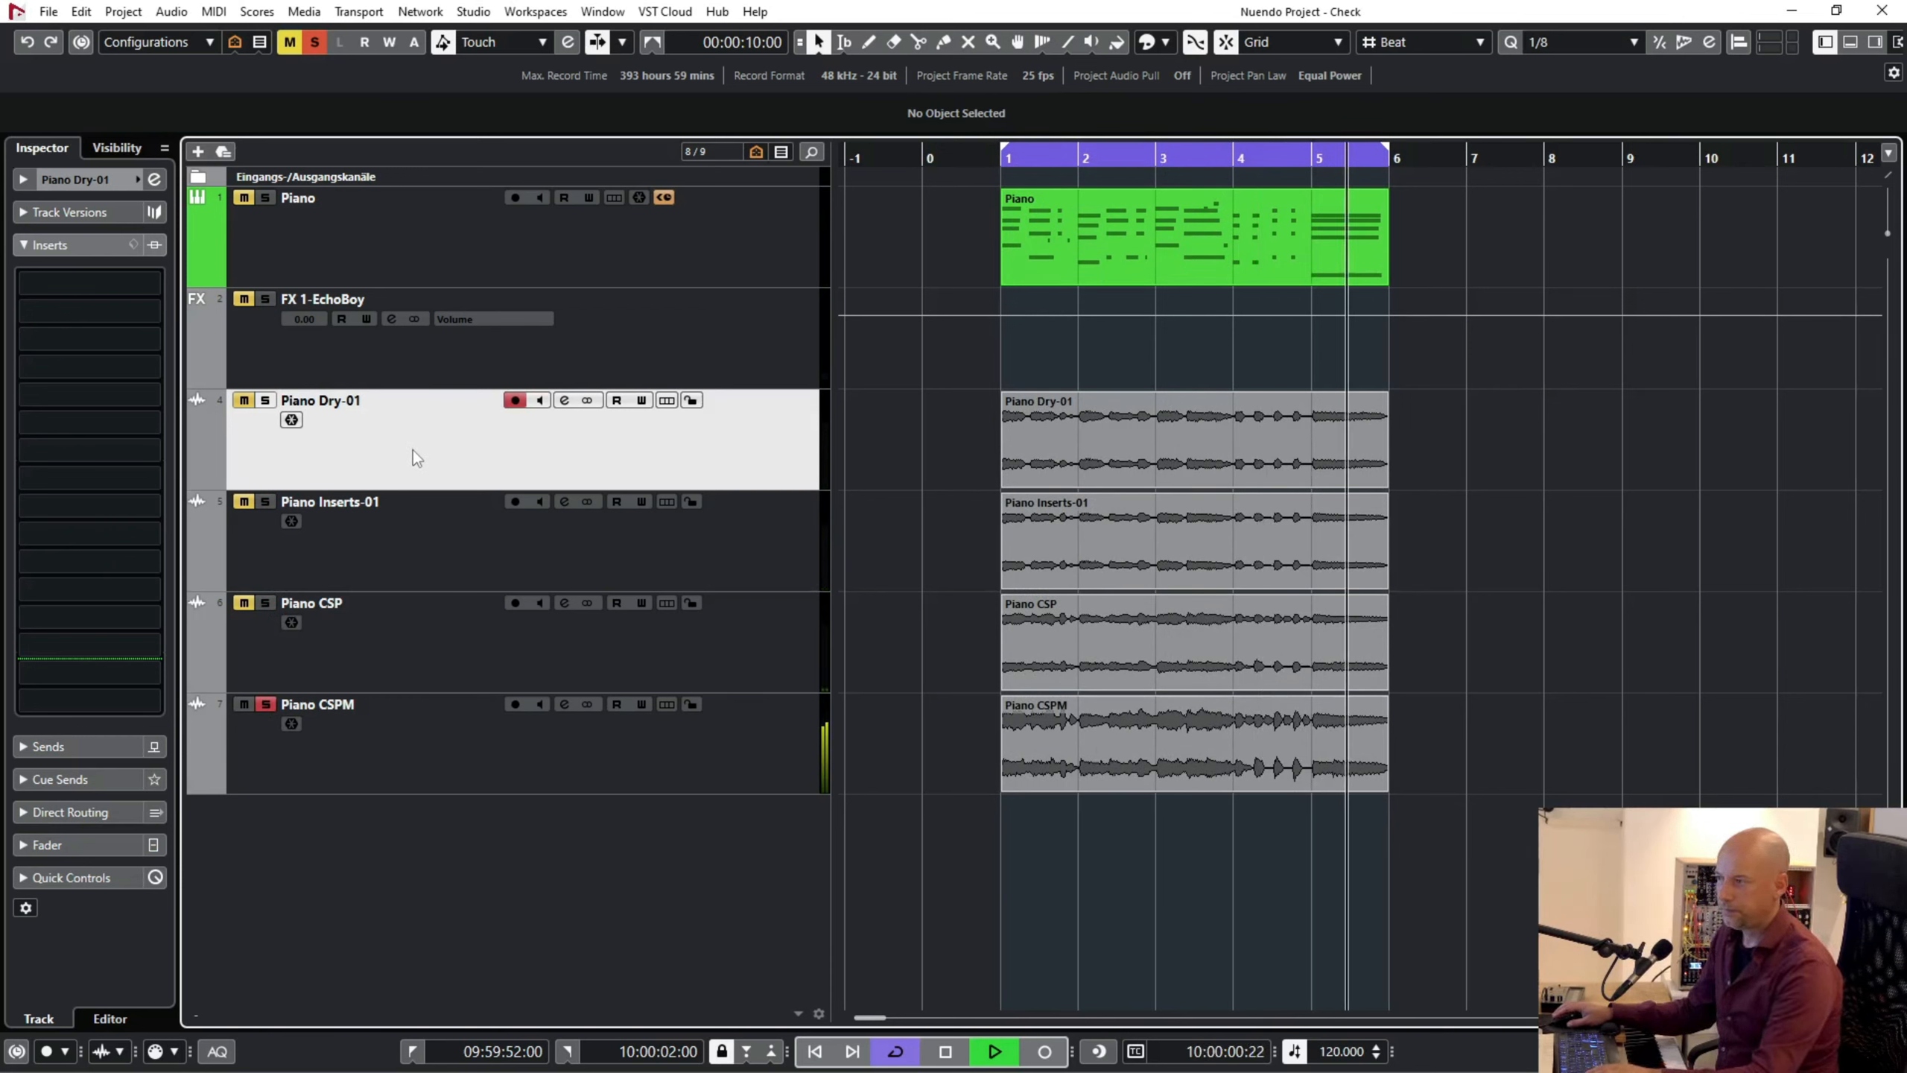
key("space")
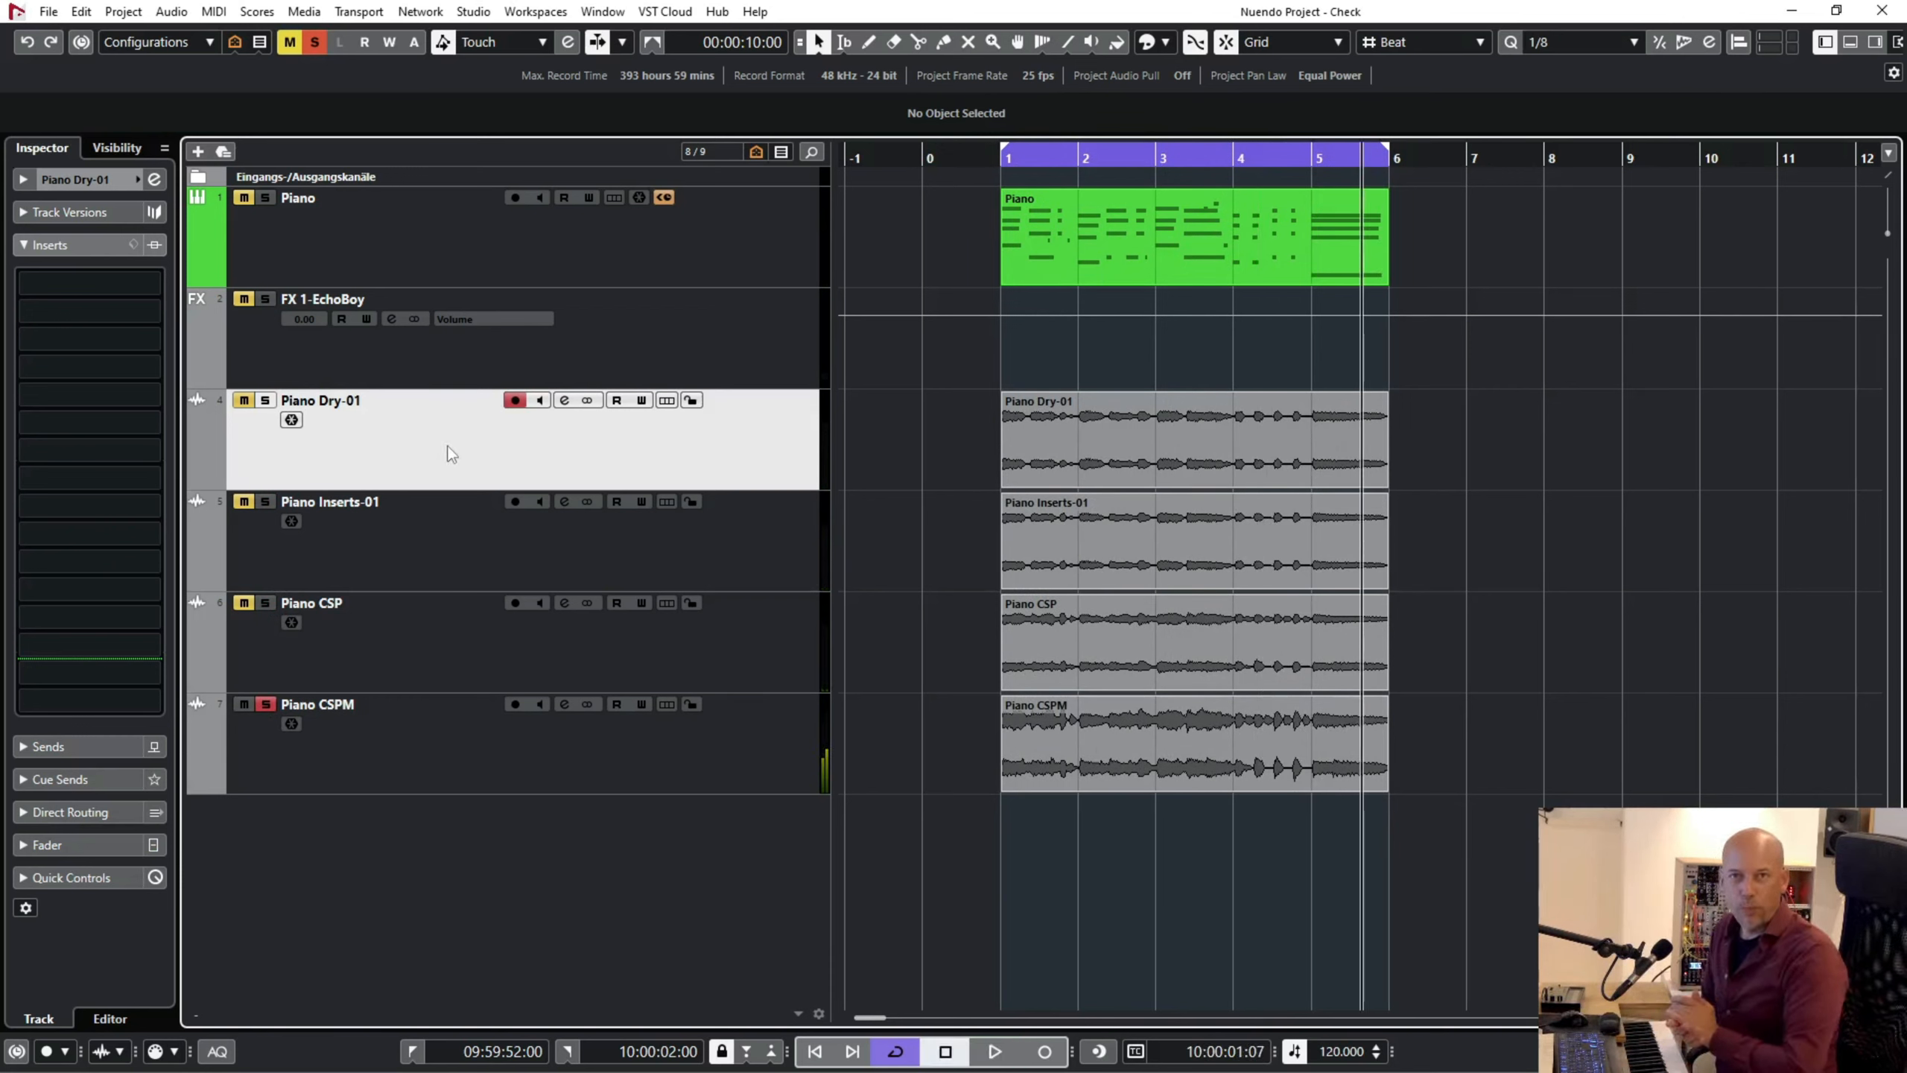